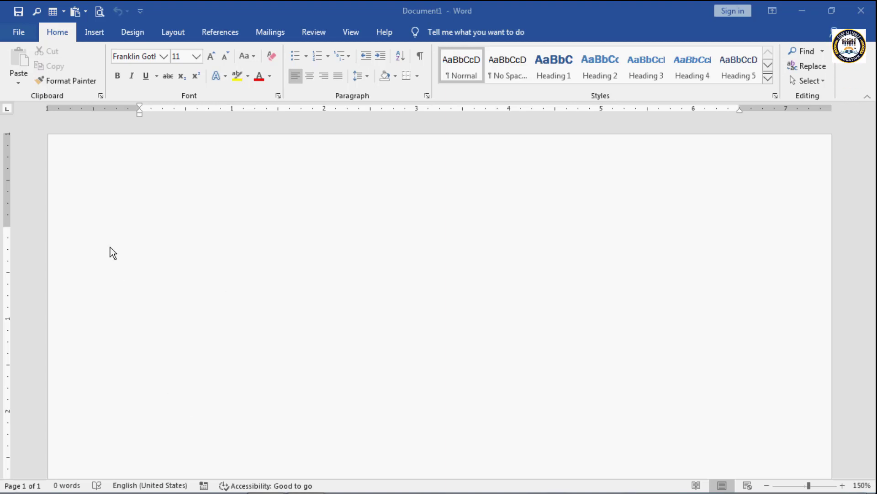
Generate sample paragraphs in the blank document with =rand().
click(105, 227)
text(=)
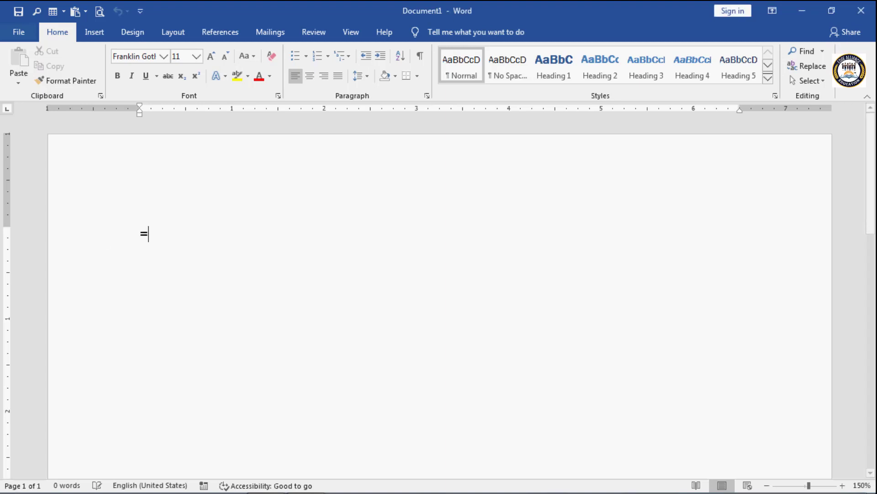
text(ran)
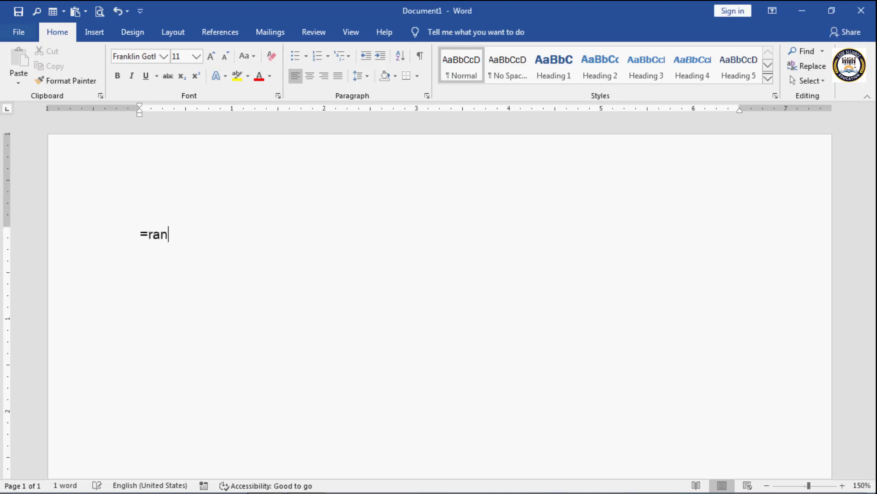
text(d())
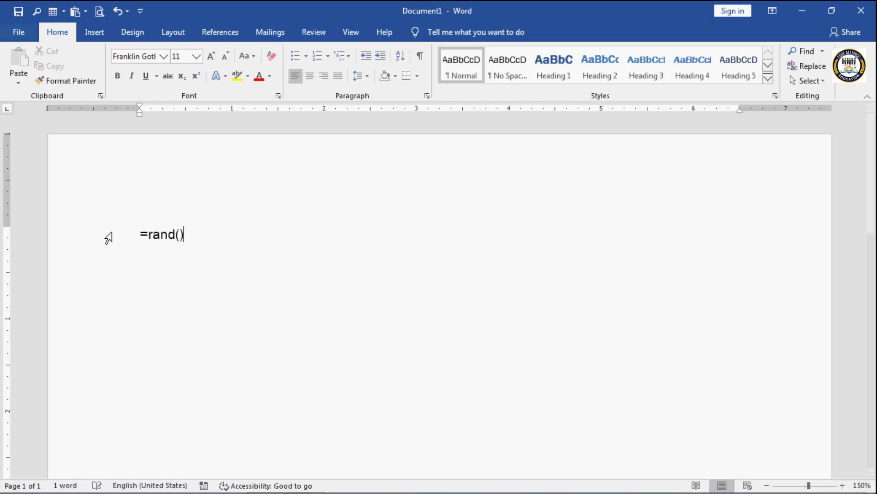
key(Return)
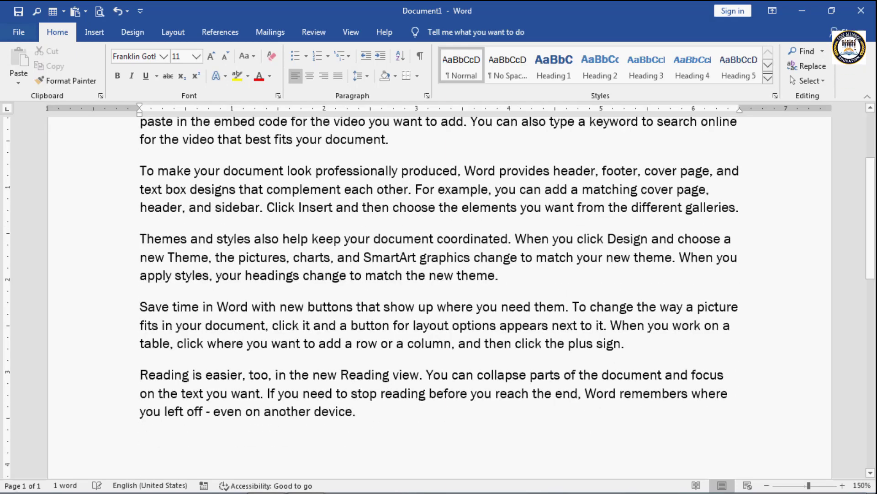
Apply the .VnArabiaH font to the whole first paragraph.
scroll(83, 421, down, 1)
scroll(187, 376, up, 4)
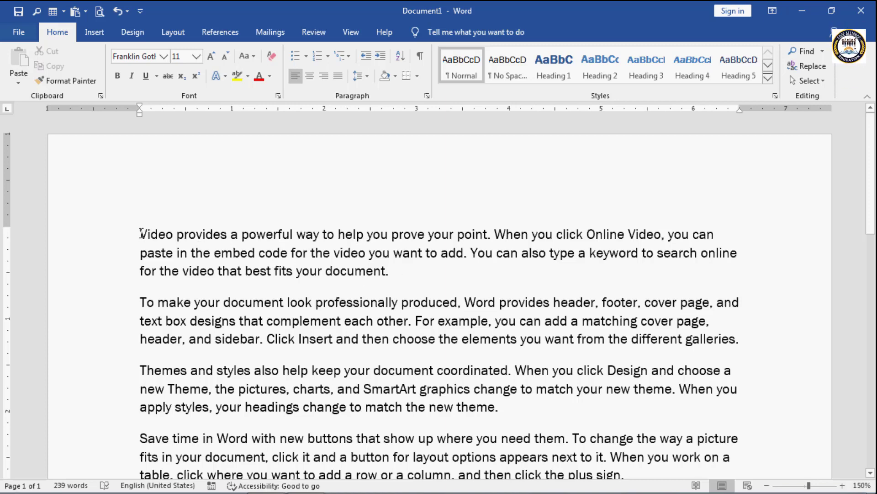
drag(140, 234, 393, 268)
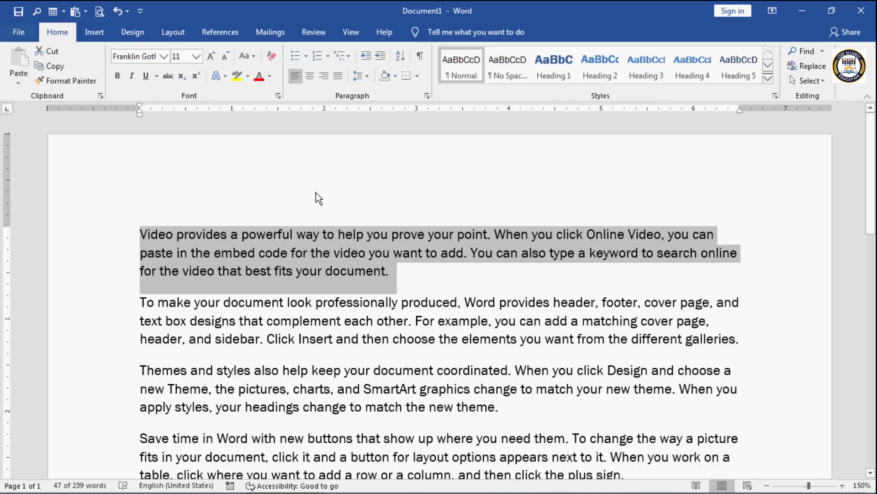
click(164, 56)
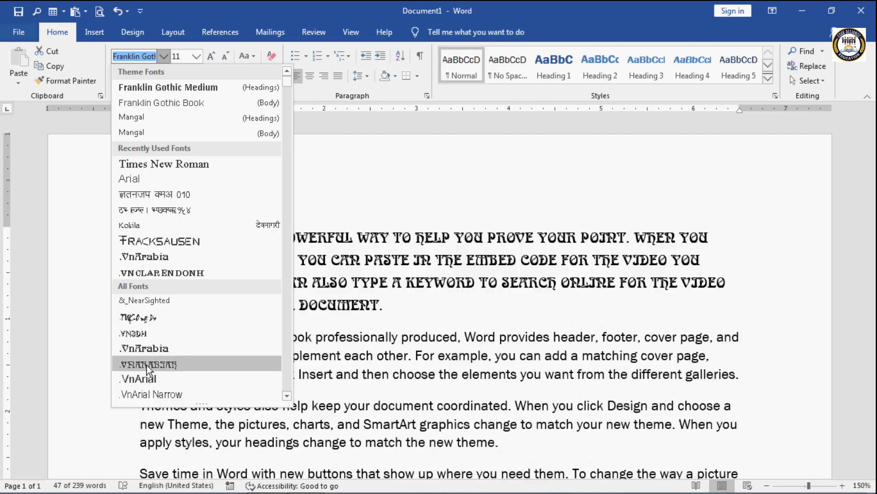
click(147, 366)
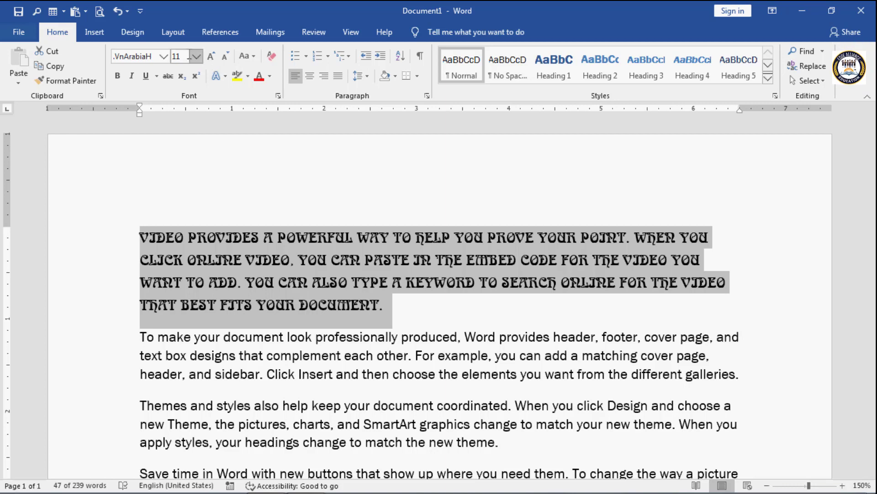
Try font sizes 14, 22 and 10 in turn on the first paragraph.
click(196, 56)
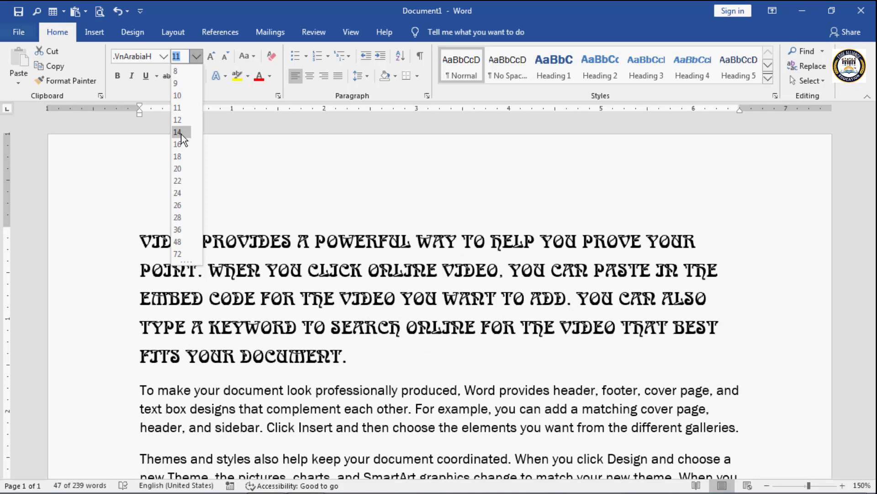
click(181, 132)
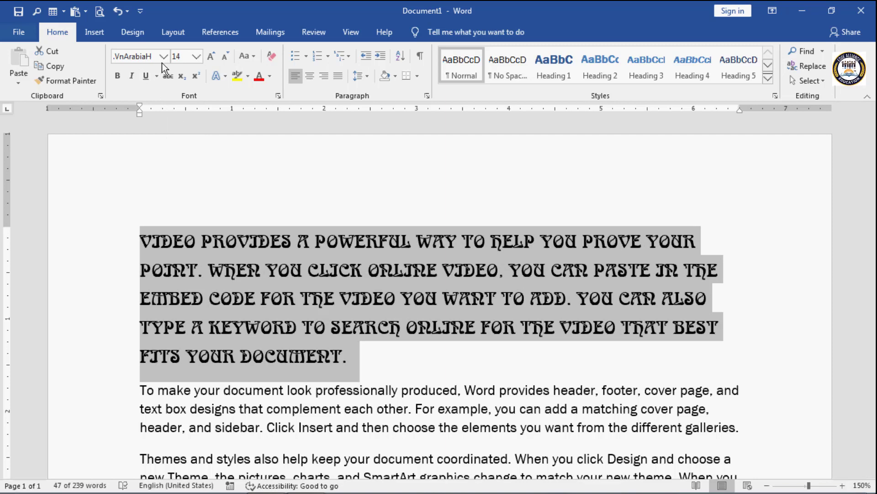
click(197, 56)
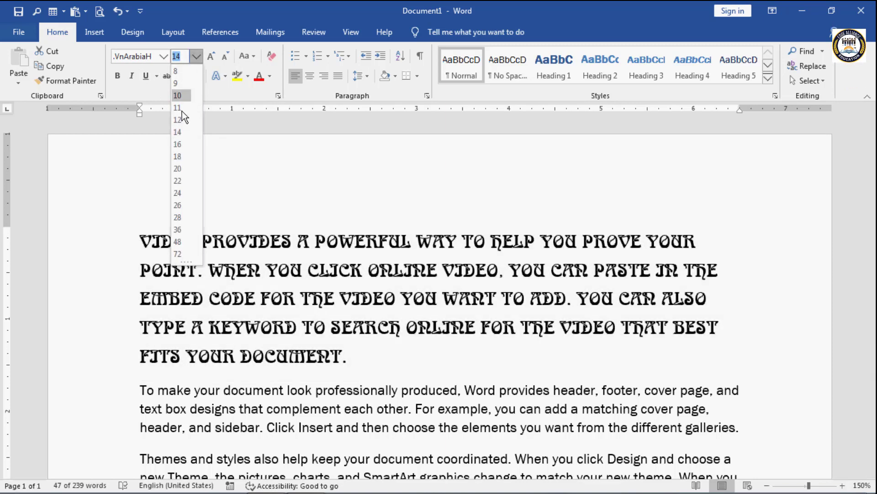
click(180, 180)
scroll(180, 168, down, 2)
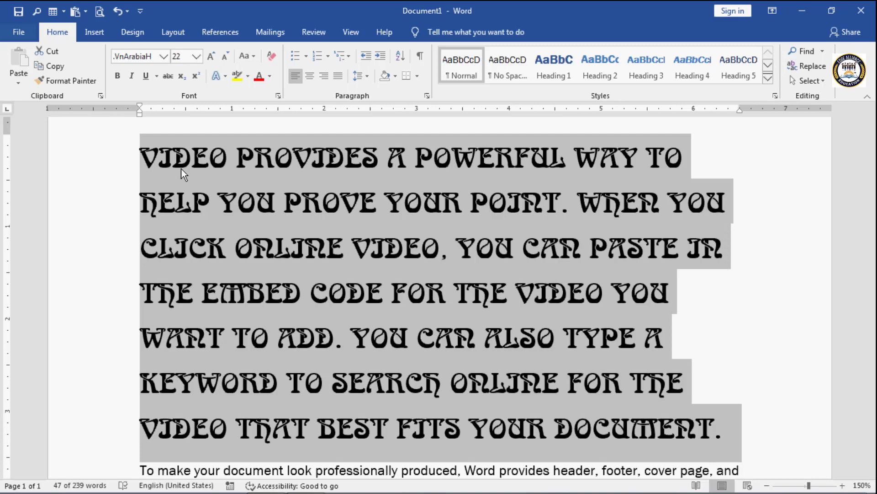
click(197, 56)
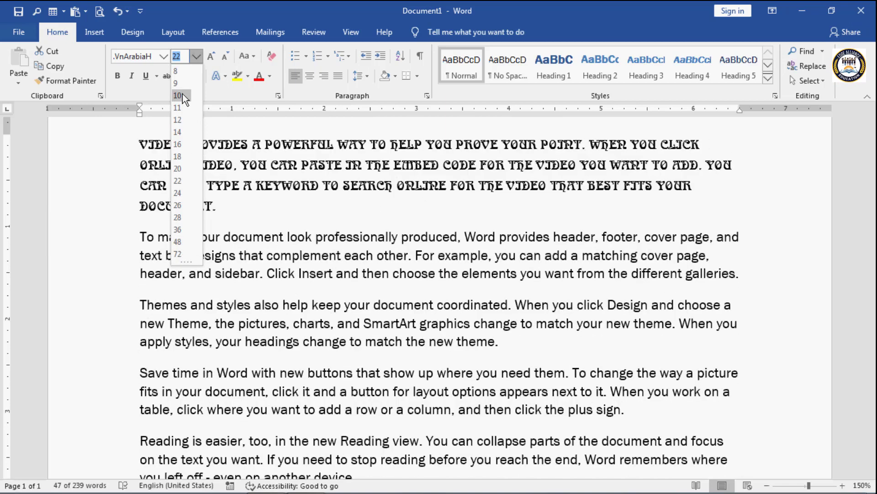
click(183, 95)
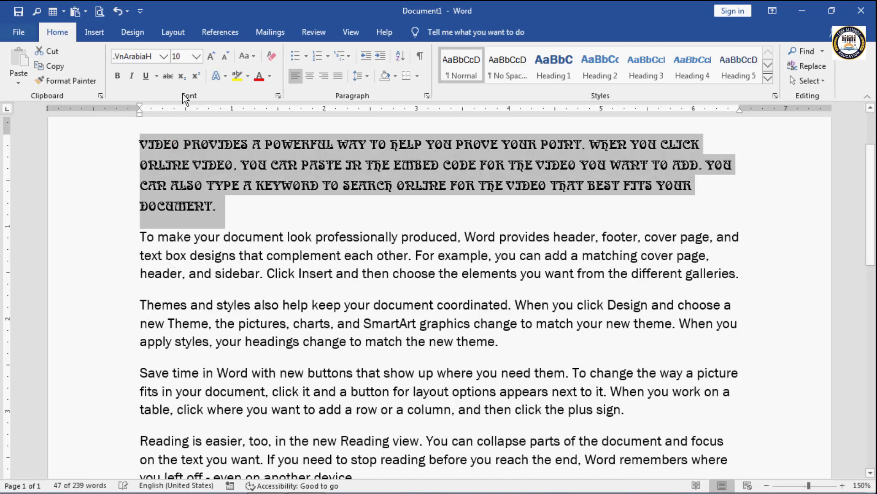
Increase the first paragraph's font size one increment at a time up to 48.
click(210, 56)
click(211, 55)
click(210, 56)
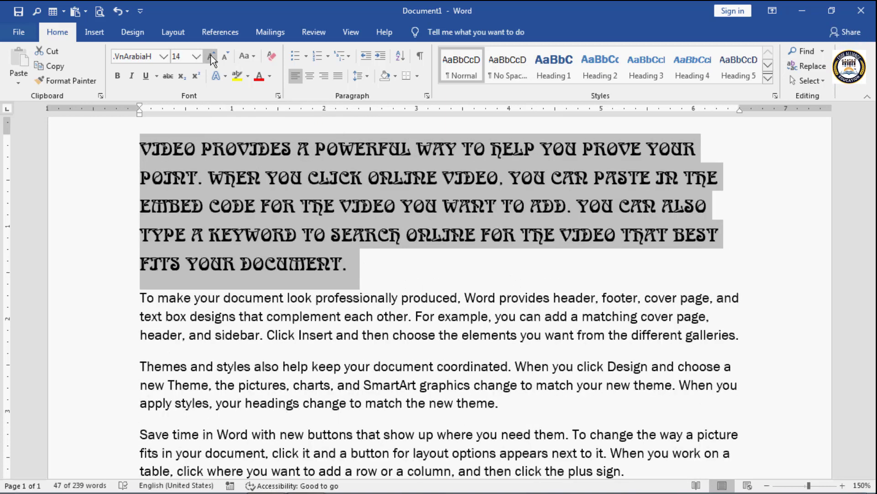
click(210, 55)
click(210, 56)
click(210, 56)
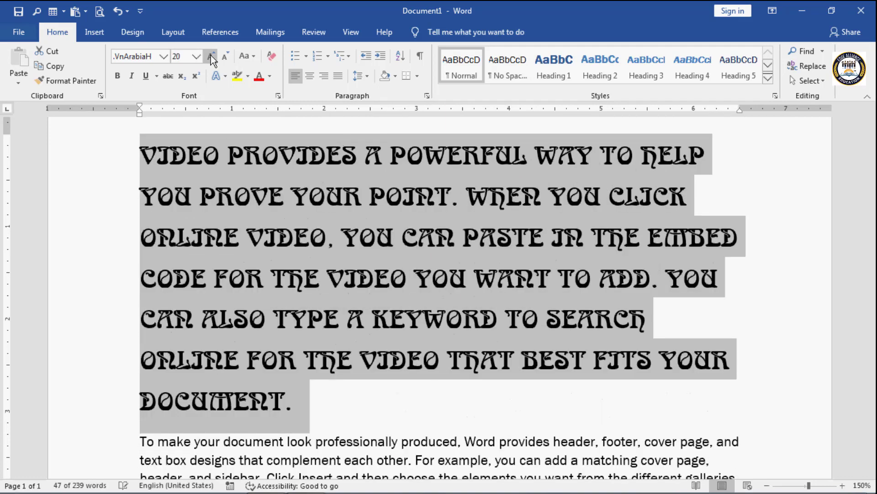
click(210, 56)
click(211, 56)
click(210, 56)
click(211, 56)
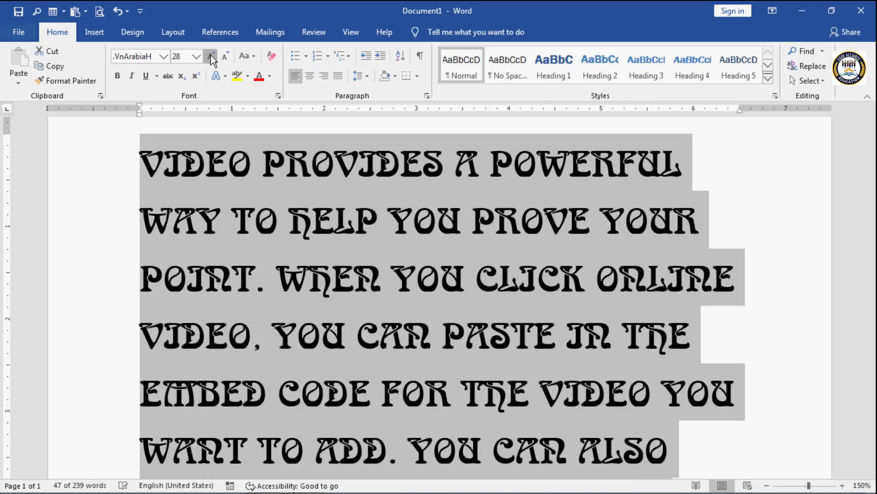
click(210, 56)
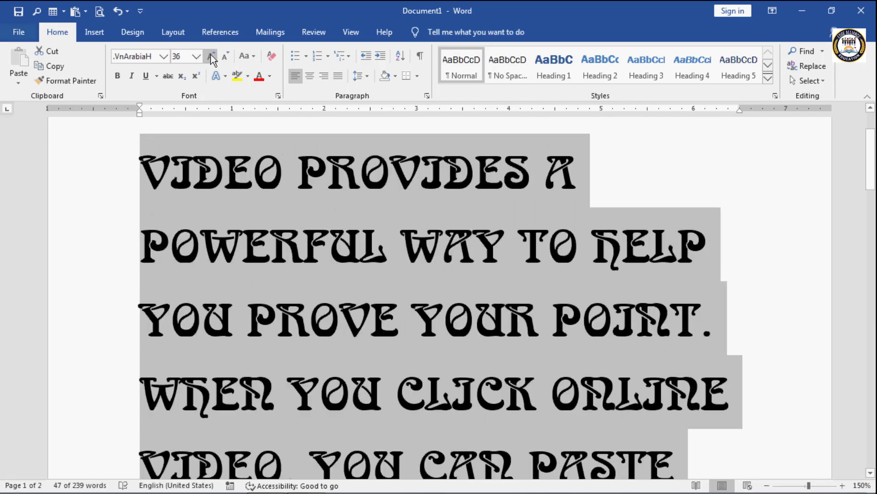
click(210, 55)
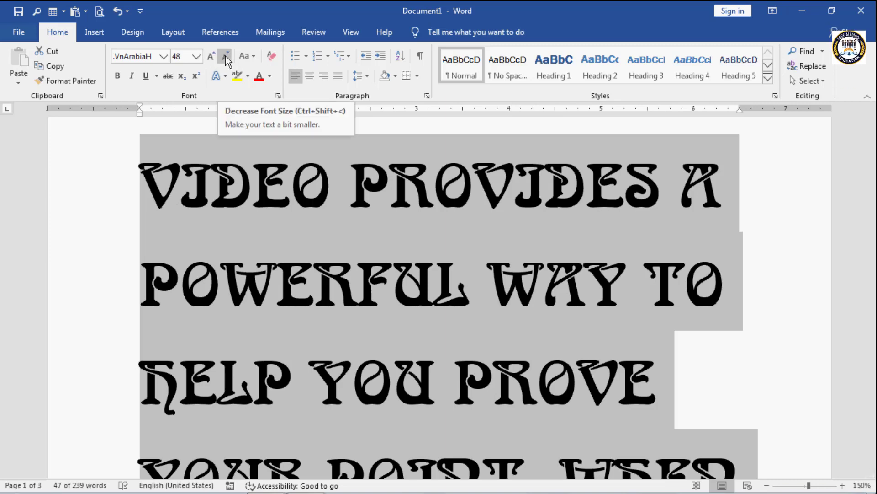
Decrease the first paragraph's font size step by step down to 5.
click(226, 56)
click(226, 56)
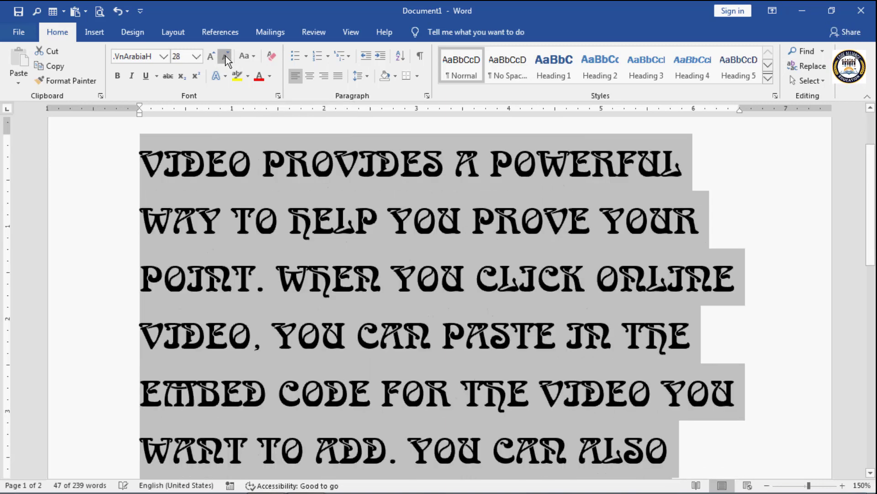
click(225, 55)
click(226, 56)
click(226, 55)
click(226, 56)
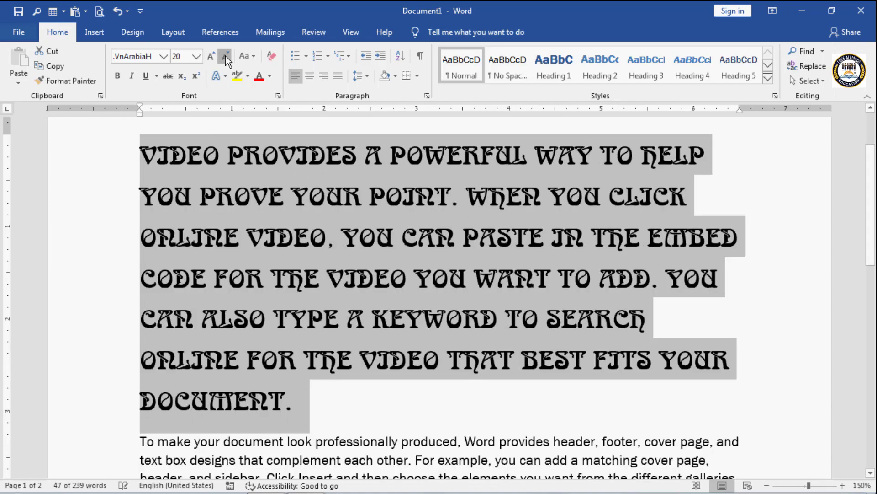
click(225, 56)
click(225, 55)
click(226, 55)
click(225, 55)
click(226, 56)
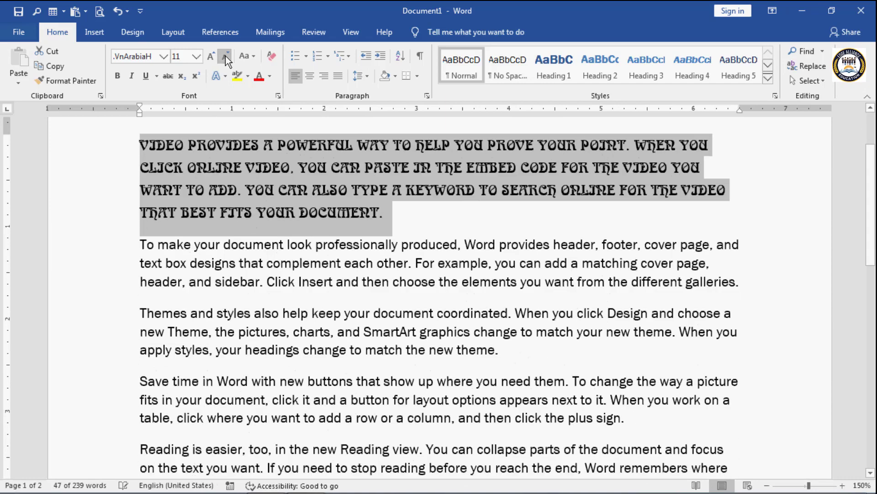
click(225, 56)
click(226, 56)
click(226, 56)
click(226, 56)
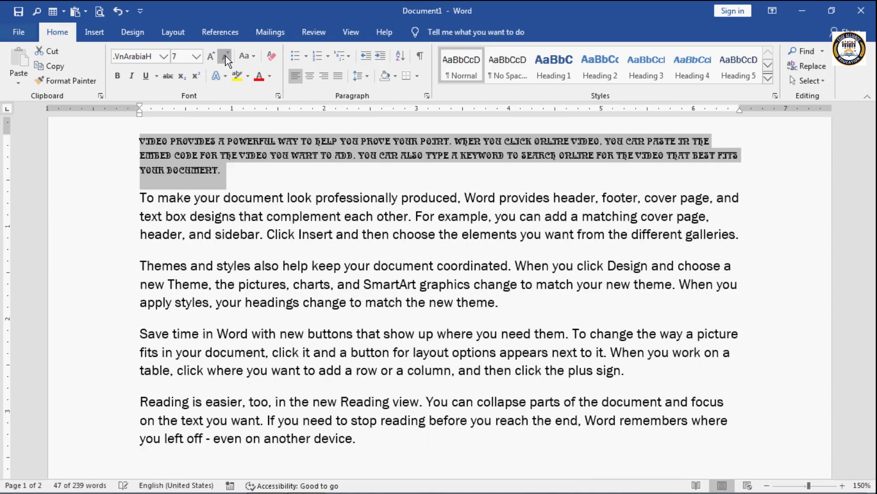
click(226, 55)
click(225, 56)
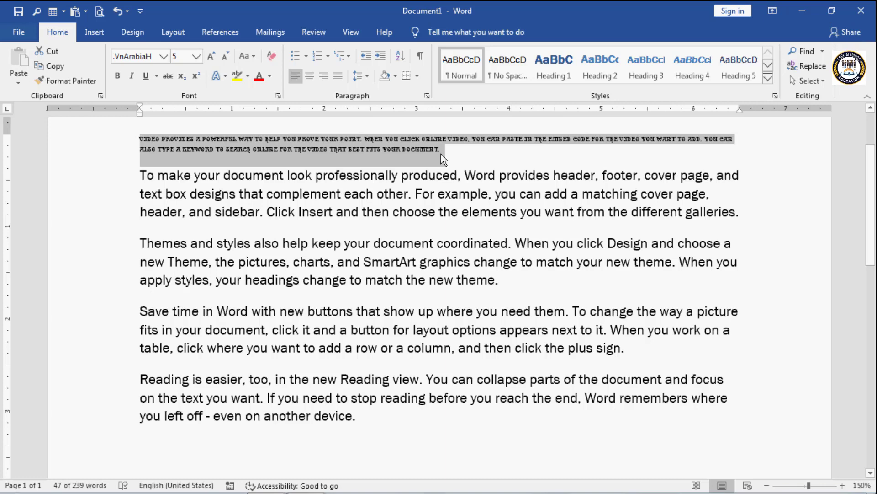
Enlarge the selected first paragraph one point at a time to font size 11.
key(ctrl+bracketright)
key(ctrl+bracketright)
key(ctrl+bracketright)
key(ctrl+bracketright)
key(ctrl+bracketright)
key(ctrl+bracketright)
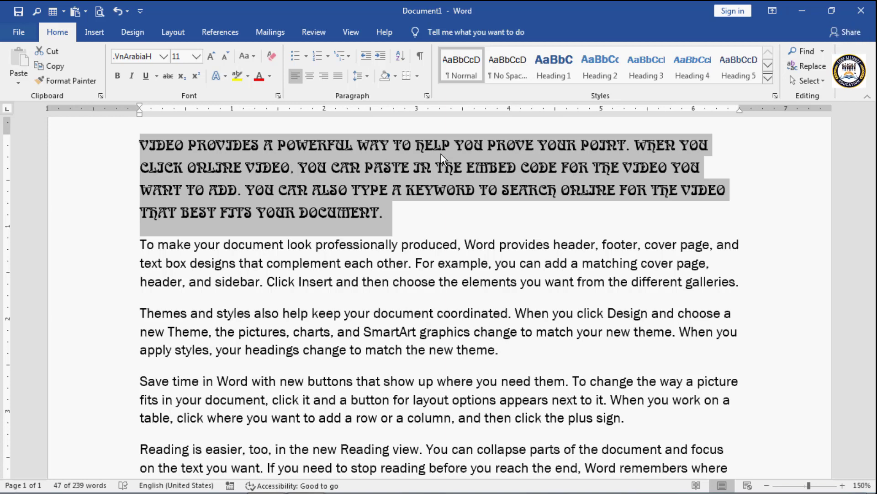
Shrink the selected first paragraph one point at a time to font size 7.
key(ctrl+bracketleft)
key(ctrl+bracketleft)
key(ctrl+bracketleft)
key(ctrl+bracketleft)
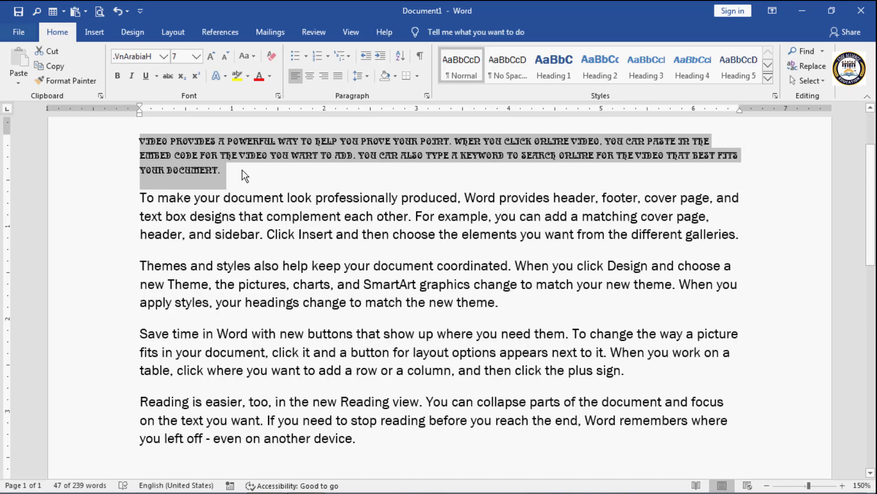
Format the first paragraph as bold and italic with a thick underline.
click(116, 77)
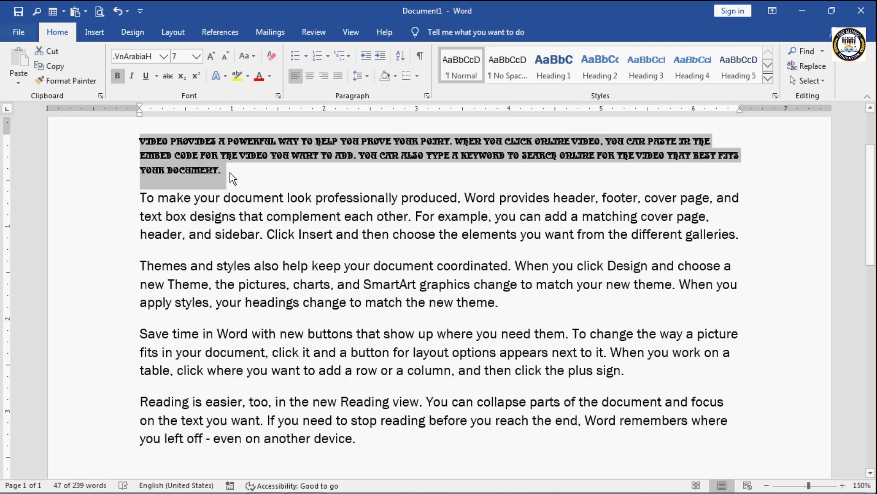
click(132, 77)
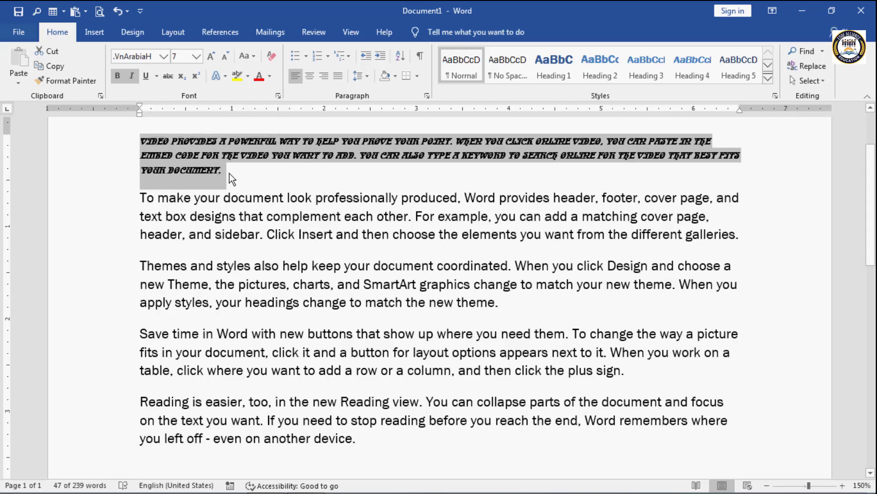
click(157, 77)
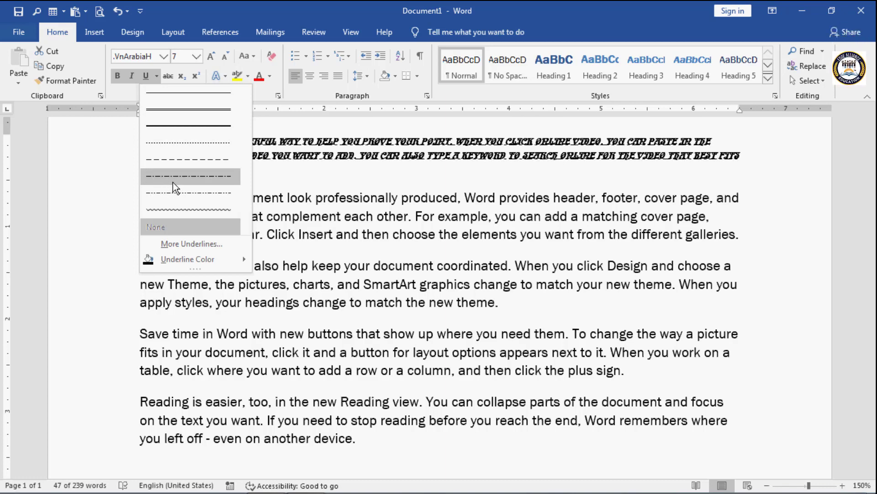
click(180, 127)
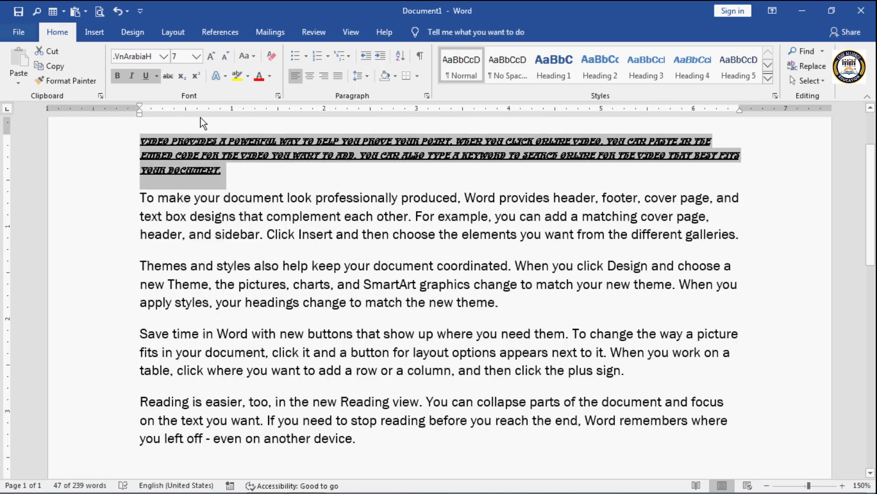
Set the first paragraph's underline color to the standard dark red and deselect the text.
click(158, 76)
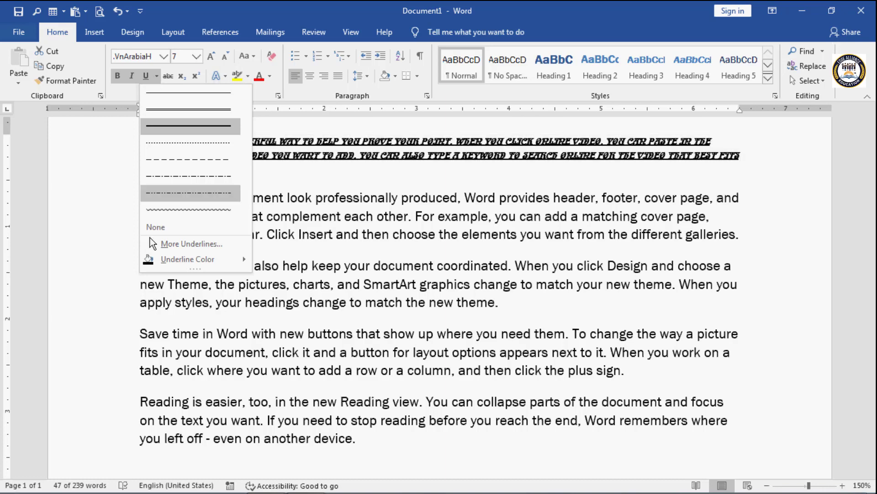
mouse_move(180, 264)
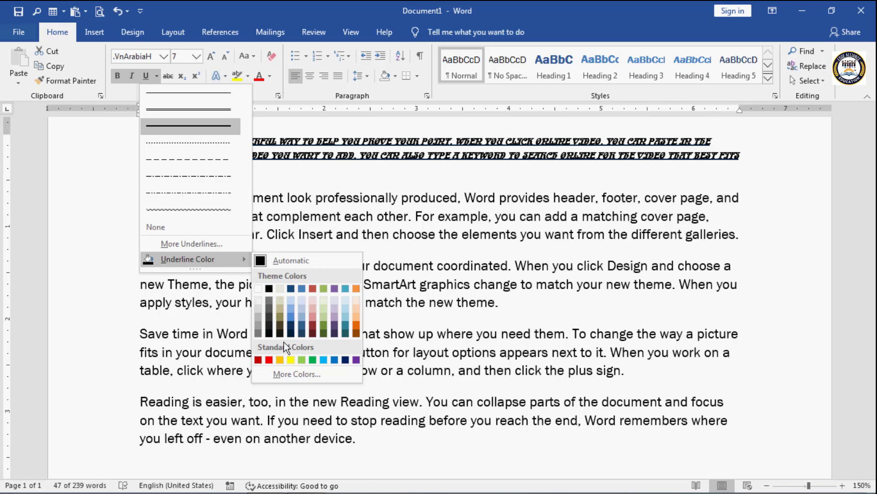
click(259, 359)
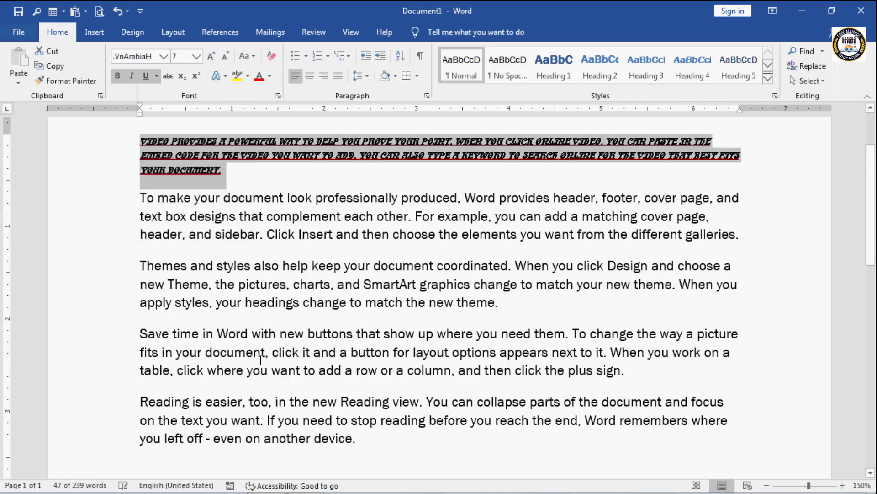
click(247, 179)
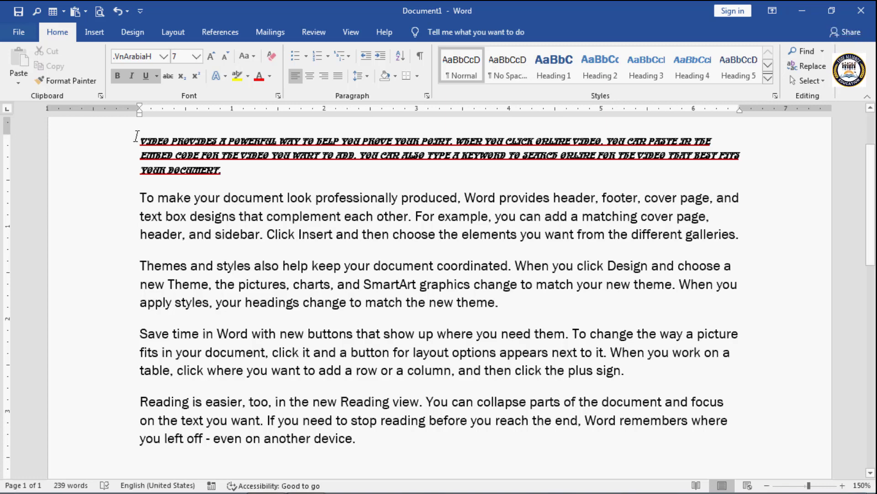
Remove the bold, italic and underline formatting from the first paragraph.
drag(137, 135, 226, 183)
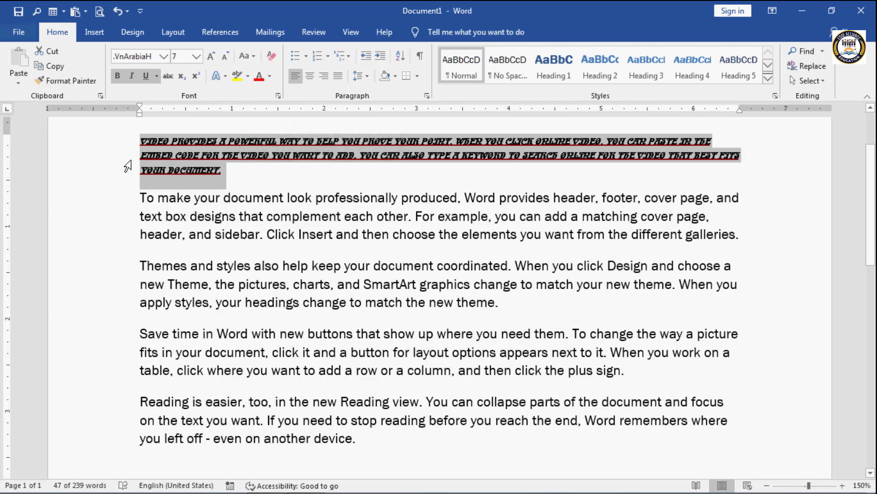
click(114, 78)
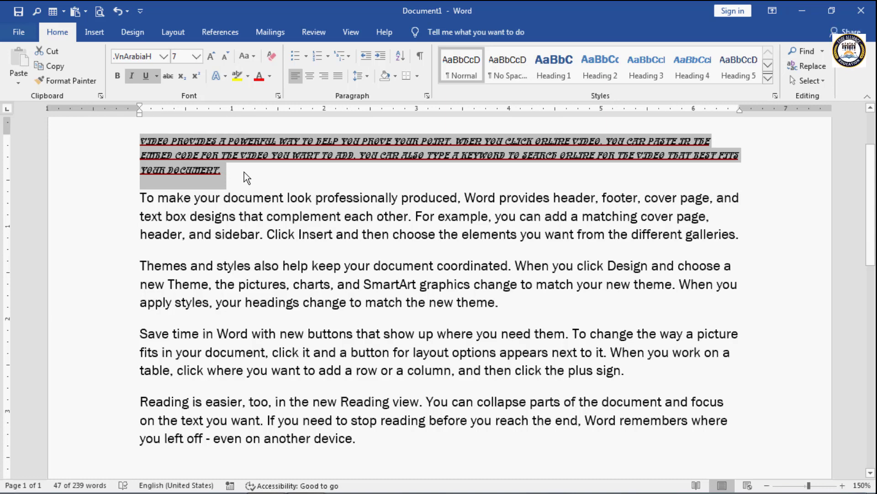
click(131, 77)
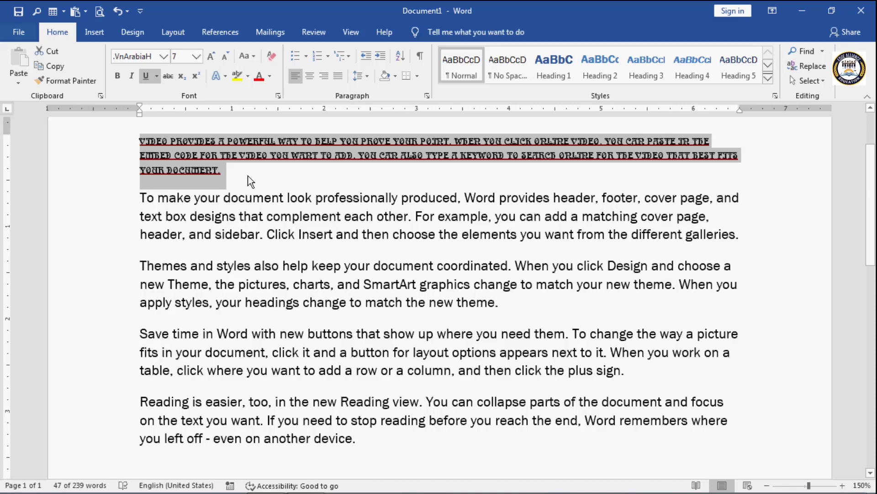
click(147, 76)
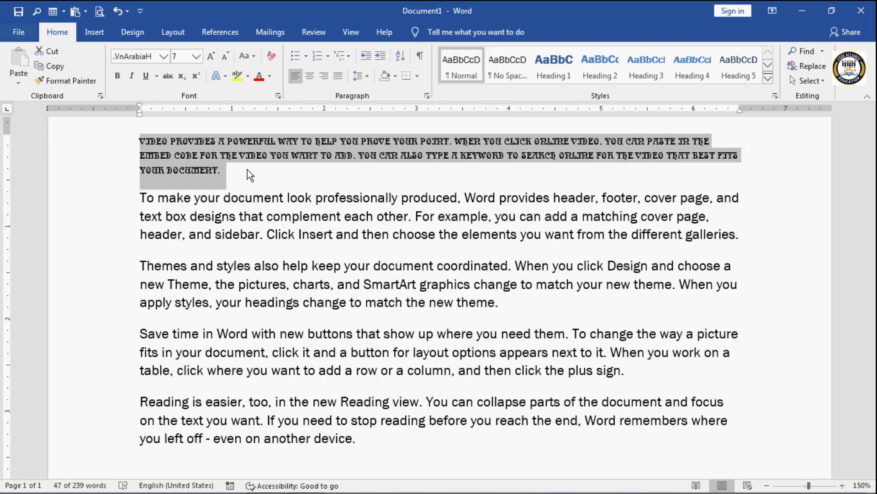
Toggle bold, italic and underline on and back off for the first paragraph, and deselect the text.
key(ctrl+b)
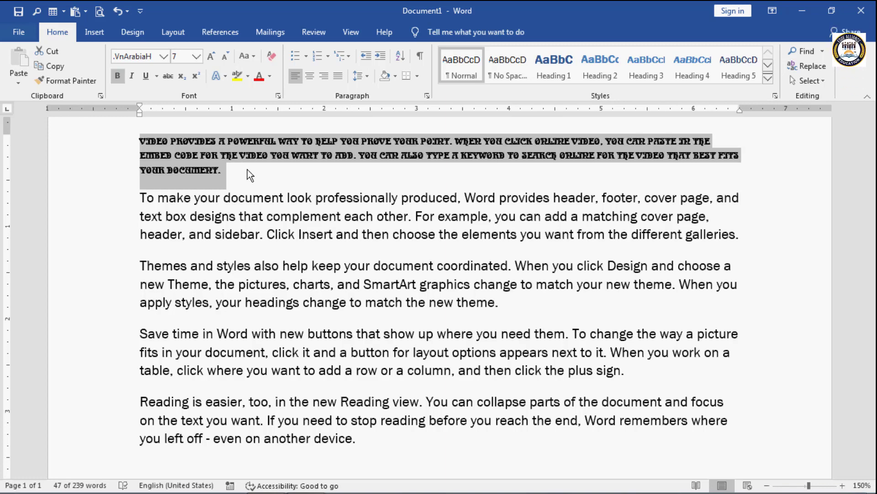
key(ctrl+i)
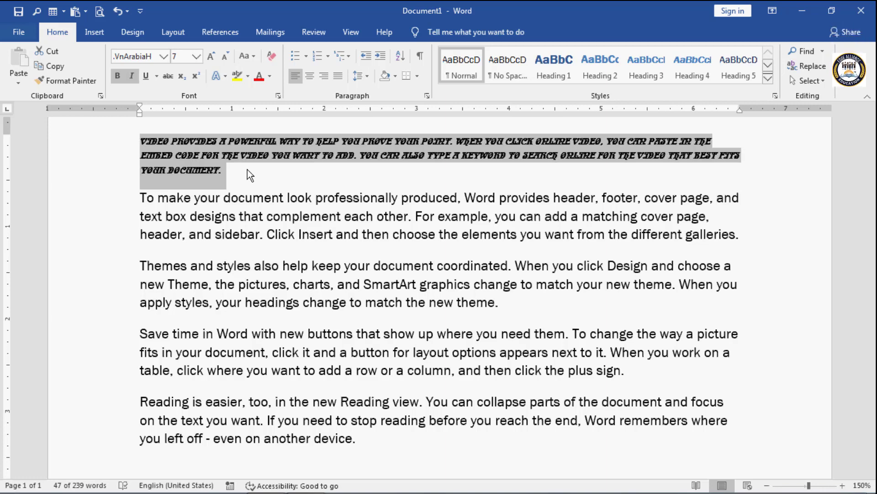
key(ctrl+u)
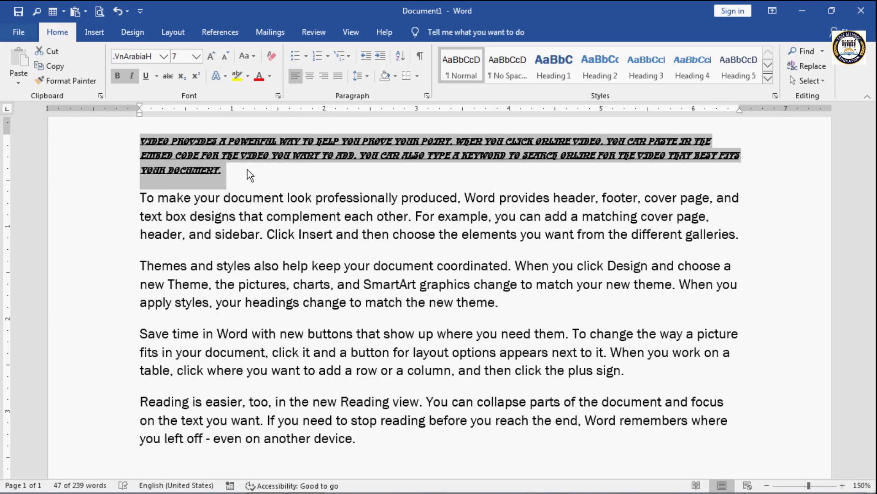
key(ctrl+u)
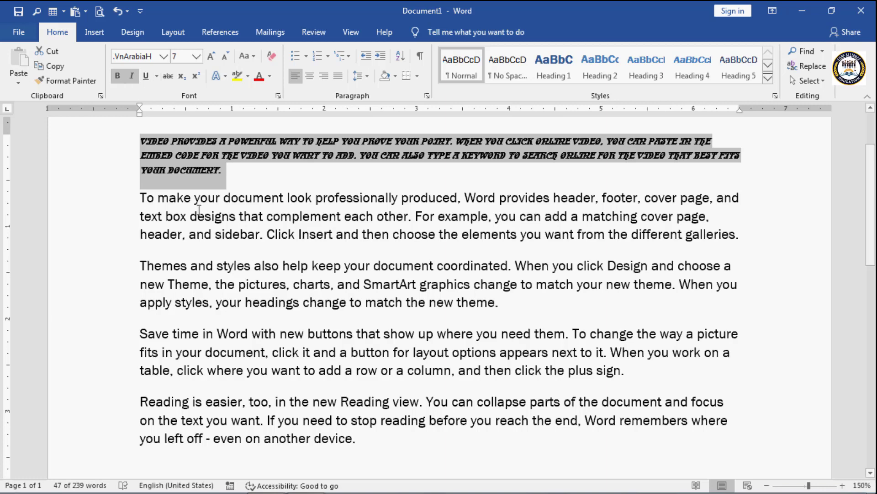
key(ctrl+b)
key(ctrl+i)
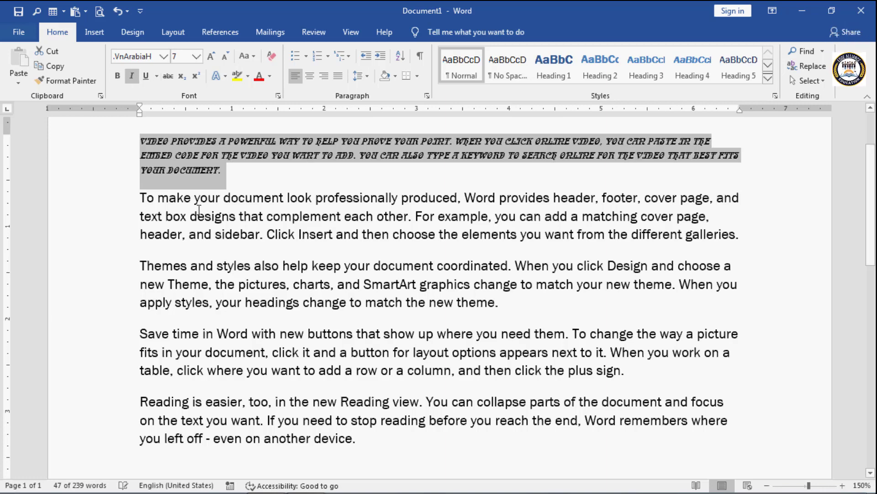
key(ctrl+i)
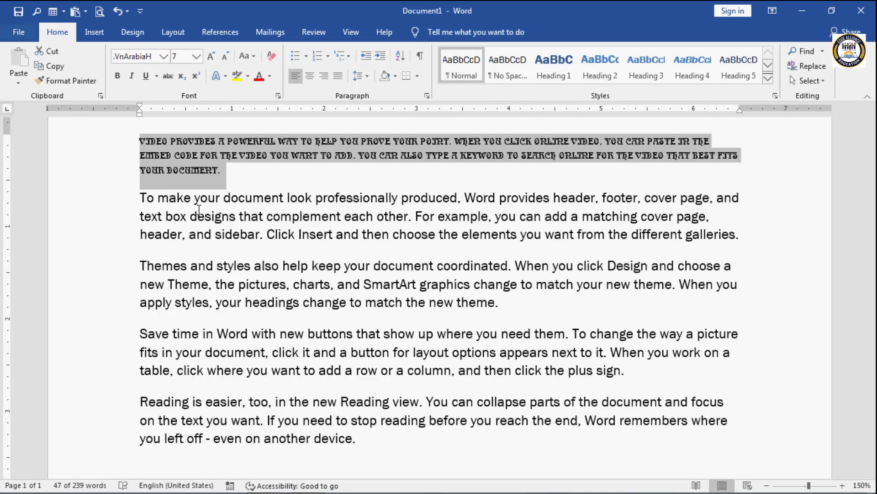
click(256, 182)
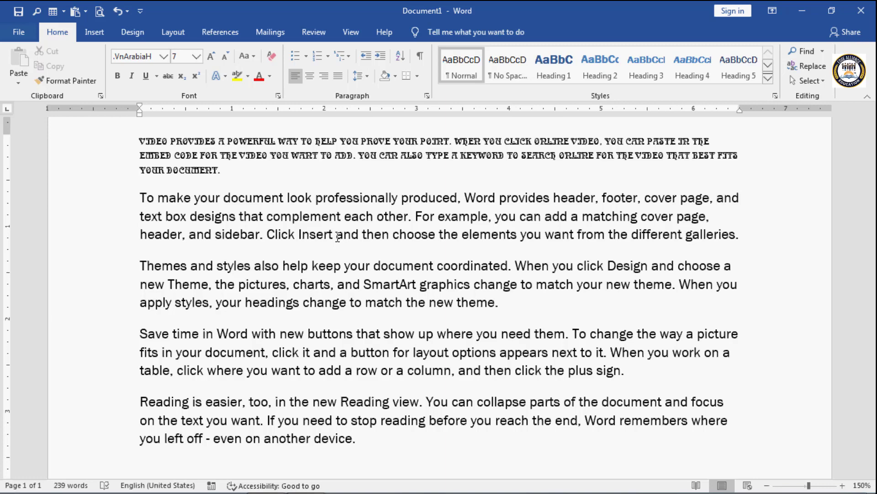
Apply strikethrough to the words "professionally produced" in the second paragraph and deselect them.
drag(316, 197, 450, 202)
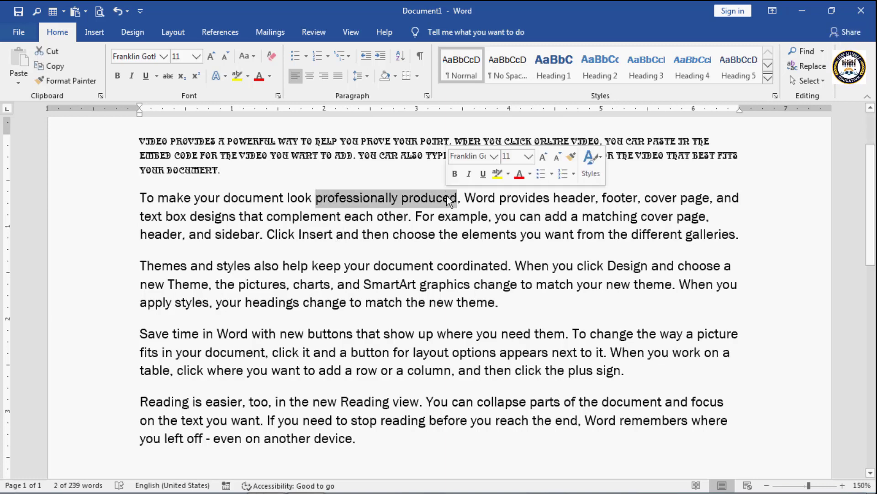
click(168, 77)
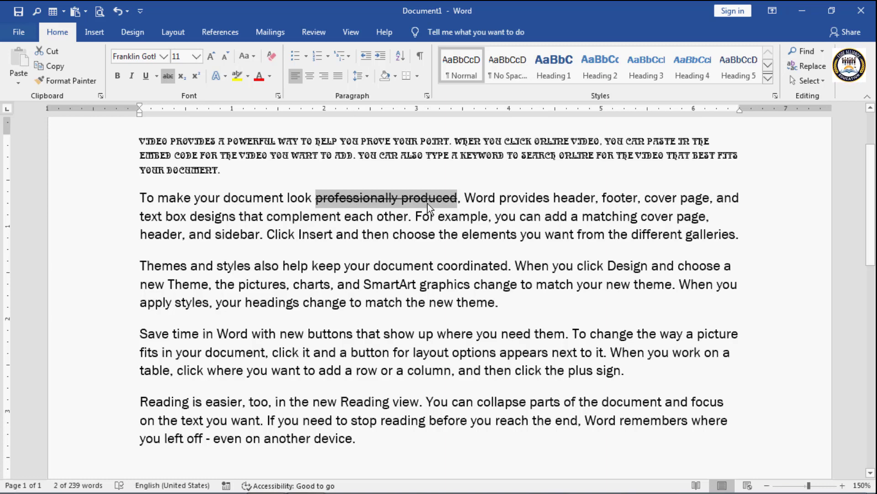
click(461, 216)
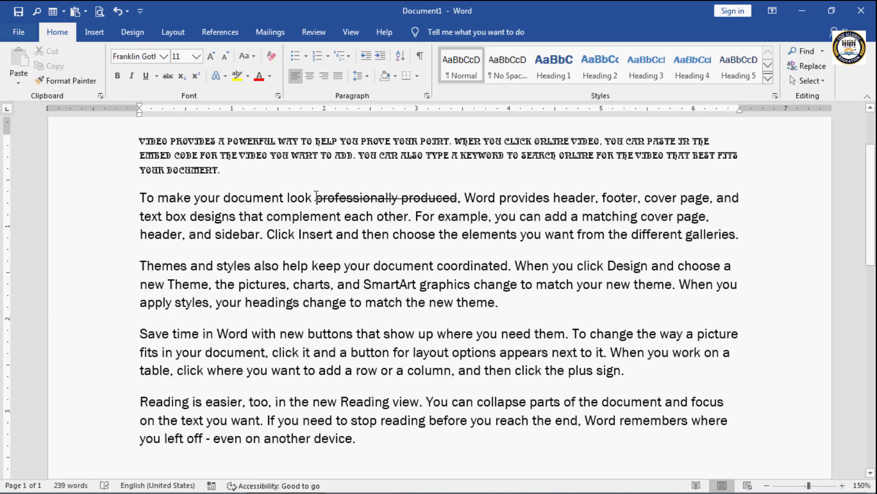
Remove the strikethrough from "professionally produced" in the second paragraph and deselect the words.
drag(316, 198, 448, 200)
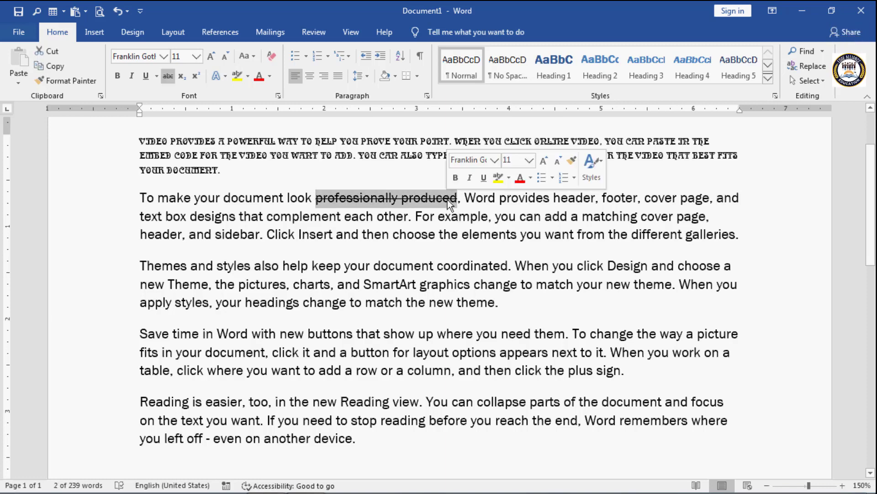
click(168, 77)
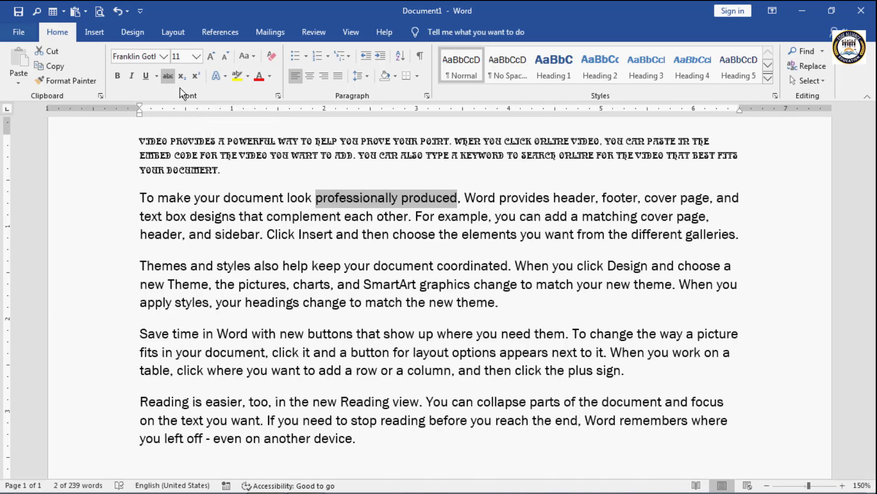
click(462, 198)
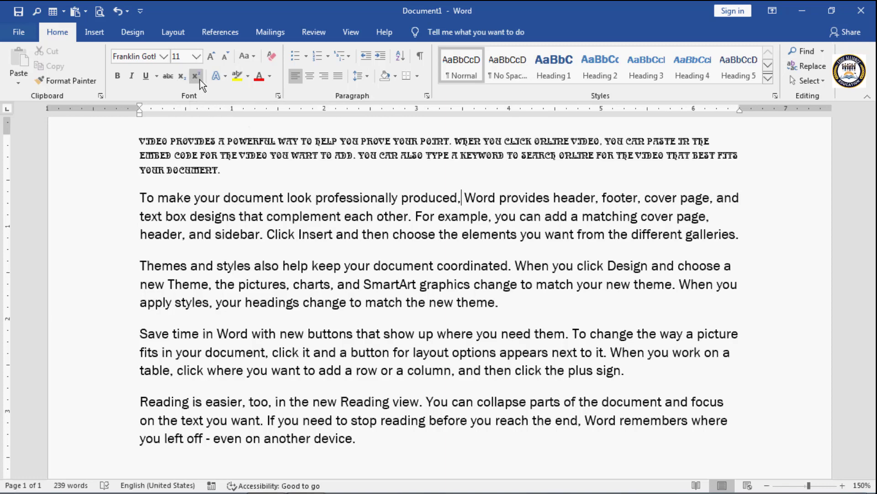
Add a new line reading "H20" below the last paragraph of the document.
scroll(307, 421, down, 5)
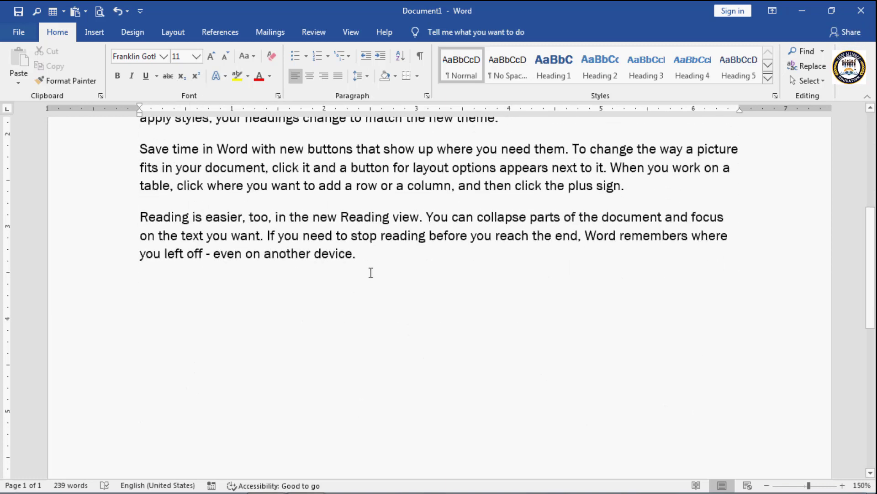
click(372, 270)
key(Return)
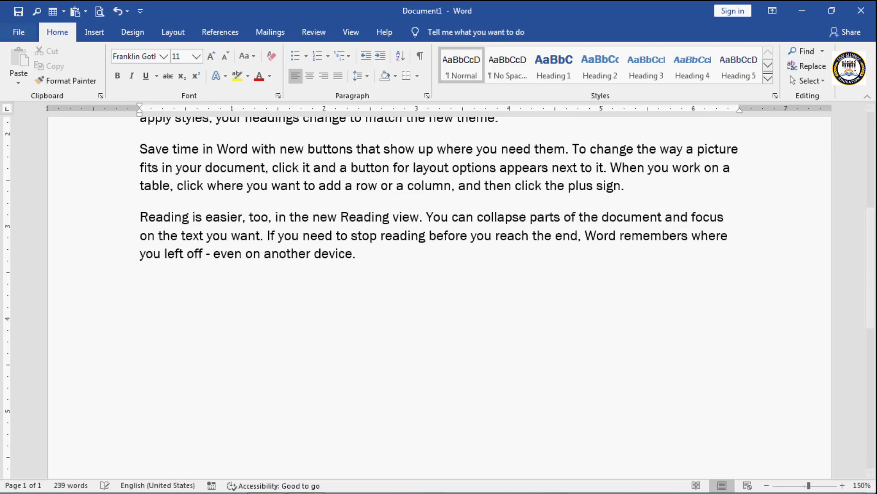
text(H)
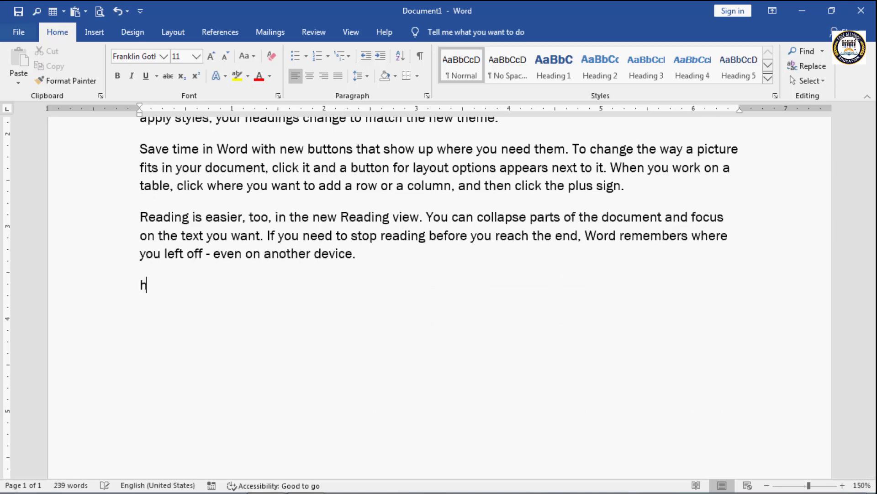
text(2)
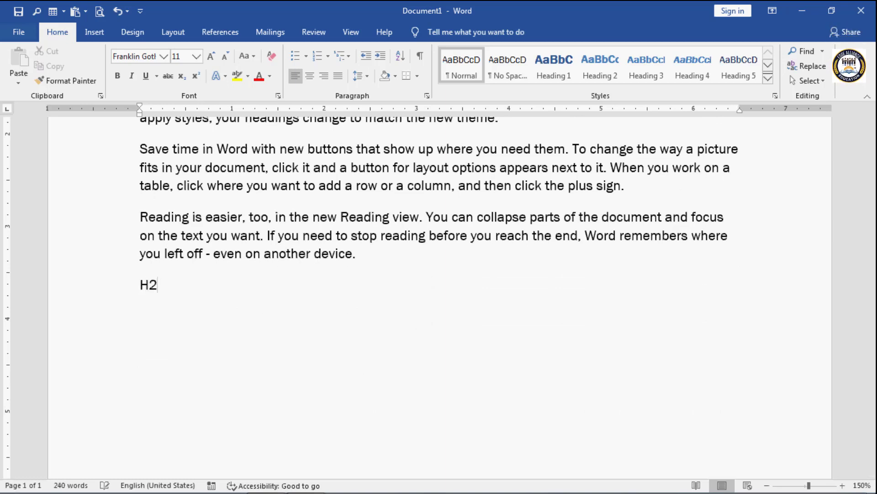
text(0)
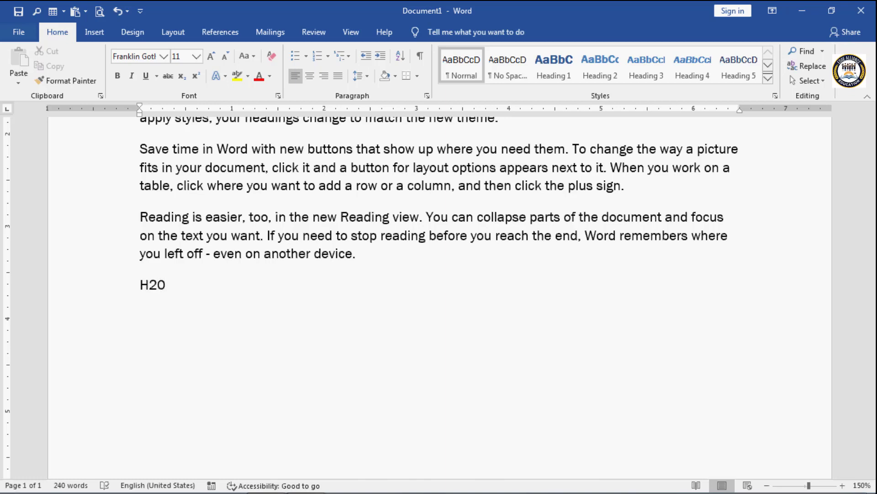
Add another line reading "(a+b)2" below the "H20" line.
key(Return)
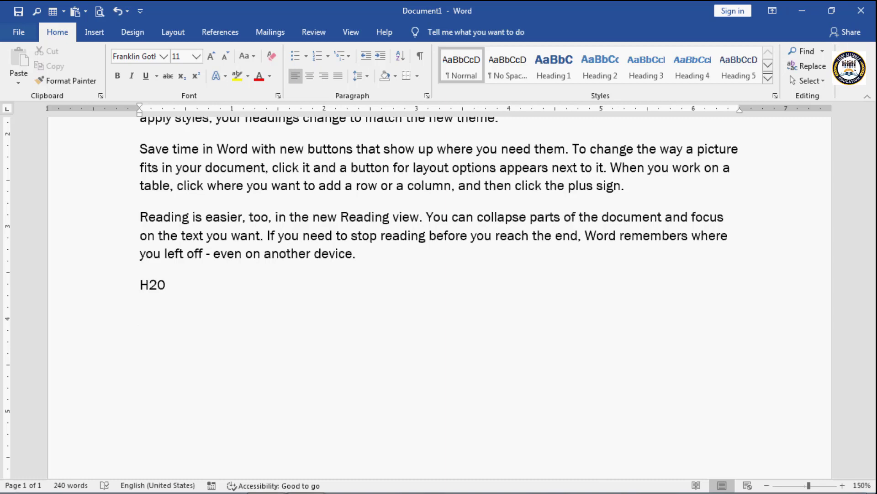
text(()
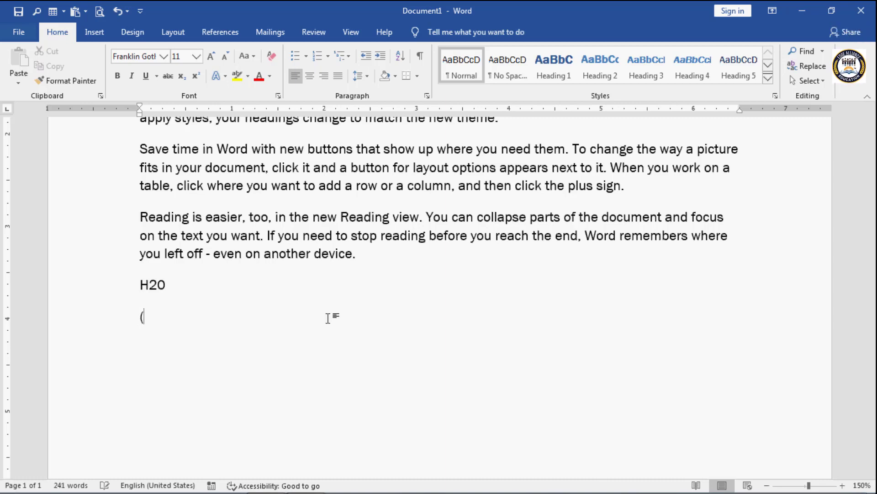
text(a)
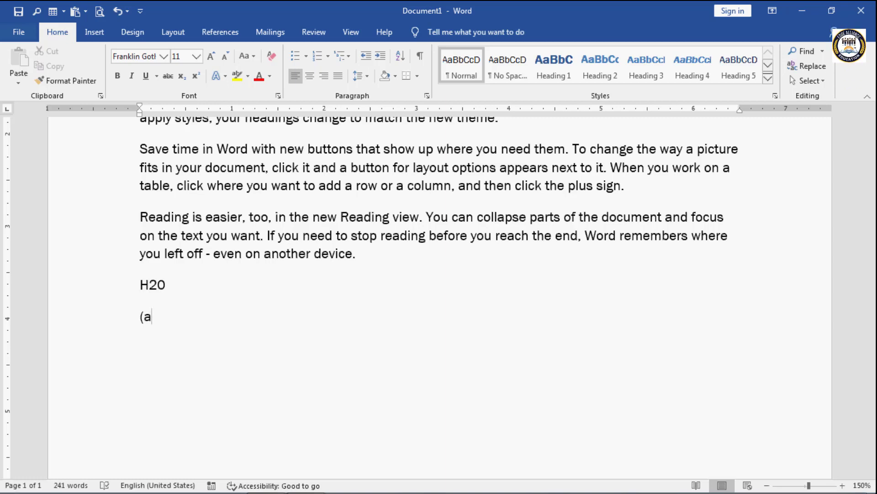
text(+b)
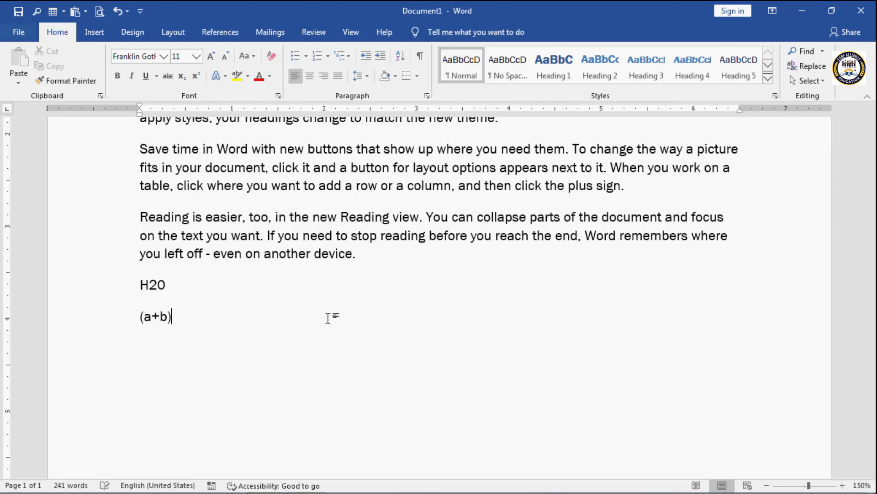
text())
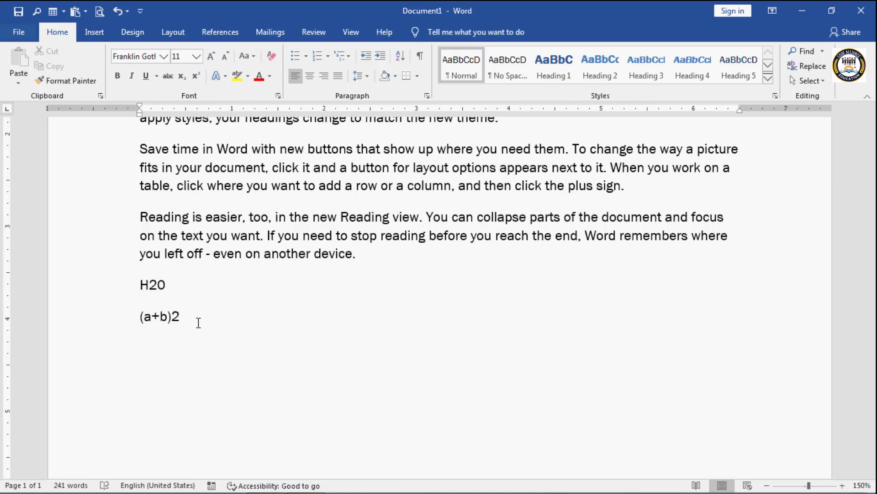
Try superscript on the 2 in "H20" and change it to subscript.
mouse_move(139, 294)
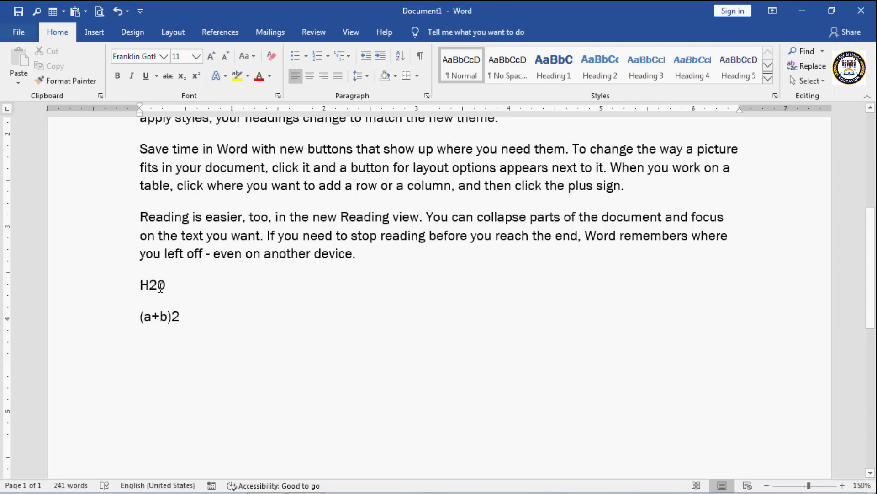
drag(149, 291, 161, 292)
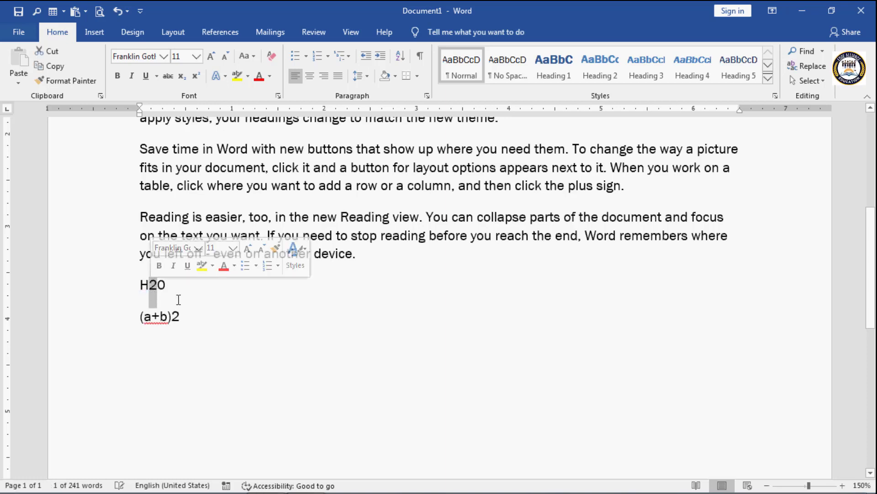
click(195, 79)
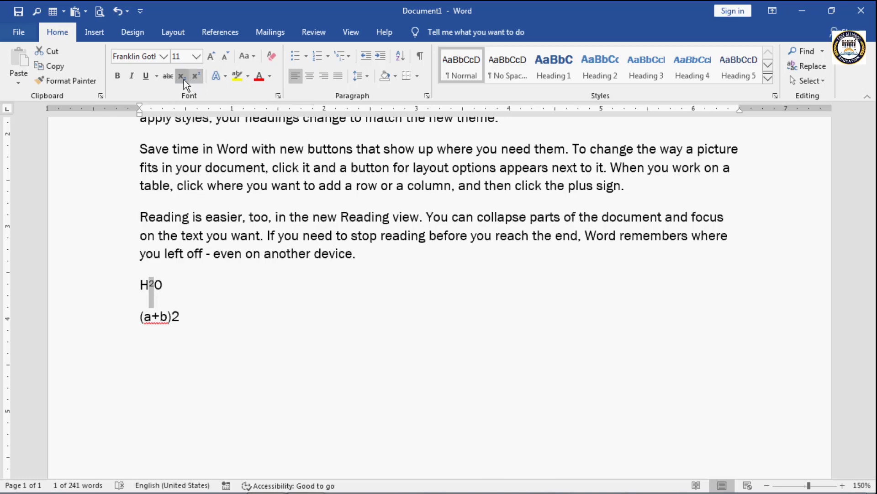
click(184, 79)
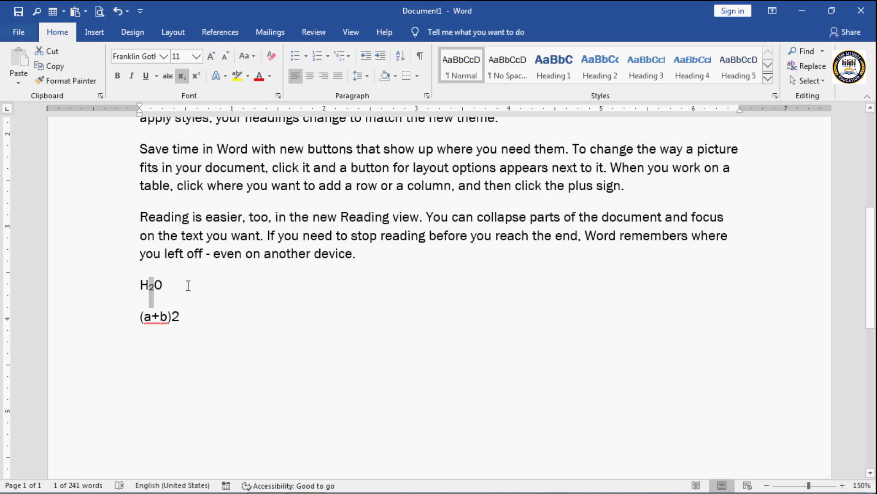
Format the 2 at the end of "(a+b)2" as superscript and deselect it.
click(185, 314)
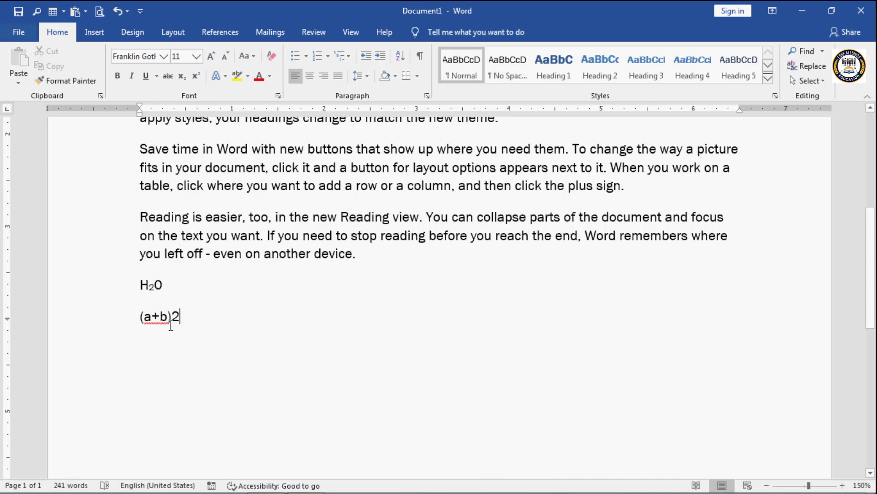
double_click(174, 318)
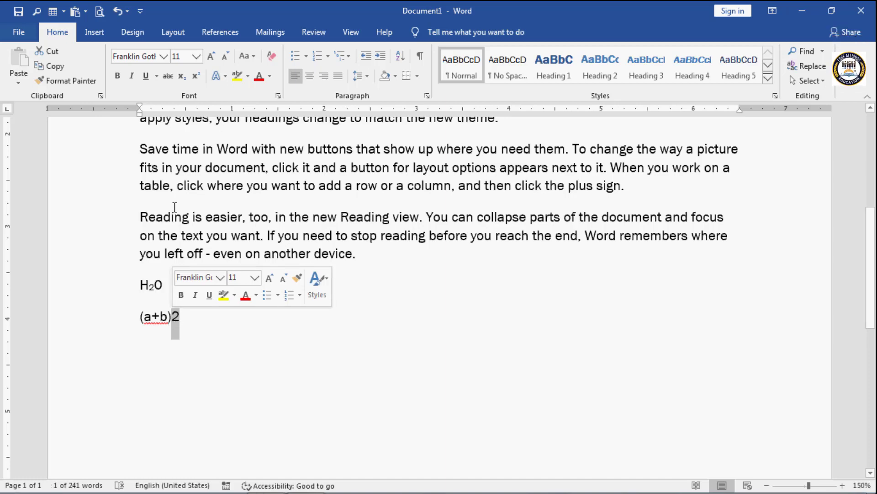
click(183, 78)
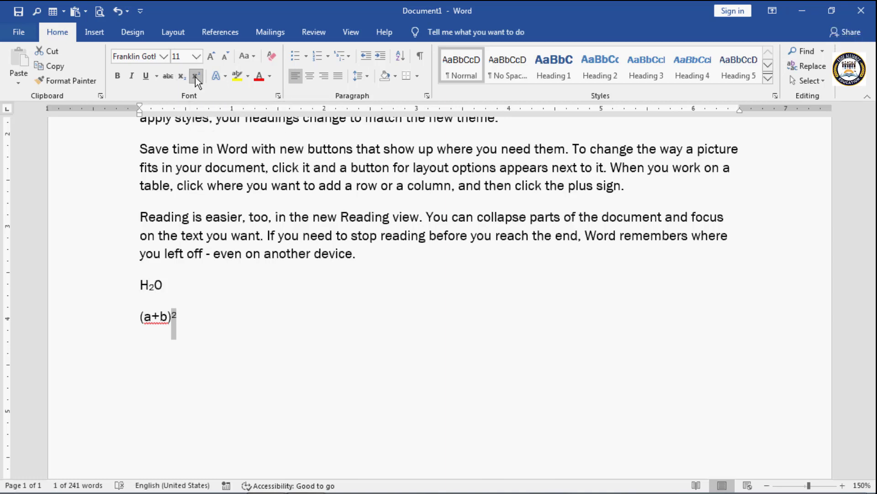
click(194, 321)
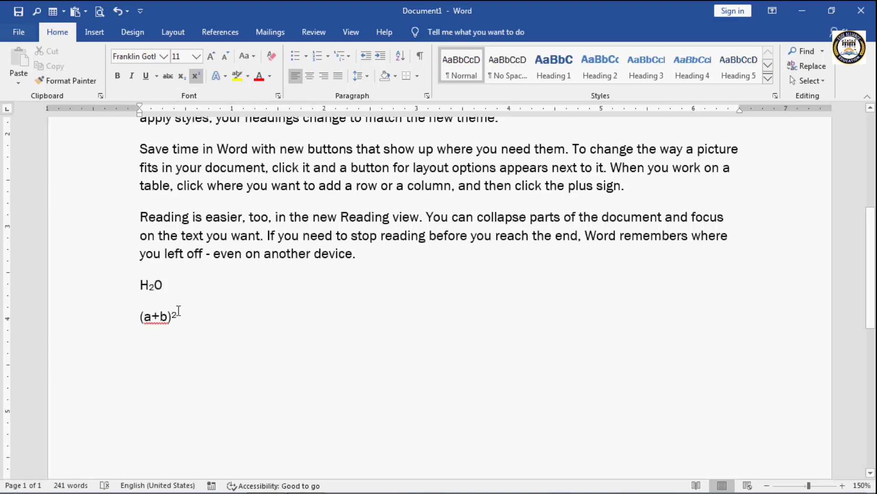
Switch the 2 at the end of "(a+b)2" to subscript and back to superscript.
drag(178, 312, 172, 314)
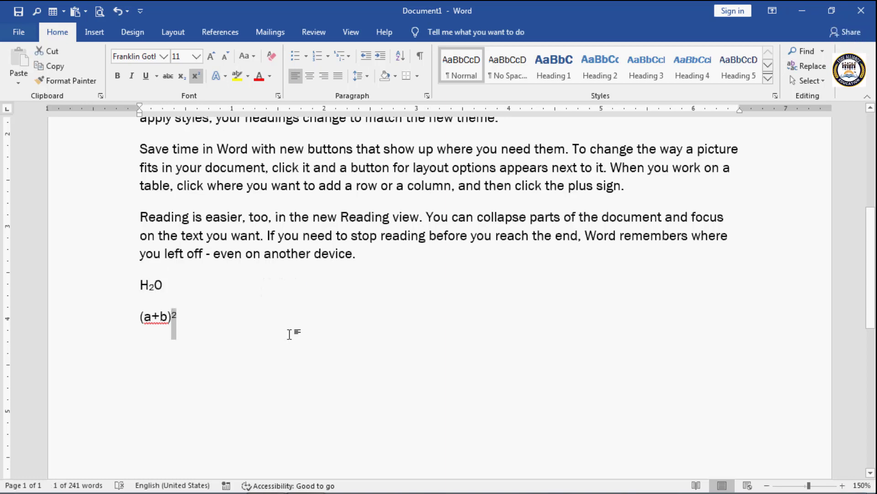
key(ctrl+equal)
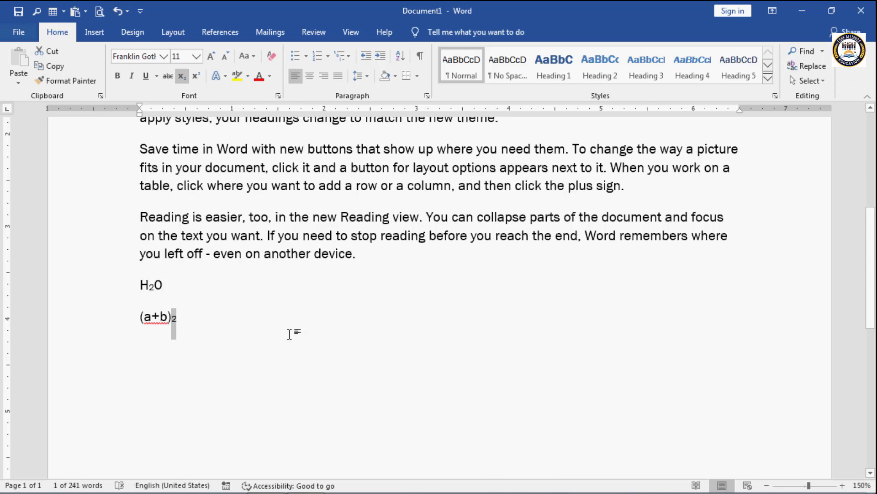
key(ctrl+shift+plus)
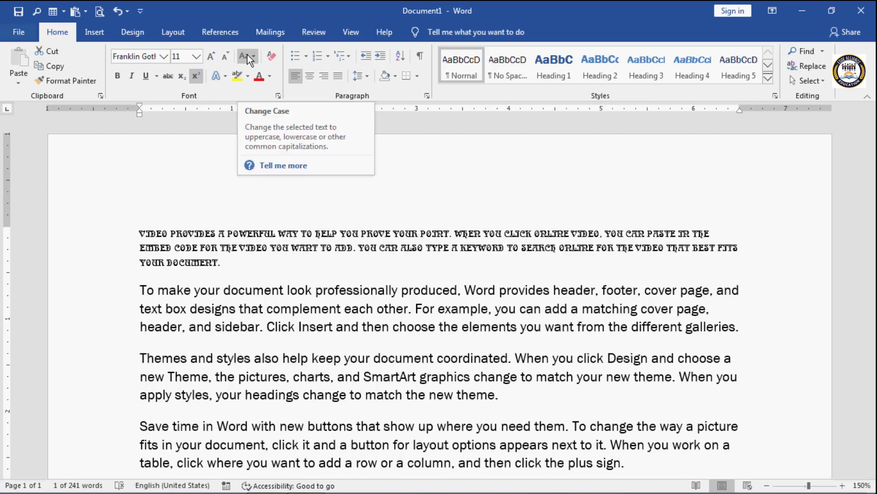
Change the first three paragraphs of the document to Sentence case and deselect them.
click(340, 206)
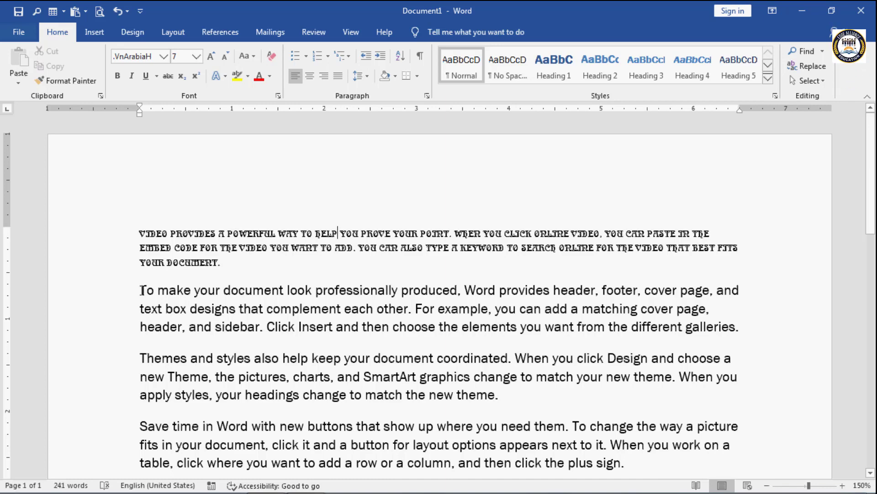
drag(142, 291, 737, 326)
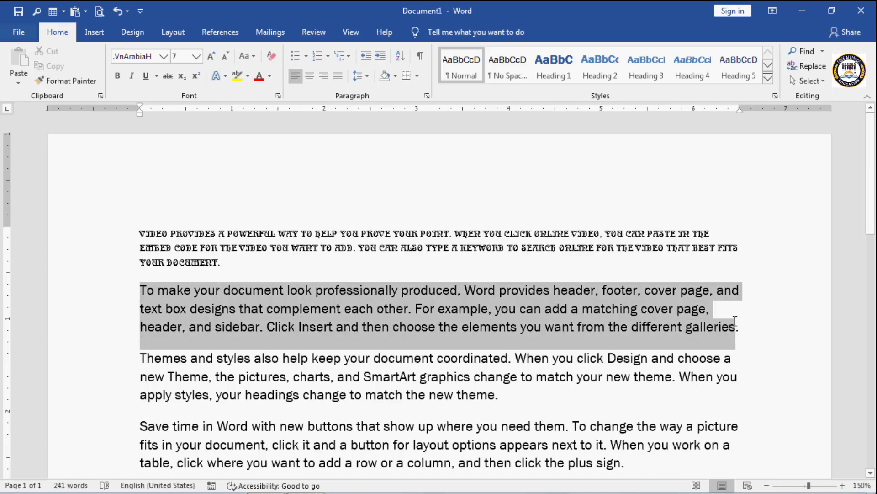
click(738, 326)
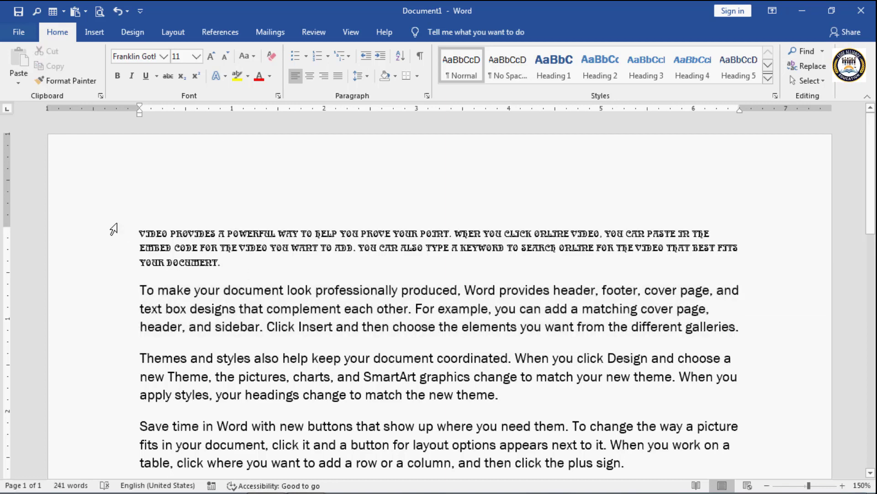
drag(114, 230, 623, 402)
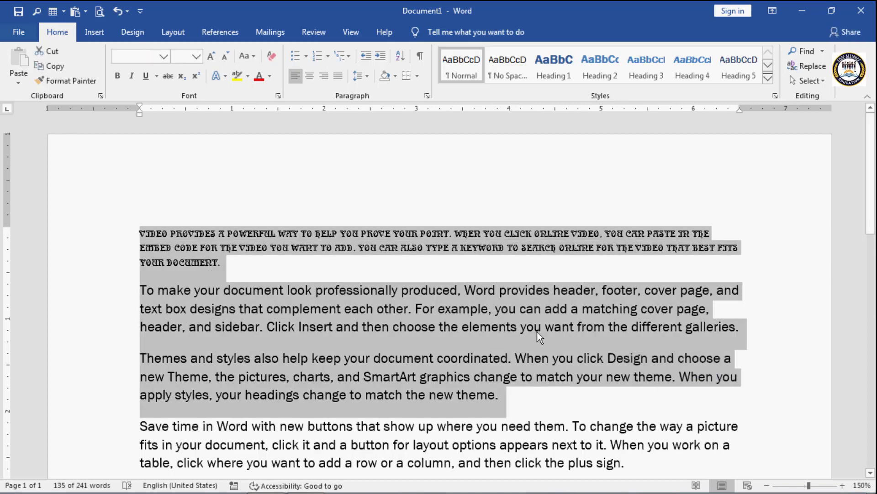
click(254, 54)
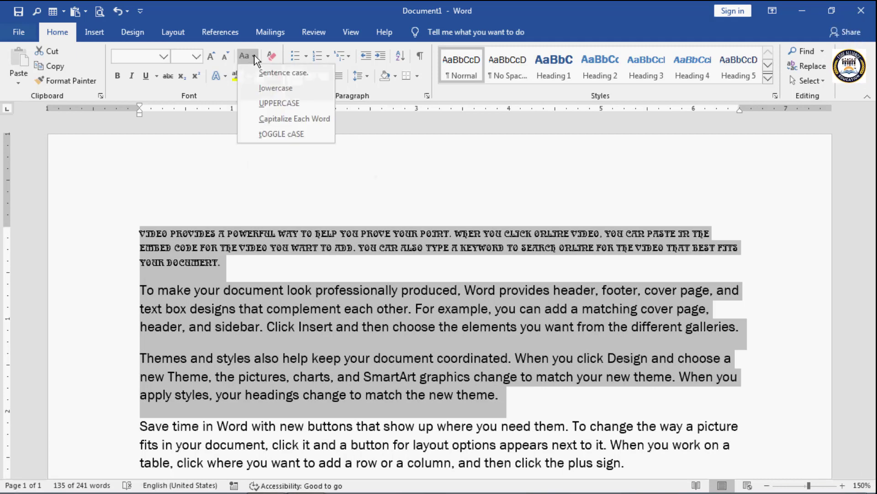
click(271, 73)
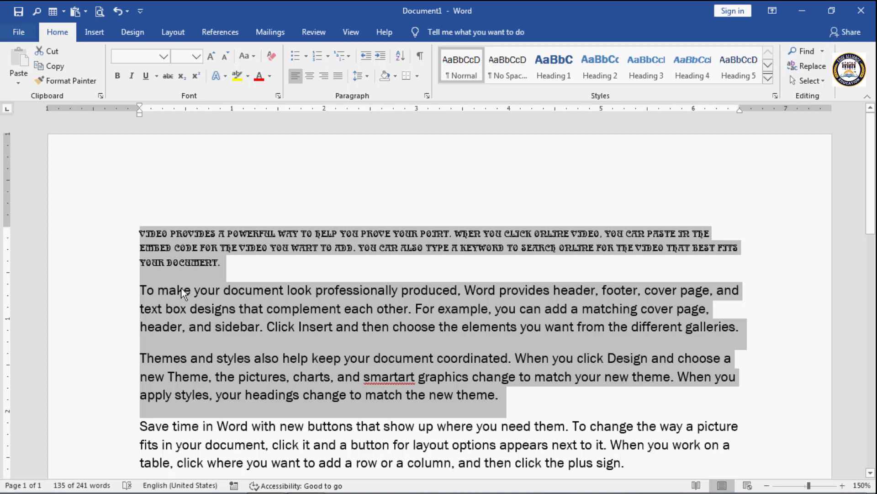
click(155, 325)
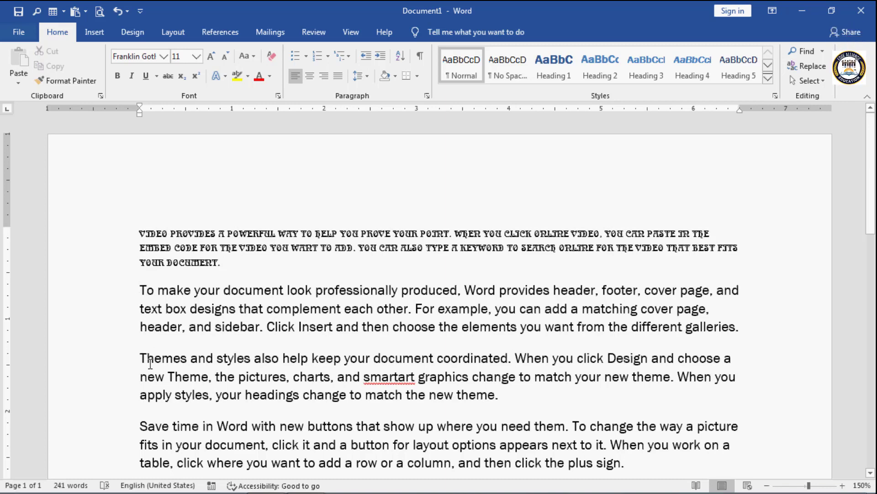
Change the four paragraphs from "To make your document" through "Reading is easier" to lowercase.
scroll(144, 408, down, 2)
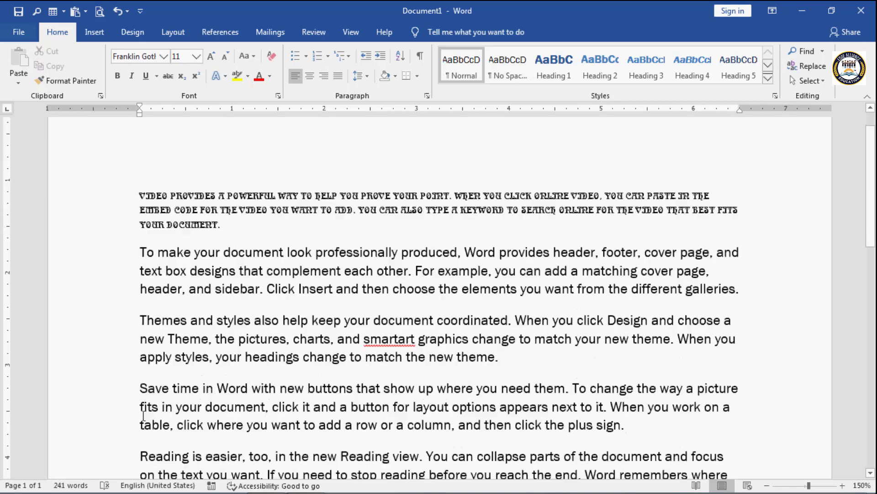
scroll(146, 343, down, 1)
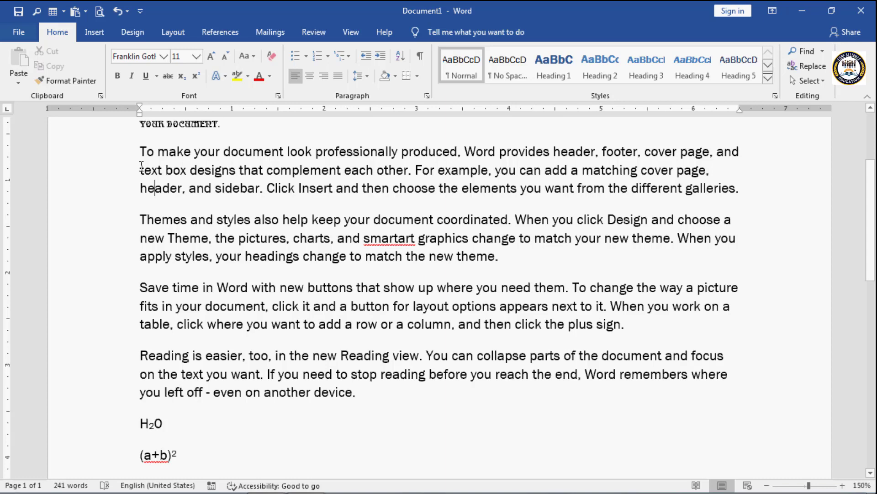
scroll(146, 151, down, 1)
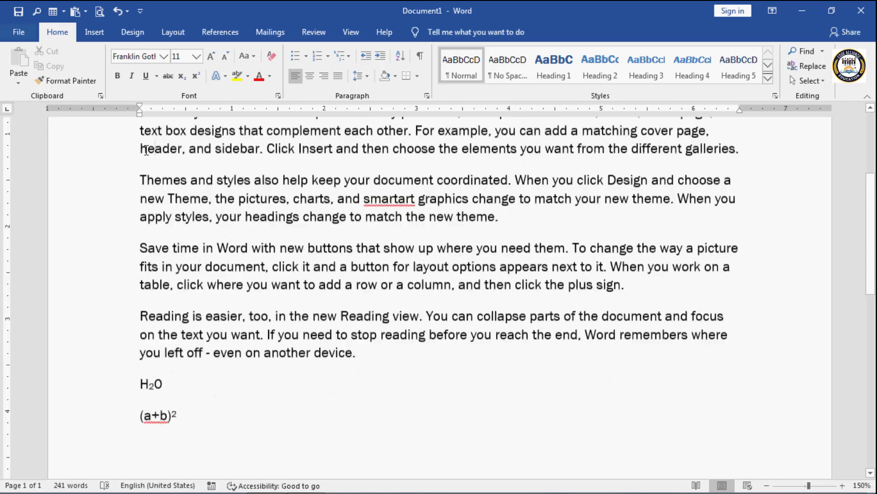
scroll(146, 151, up, 1)
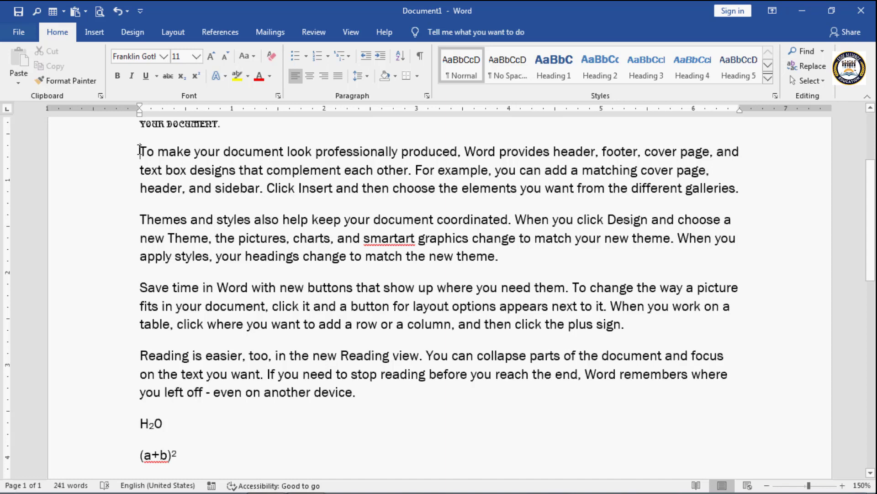
drag(140, 151, 456, 397)
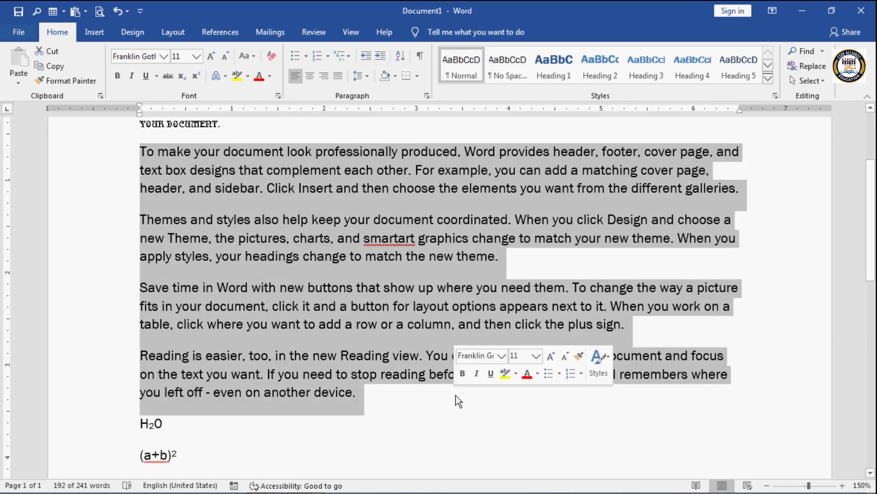
click(253, 56)
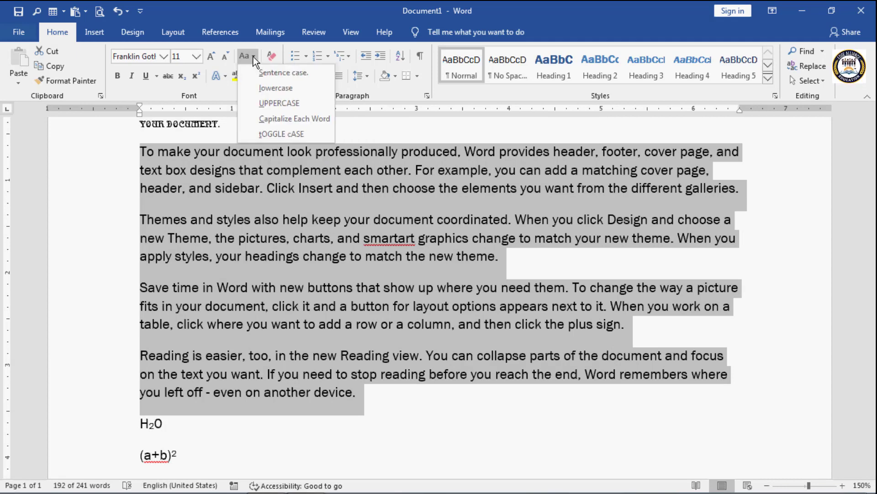
click(281, 87)
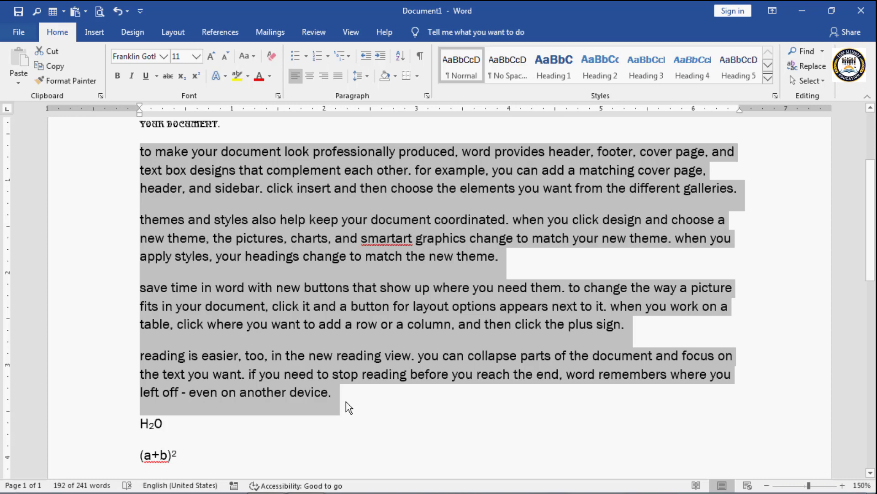
Change the four selected paragraphs to UPPERCASE and then to Capitalize Each Word.
click(252, 56)
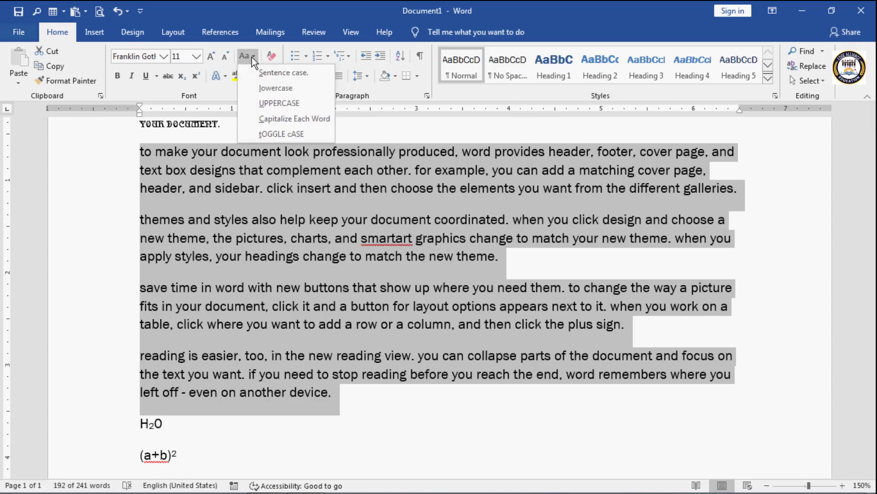
click(298, 103)
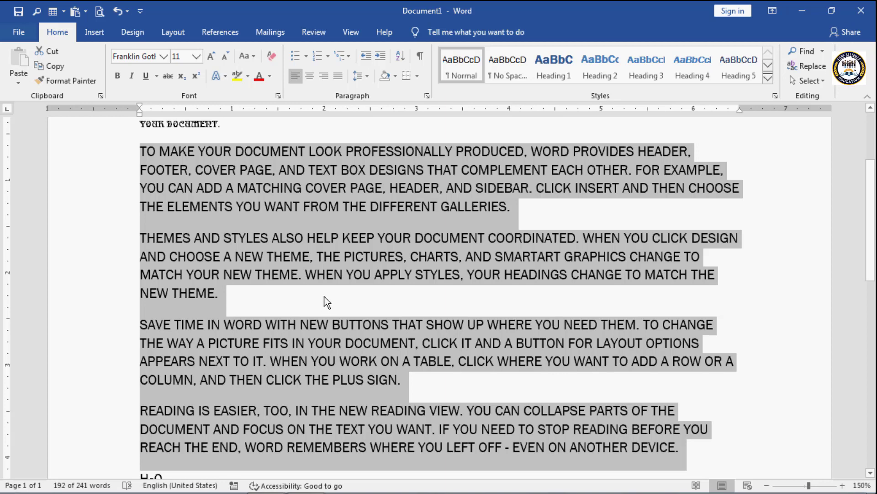
click(257, 55)
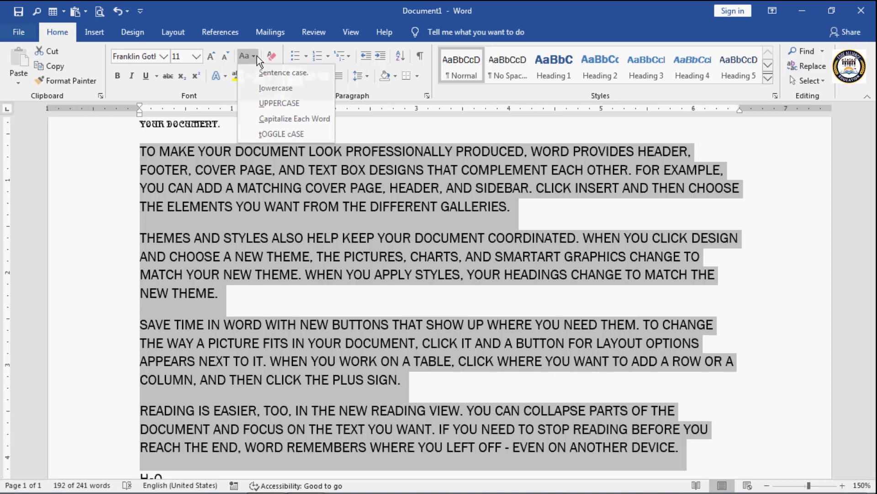
click(283, 119)
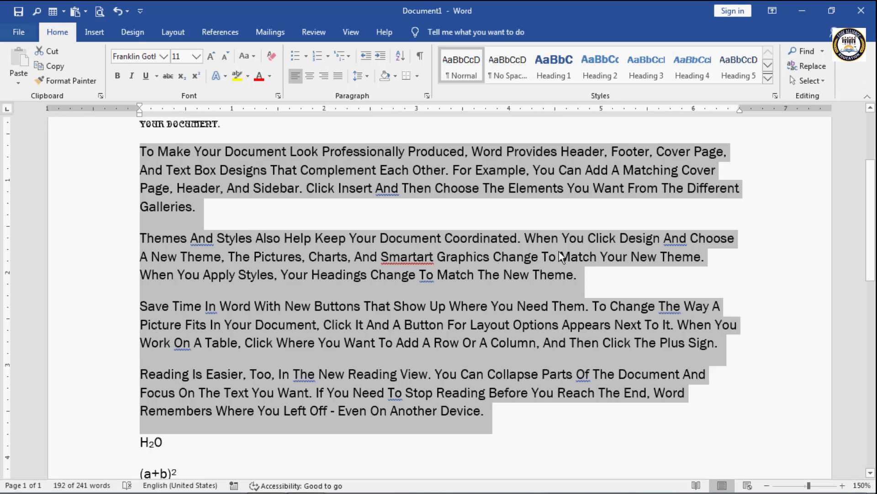
Apply tOGGLE cASE to the four selected paragraphs.
click(253, 56)
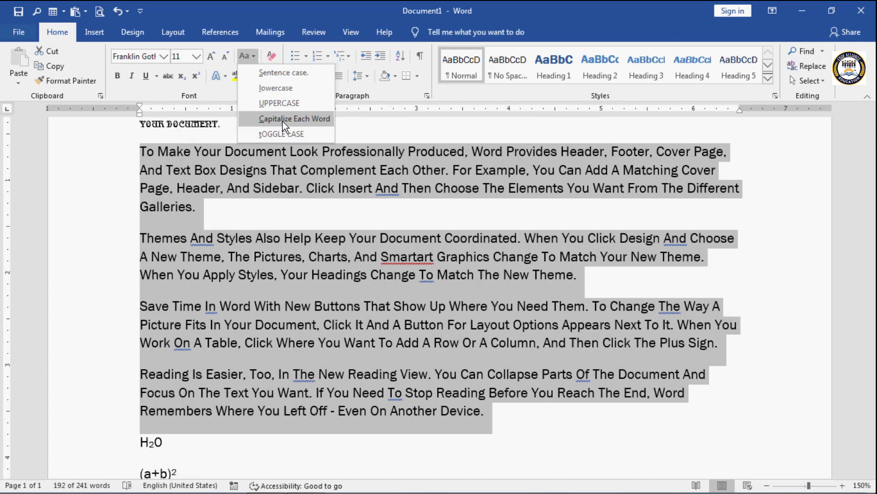
click(307, 133)
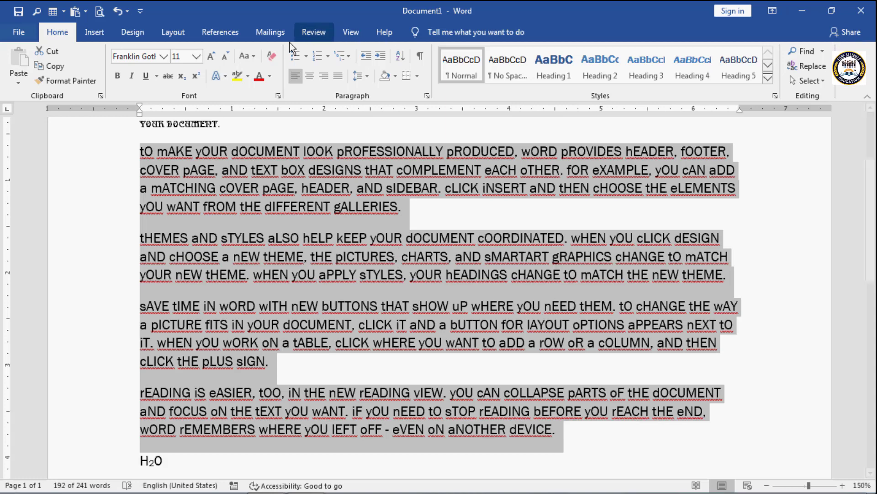
click(250, 55)
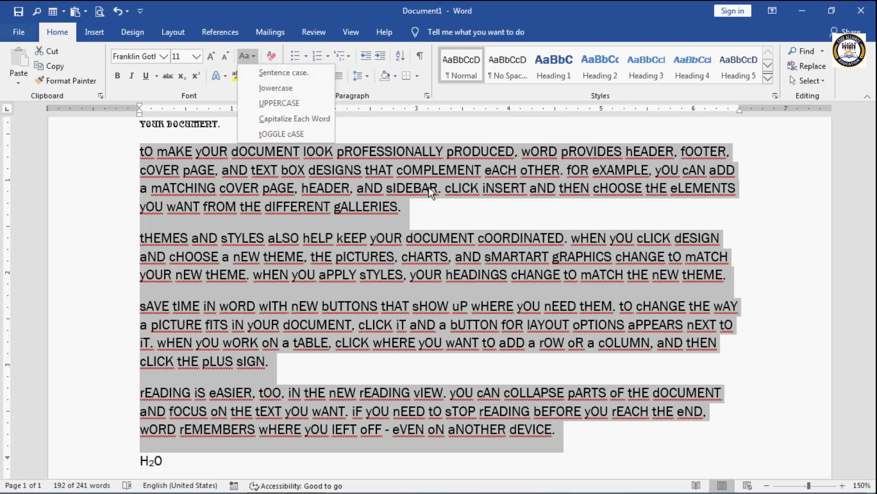
key(Escape)
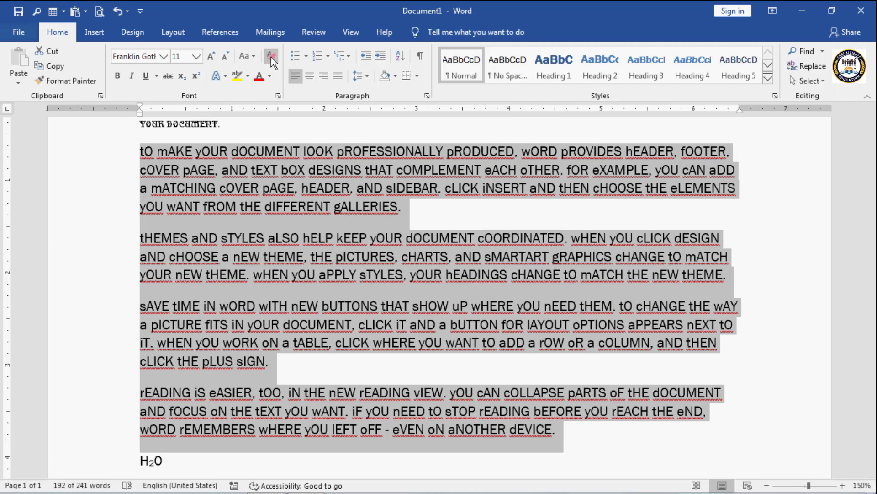
Change the four selected paragraphs to Sentence case and deselect them.
click(254, 56)
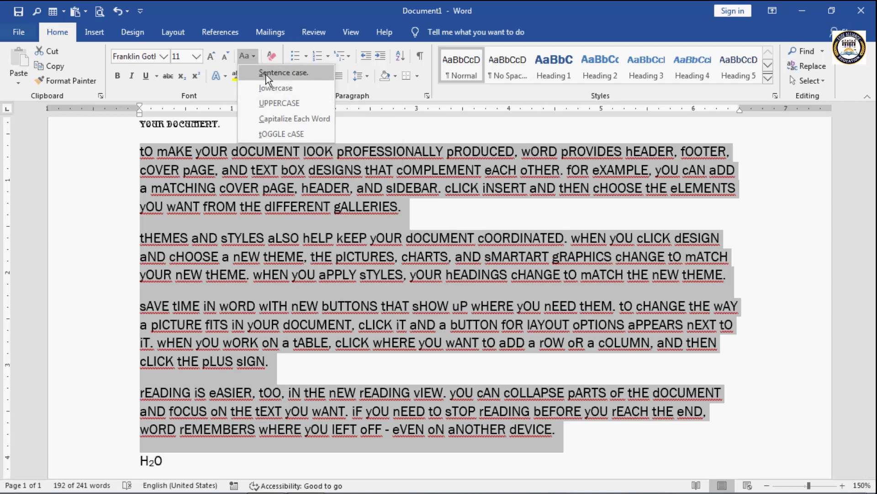
click(266, 75)
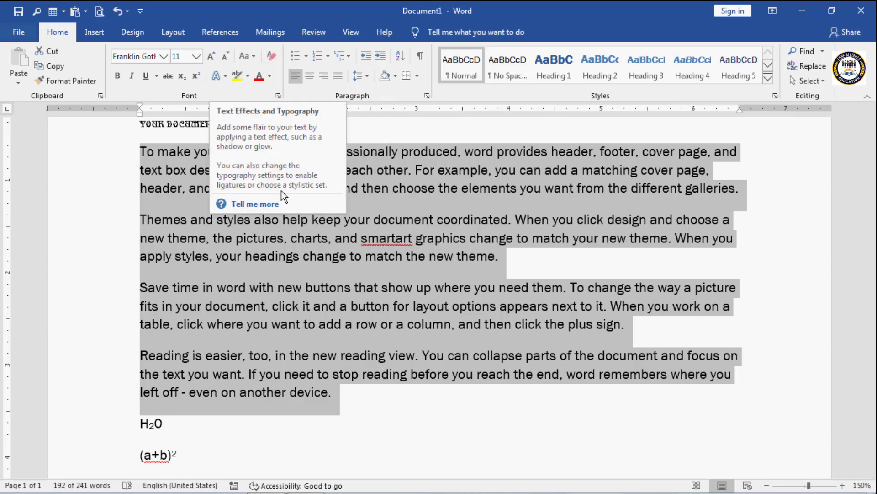
click(401, 416)
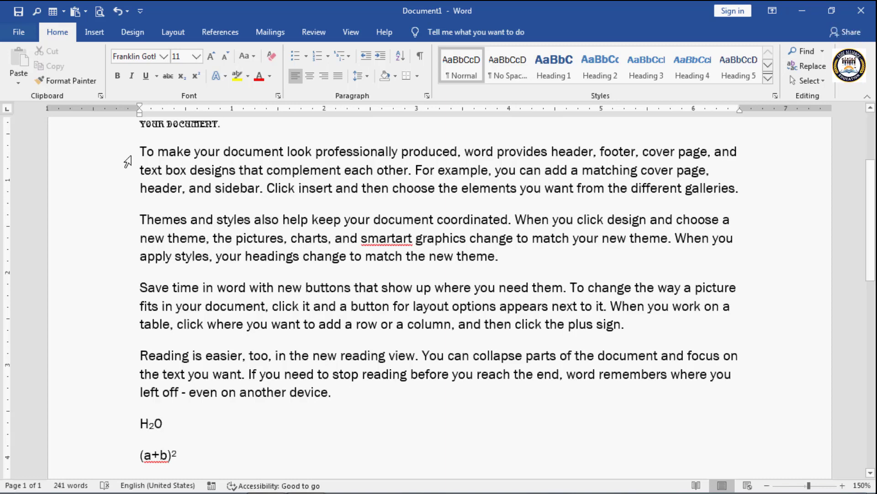
Apply the olive green text effect preset to the "To make your document" and "Themes and styles" paragraphs and deselect them.
drag(140, 151, 552, 254)
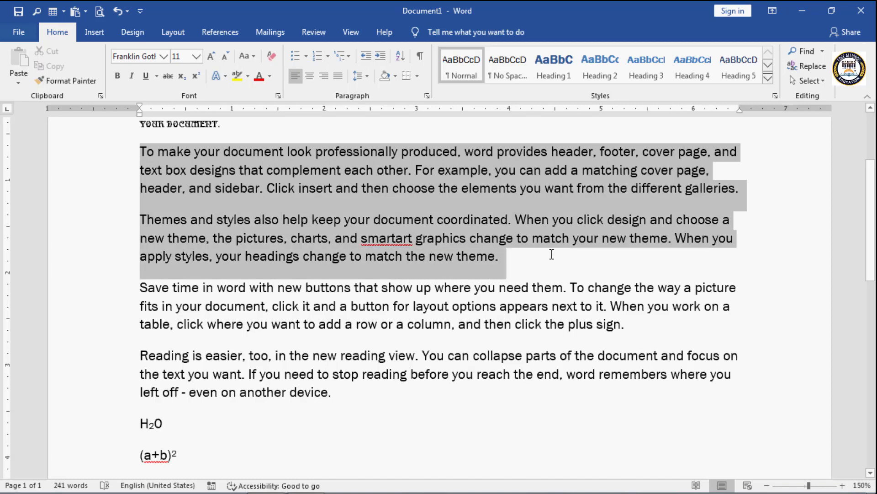
click(226, 77)
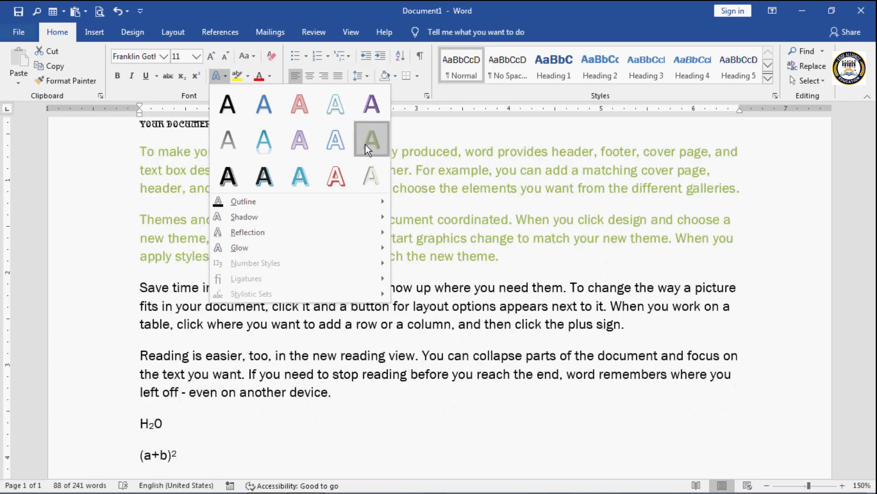
click(365, 145)
click(434, 325)
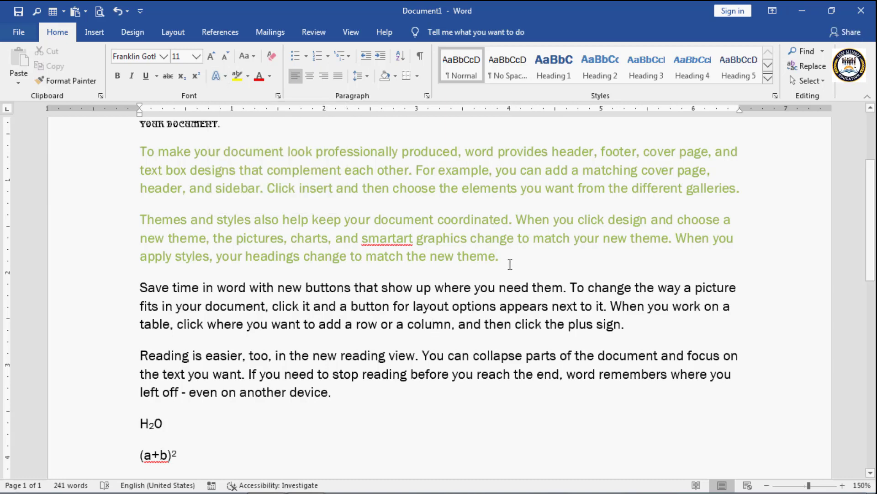
Give the two green paragraphs a text outline in the standard yellow colour.
drag(141, 150, 556, 263)
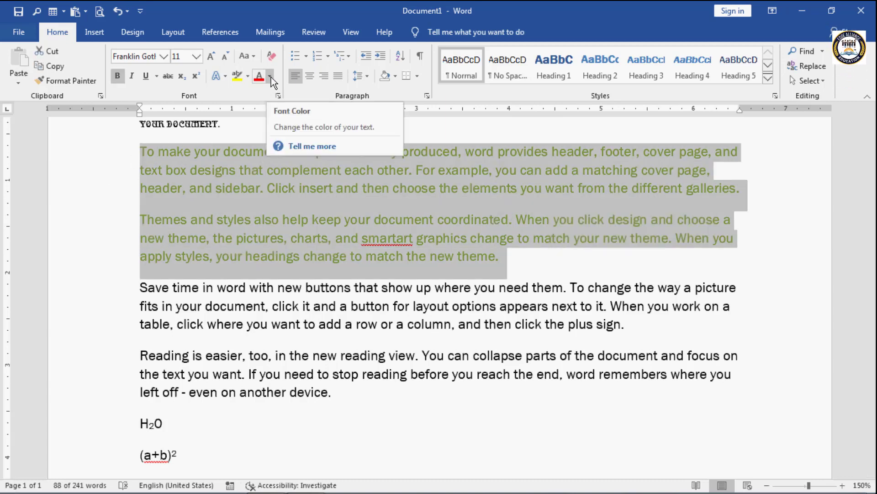
click(225, 76)
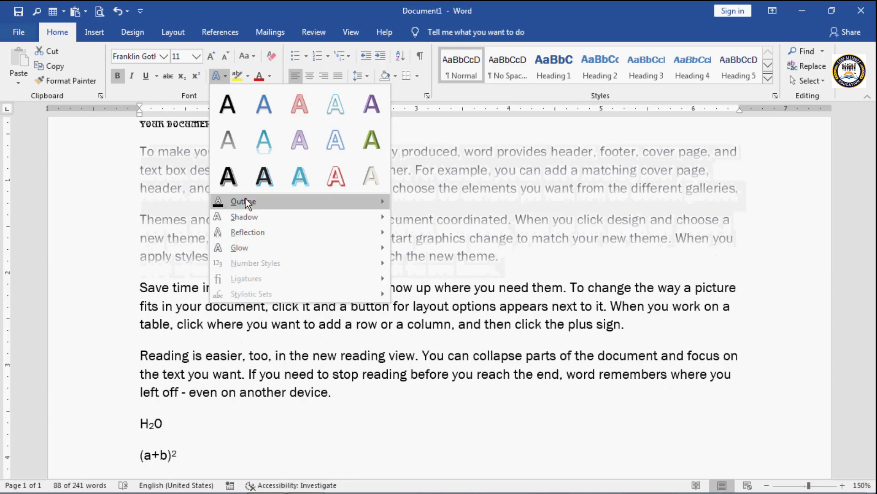
mouse_move(247, 202)
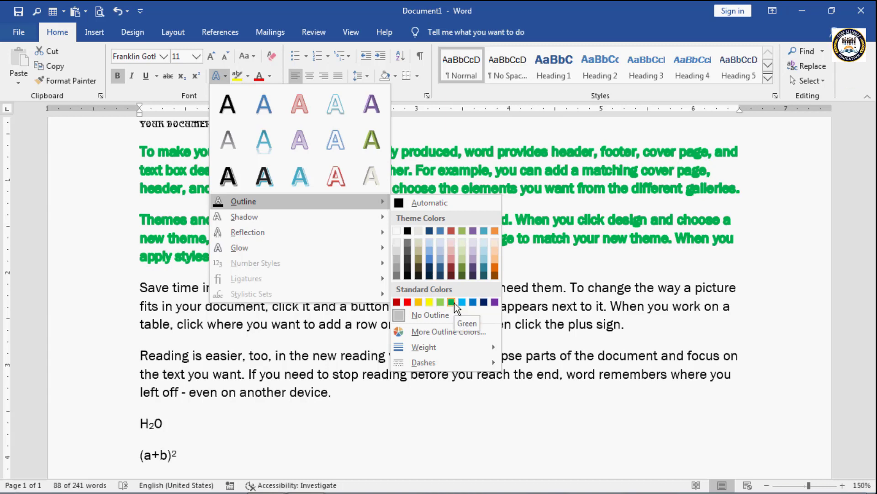
click(429, 302)
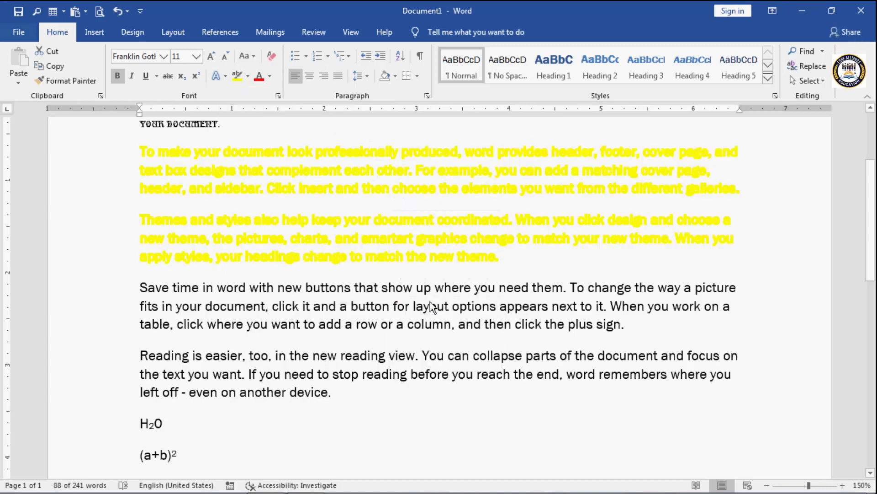
Set the weight of the yellow text outline on the two selected paragraphs to ¼ pt.
click(225, 76)
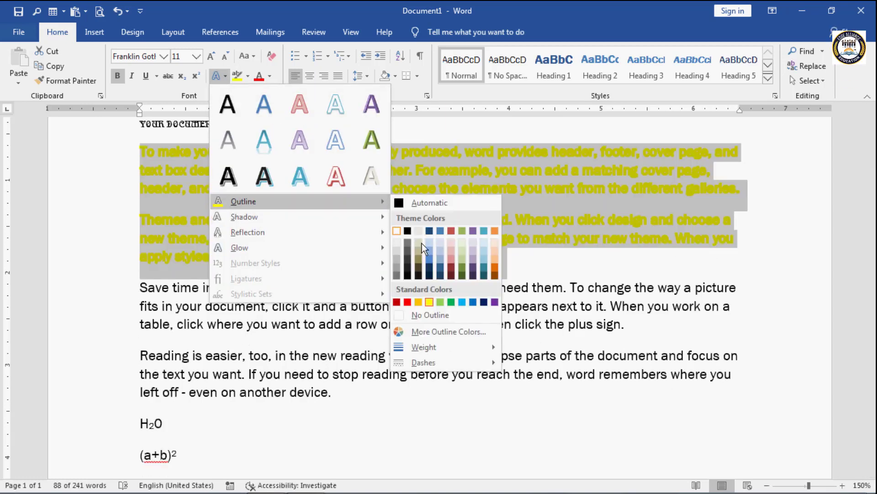
mouse_move(432, 347)
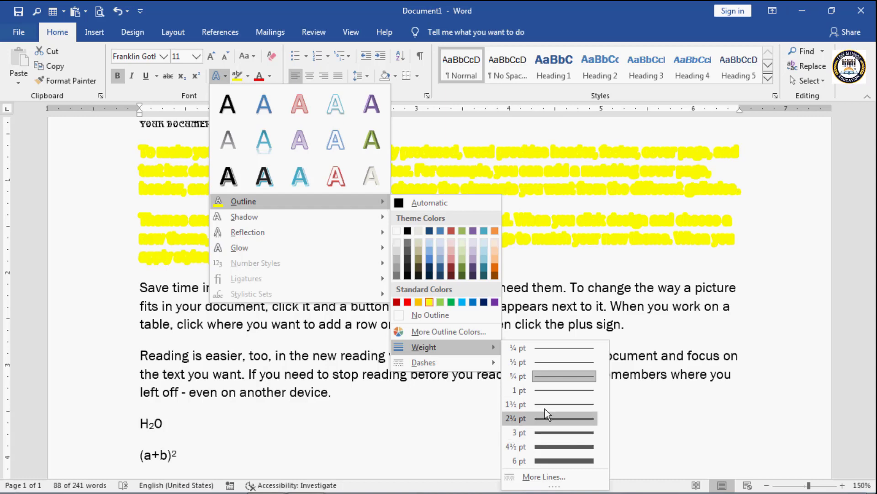
click(541, 349)
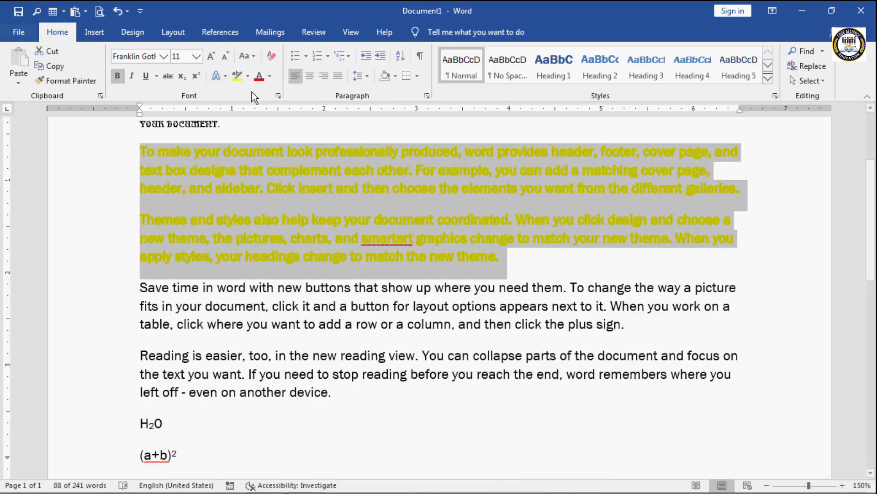
Change the yellow outline's dash style to square dots on the two selected paragraphs and deselect them.
click(227, 77)
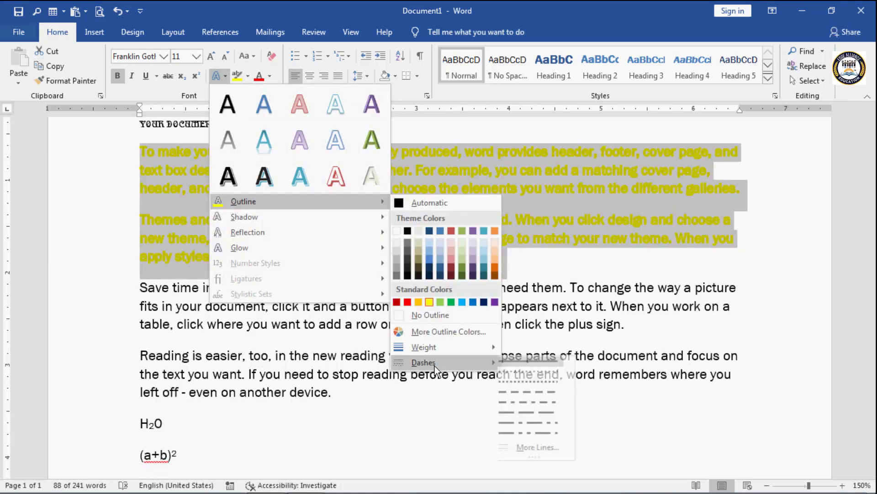
mouse_move(436, 363)
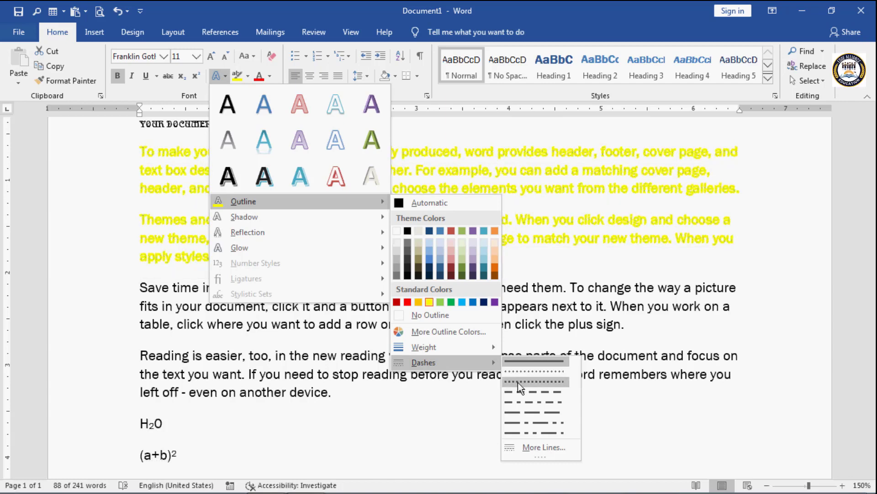
click(518, 381)
click(516, 381)
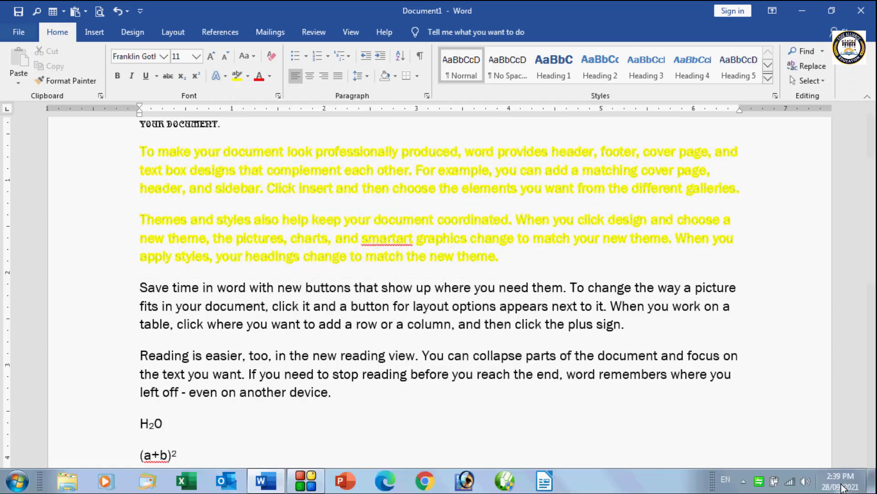
Apply the first Outer shadow preset to the "To make your document" and "Themes and styles" paragraphs and deselect them.
click(842, 485)
click(842, 486)
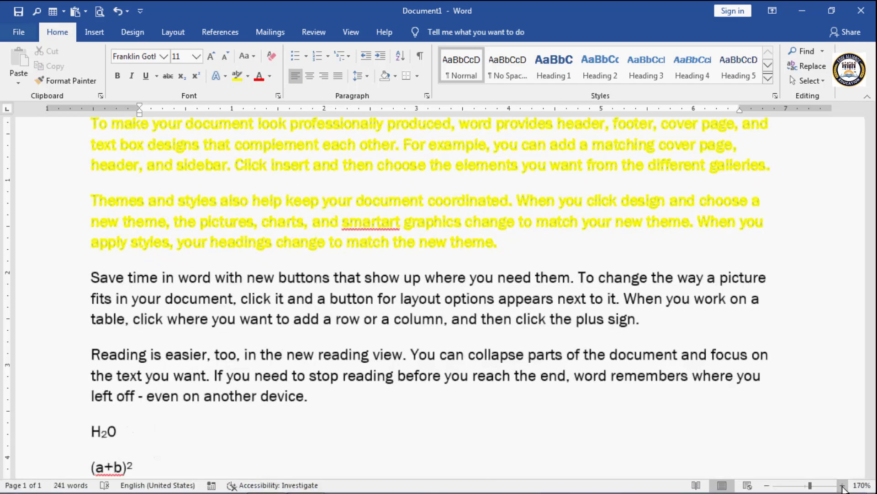
click(842, 485)
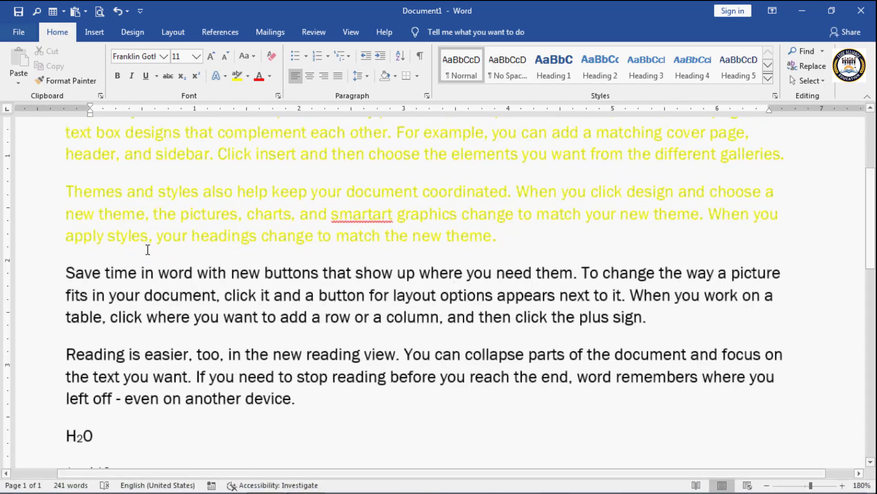
scroll(137, 228, up, 1)
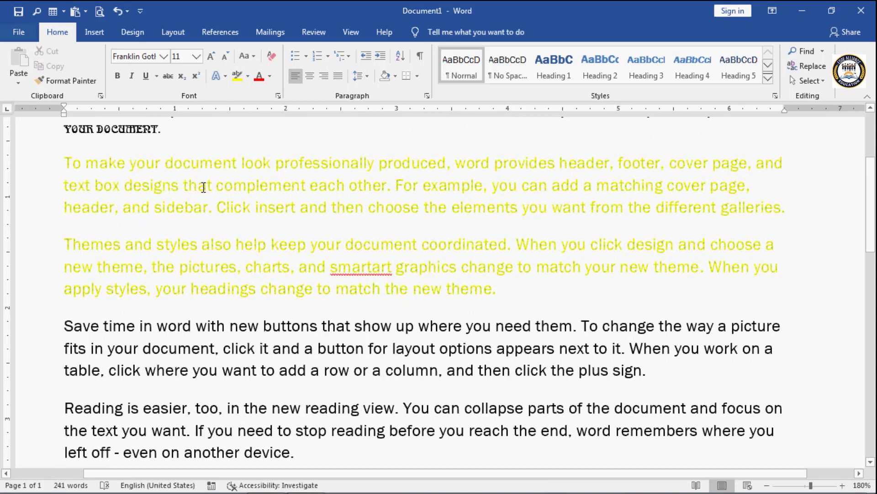
drag(64, 159, 503, 292)
click(226, 76)
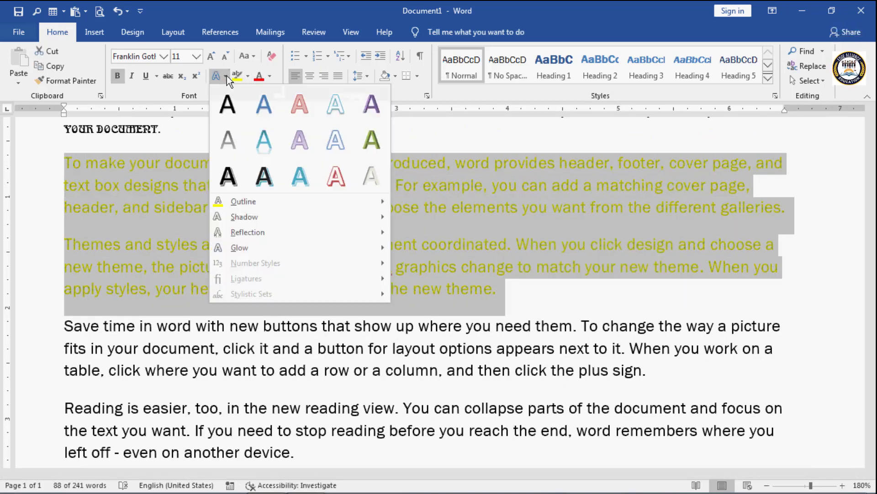
mouse_move(264, 218)
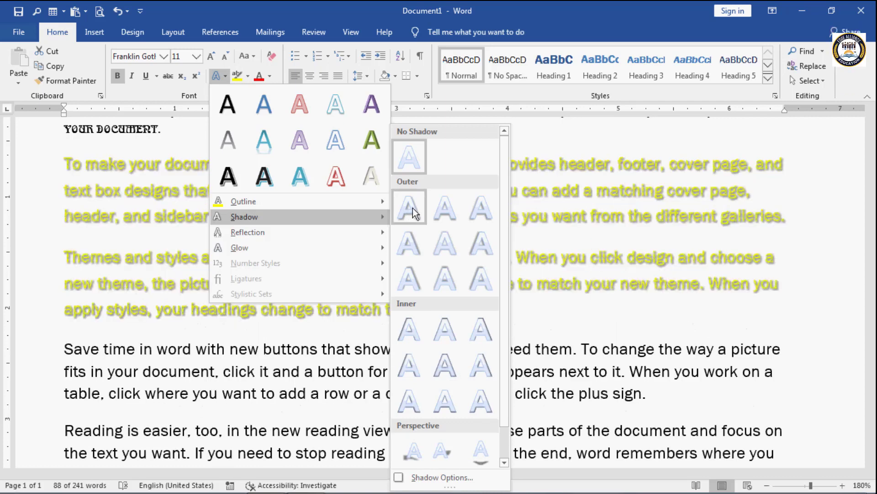
click(413, 207)
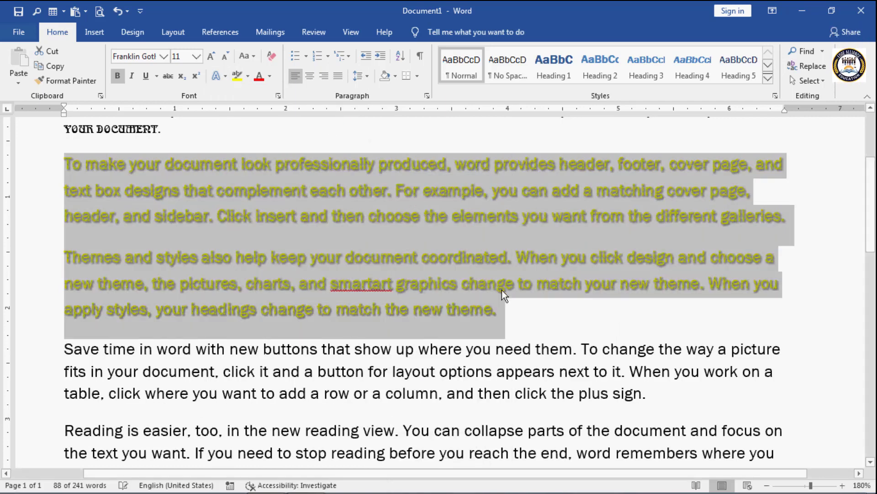
click(541, 307)
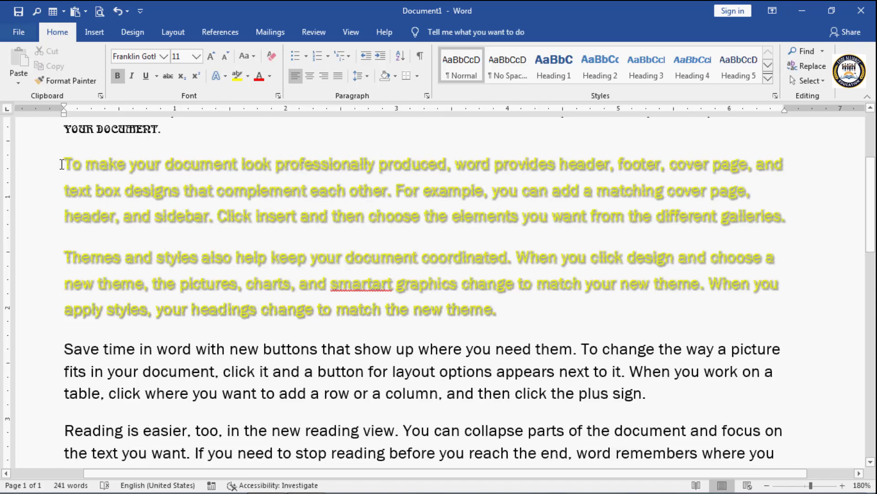
Open the detailed shadow options for the two yellow paragraphs and switch to the second Outer preset, with a 90° angle.
drag(62, 164, 464, 313)
drag(521, 326, 521, 324)
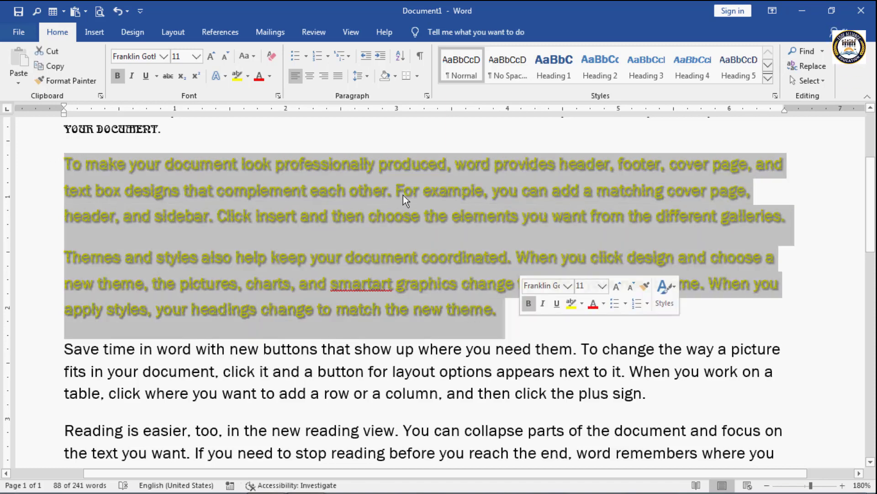
click(226, 76)
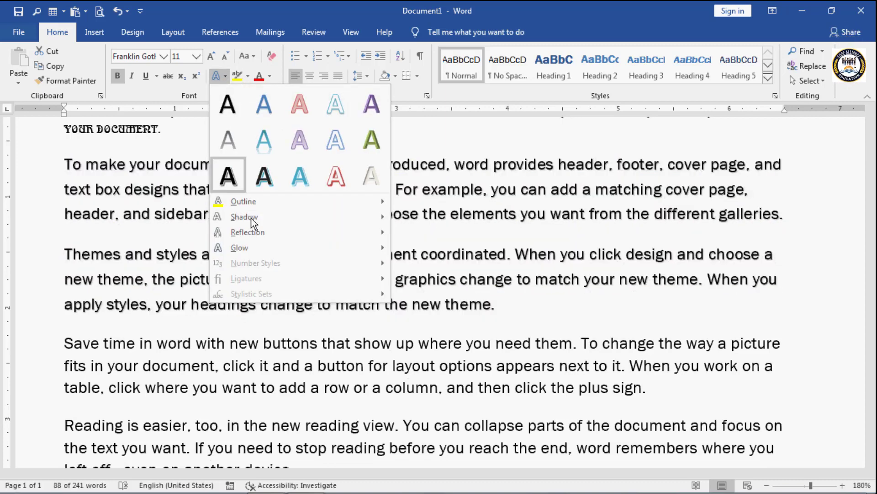
mouse_move(253, 218)
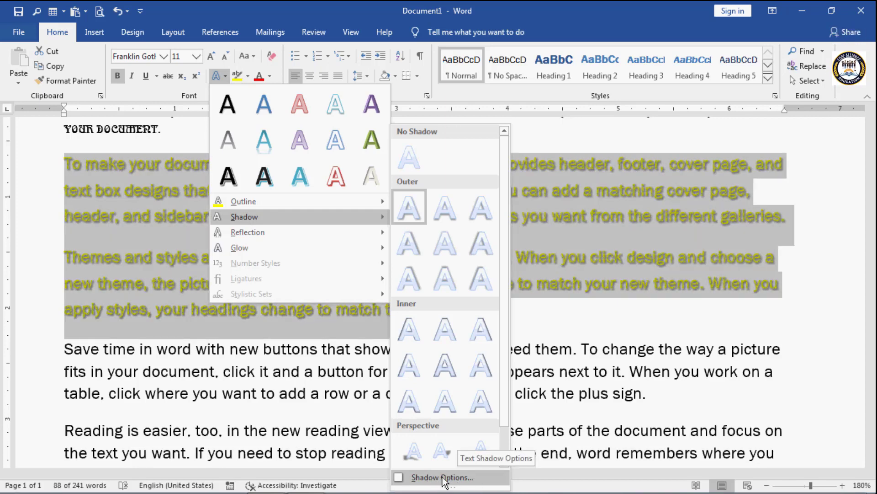
click(442, 478)
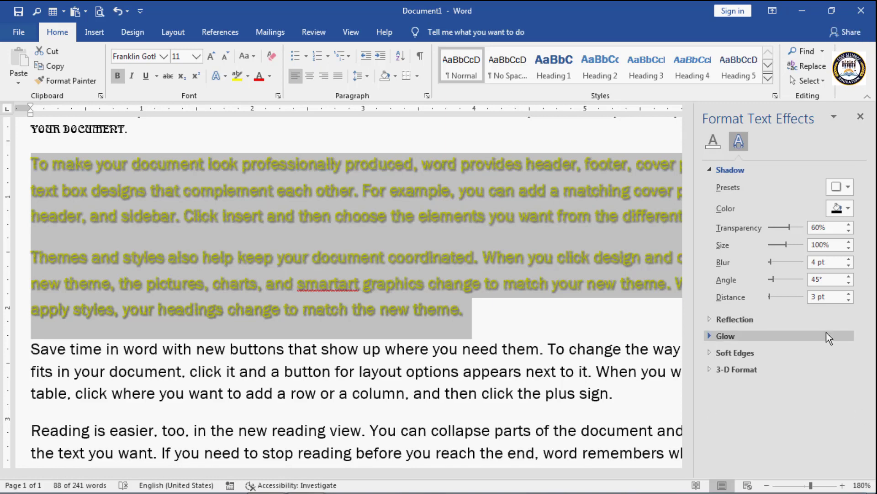
click(848, 186)
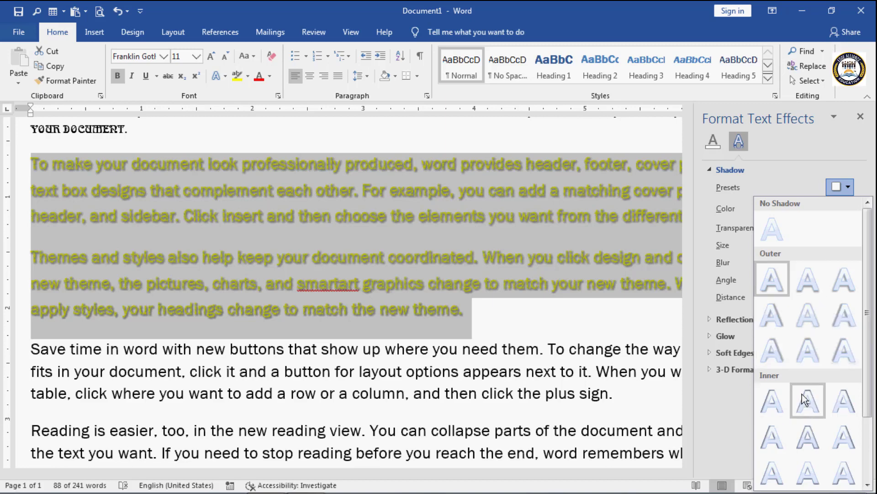
click(804, 284)
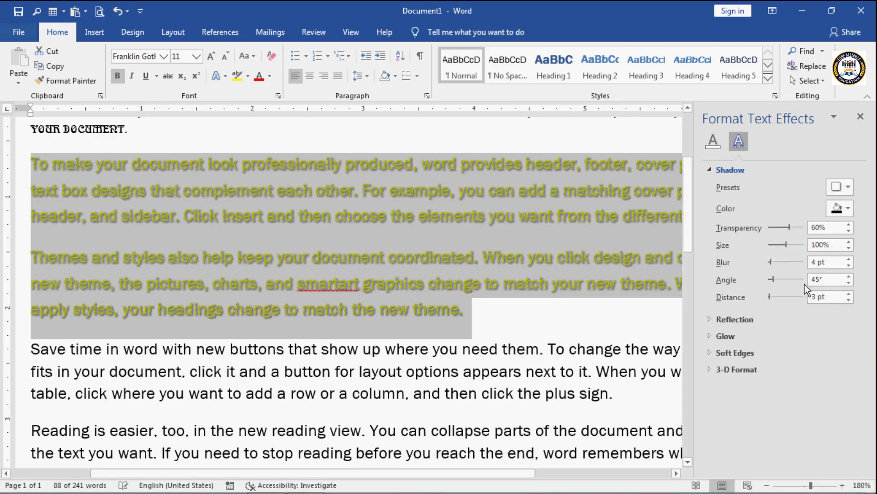
click(805, 285)
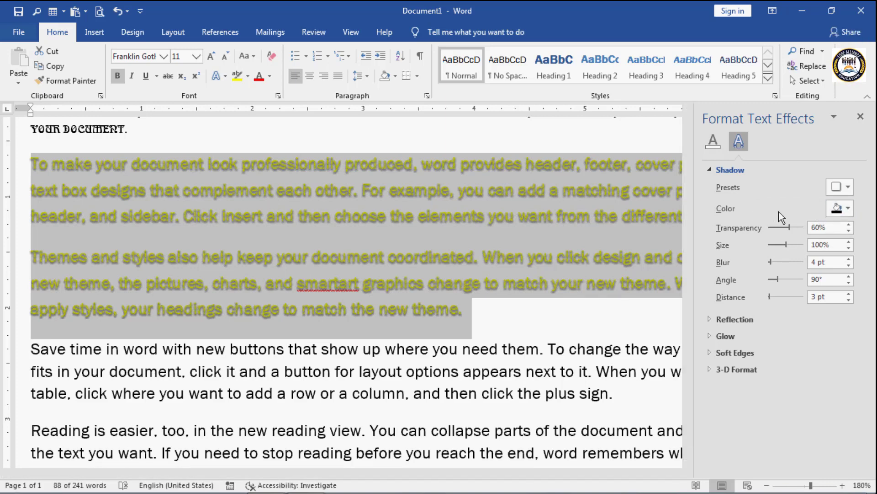
Colour the shadow of the two paragraphs standard red and reduce its transparency to 14%.
click(848, 210)
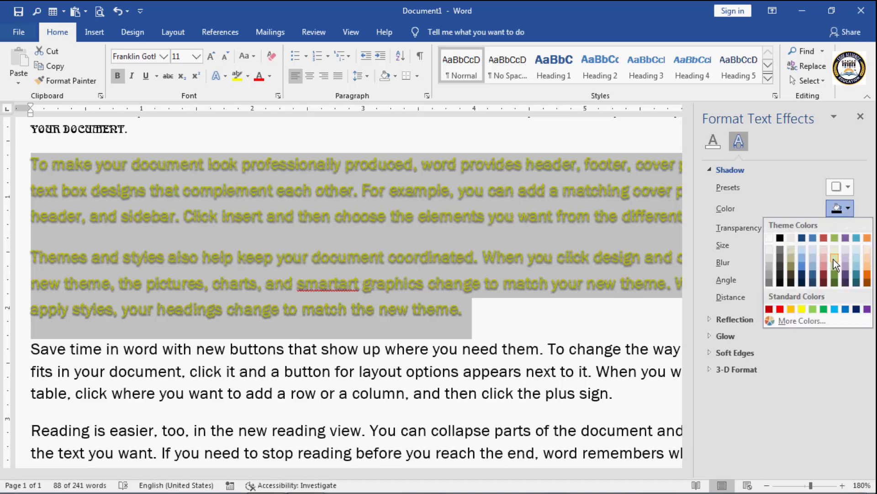
click(780, 309)
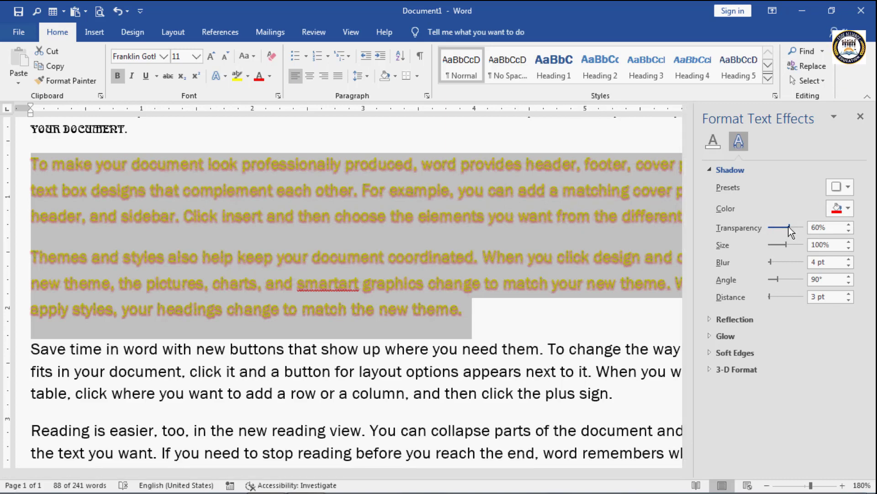
drag(789, 227, 771, 230)
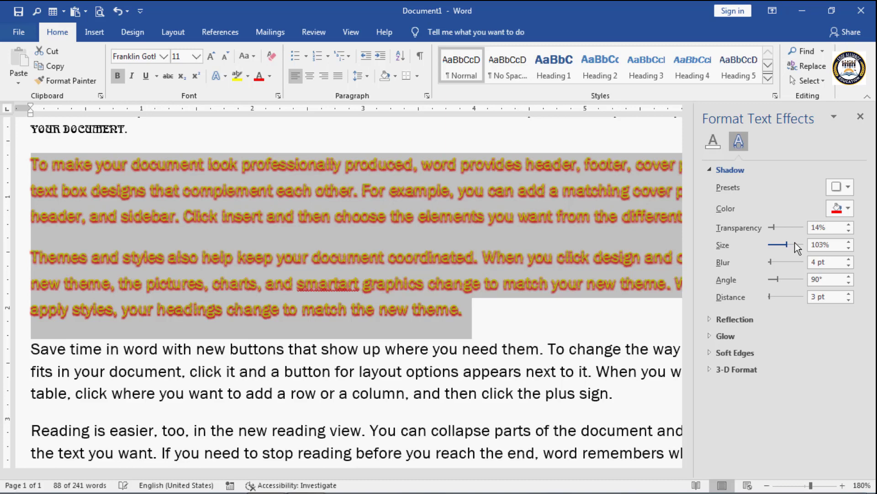
Try larger and smaller sizes for the red text shadow, ending at 125%.
drag(796, 242, 794, 243)
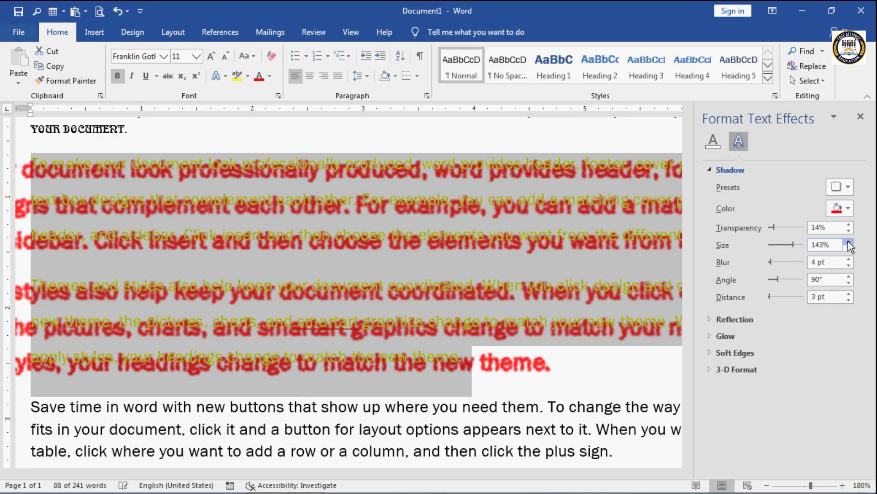
click(848, 241)
click(848, 241)
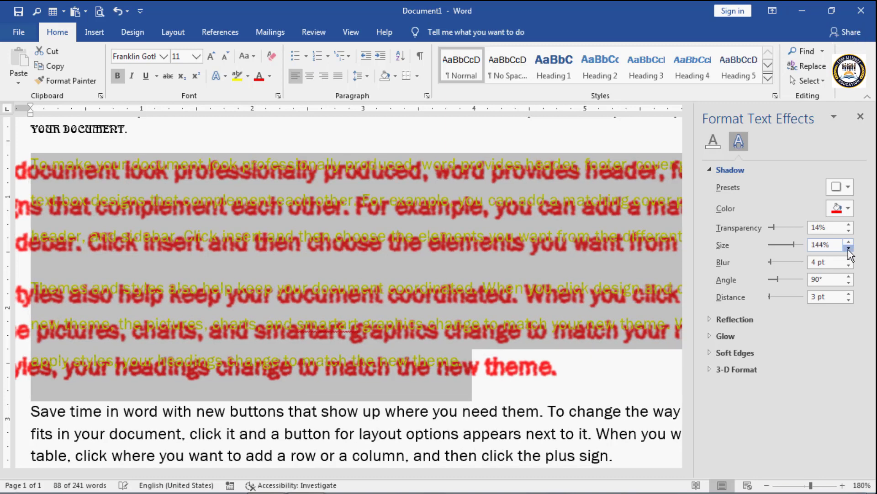
click(849, 248)
click(848, 248)
click(848, 248)
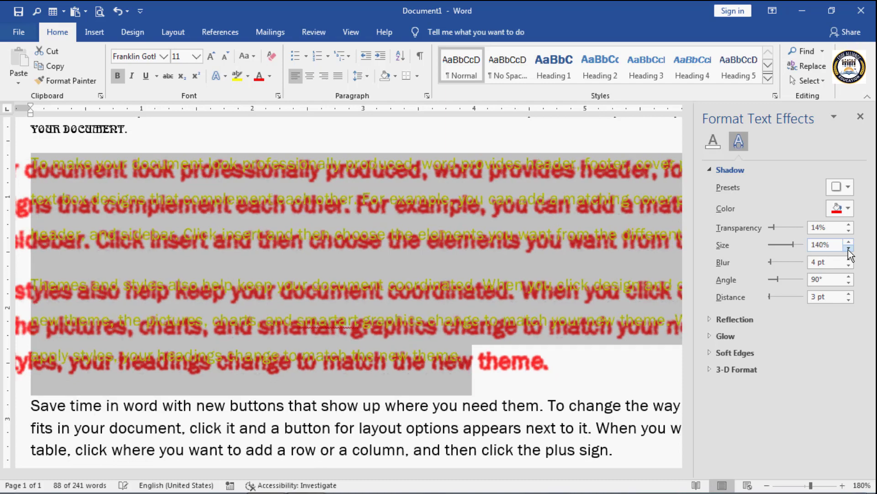
click(848, 248)
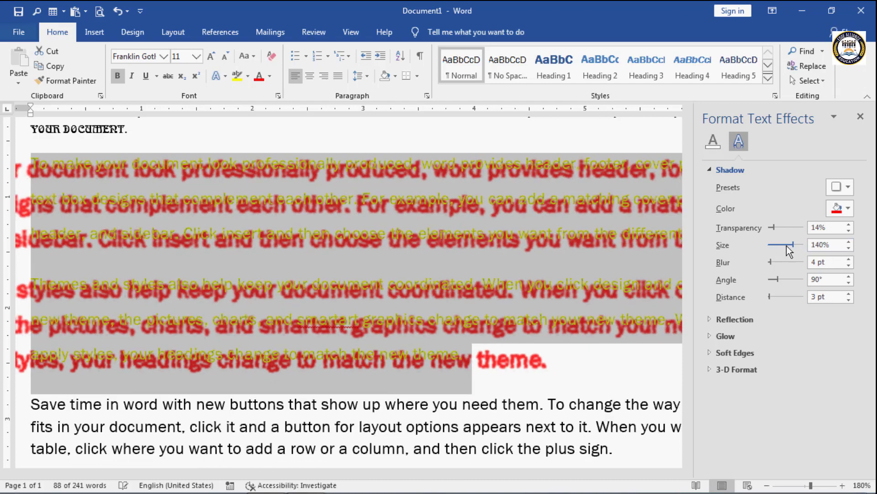
drag(797, 247, 790, 245)
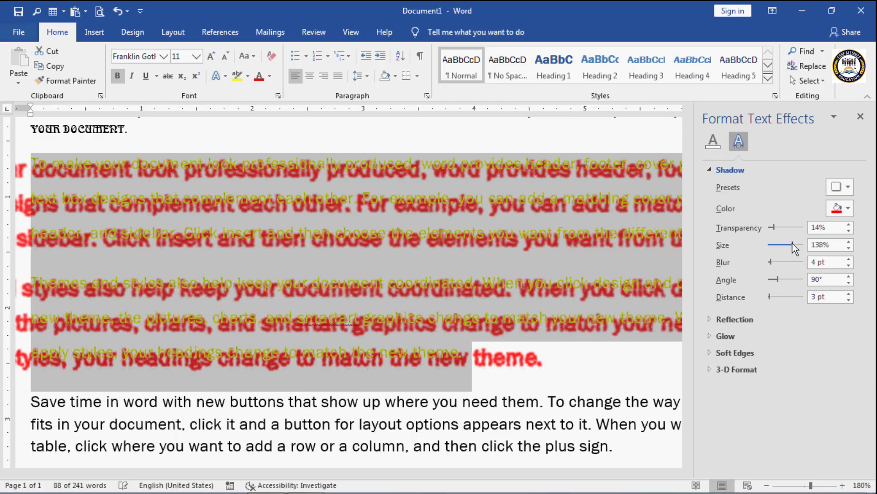
drag(790, 244, 782, 245)
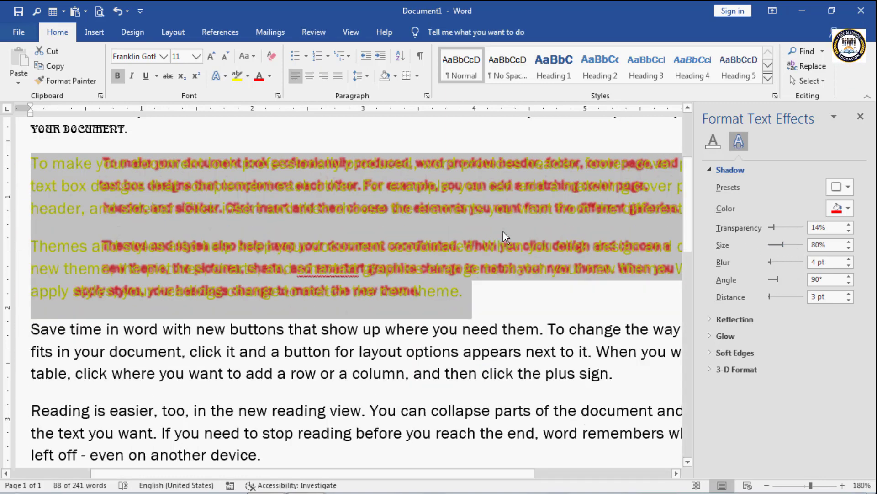
drag(783, 243, 791, 244)
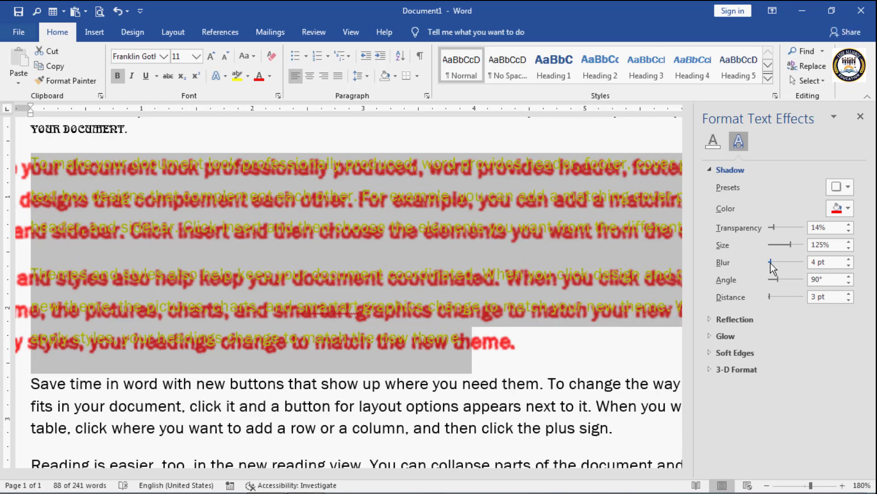
Raise and lower the blur of the red text shadow, ending at 6 pt.
click(849, 259)
click(849, 259)
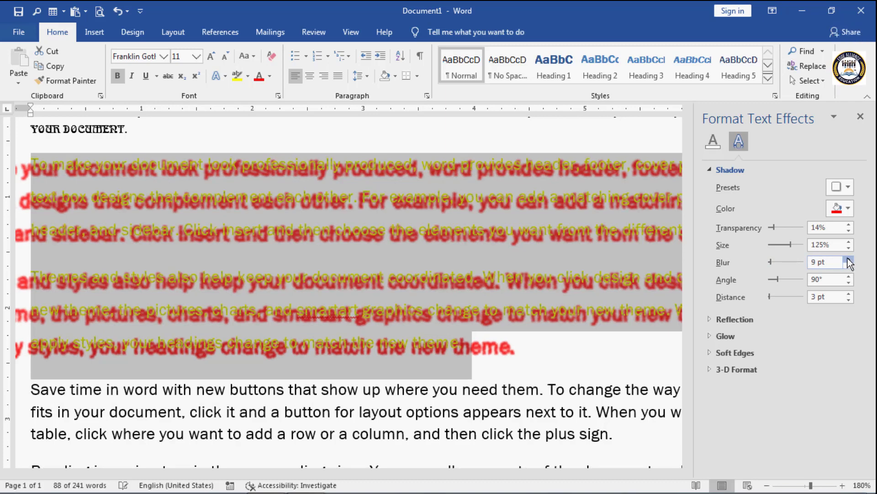
click(848, 259)
click(849, 259)
click(849, 259)
click(848, 259)
click(849, 259)
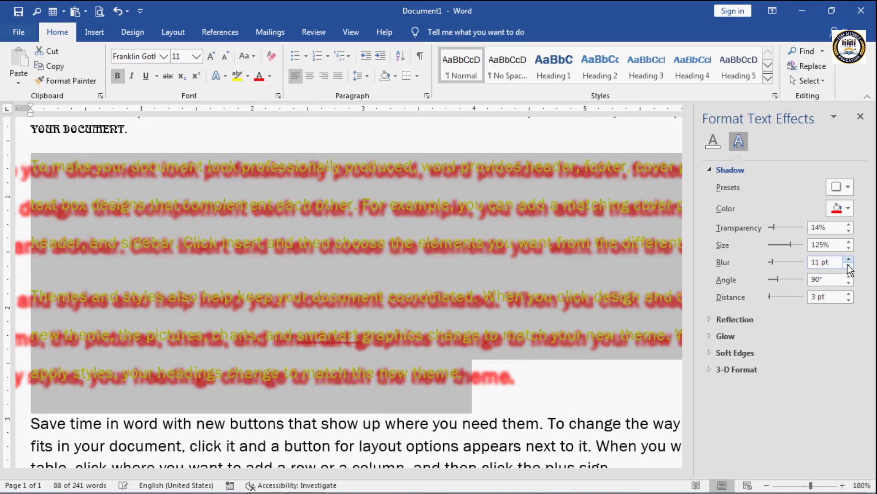
click(849, 266)
click(848, 266)
click(849, 266)
click(848, 265)
click(849, 266)
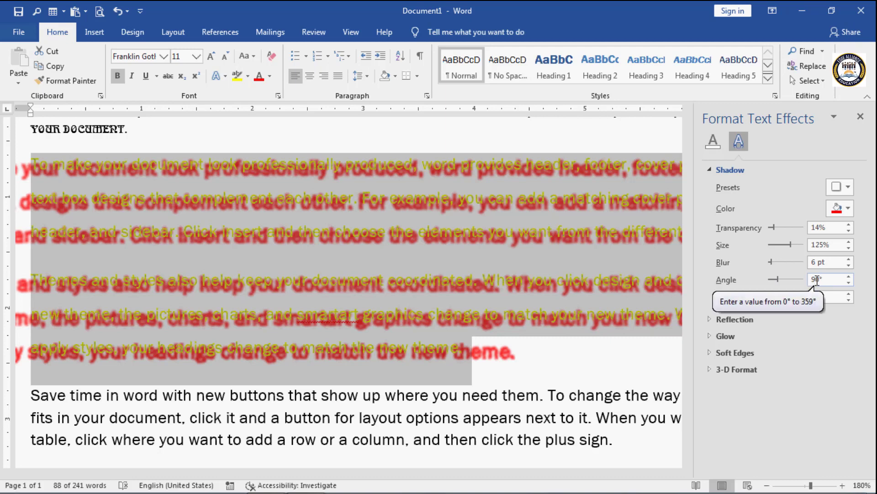
Increase the angle of the red text shadow to 140°.
click(849, 276)
click(849, 276)
click(849, 276)
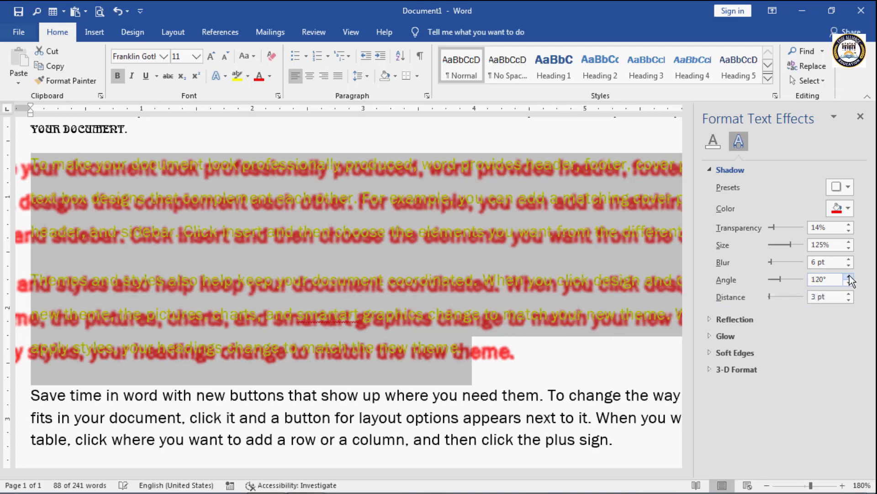
click(849, 276)
click(849, 276)
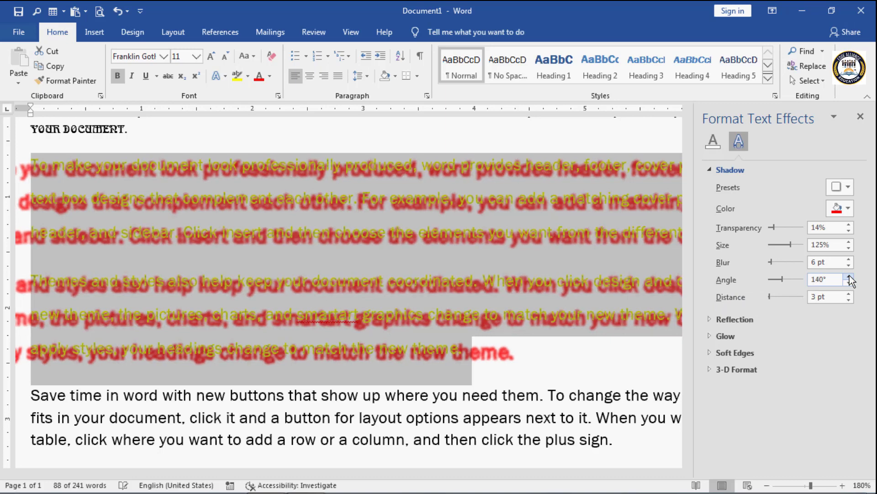
Try a wider and narrower angle for the red text shadow, going up to 150° and ending at 90°.
click(849, 277)
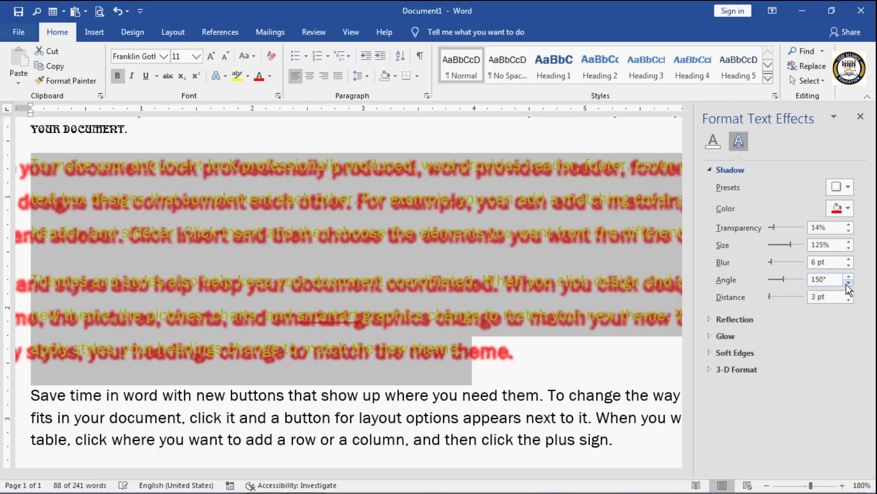
click(848, 282)
click(848, 283)
click(848, 283)
click(848, 282)
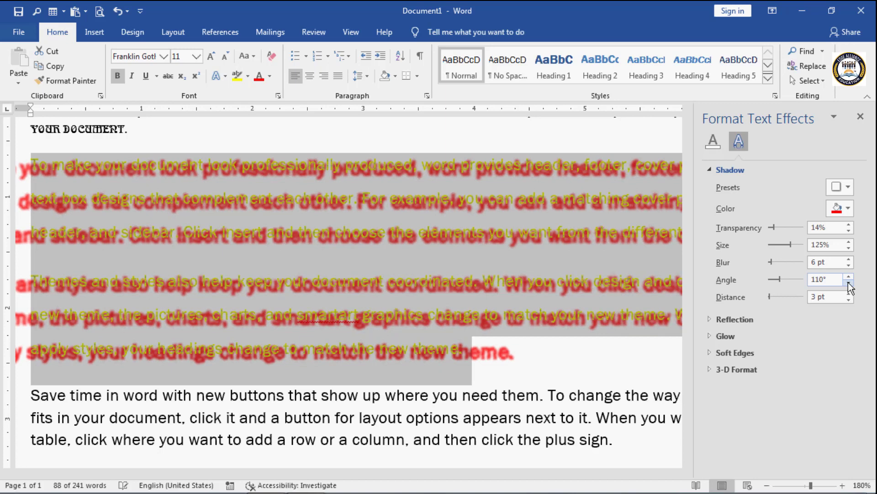
click(848, 282)
click(848, 282)
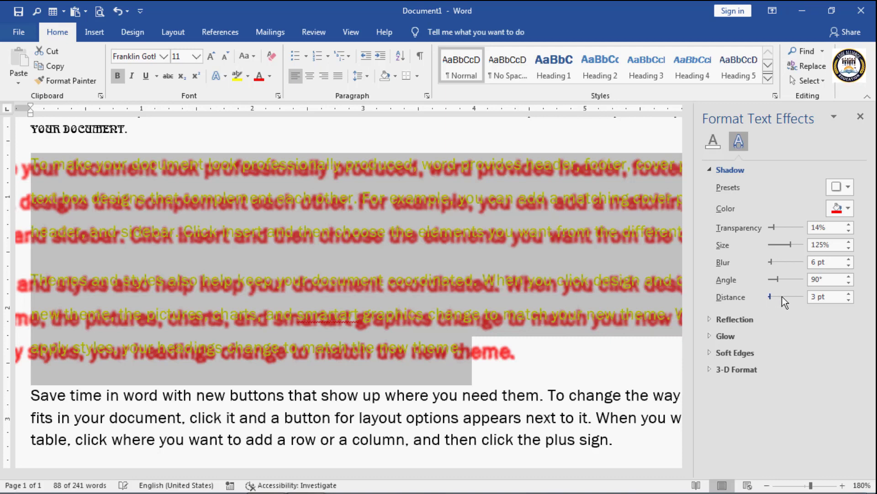
Increase the distance of the red text shadow to 61 pt and close the text effects settings.
drag(771, 296, 788, 291)
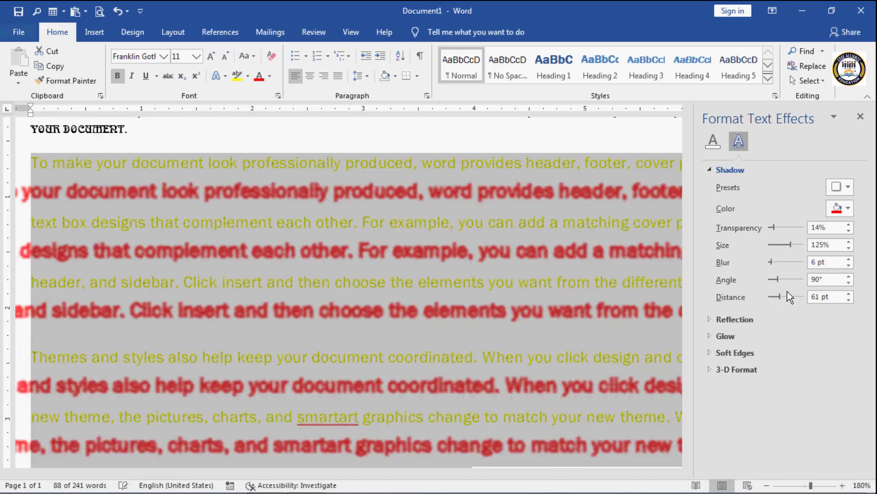
click(860, 117)
click(782, 172)
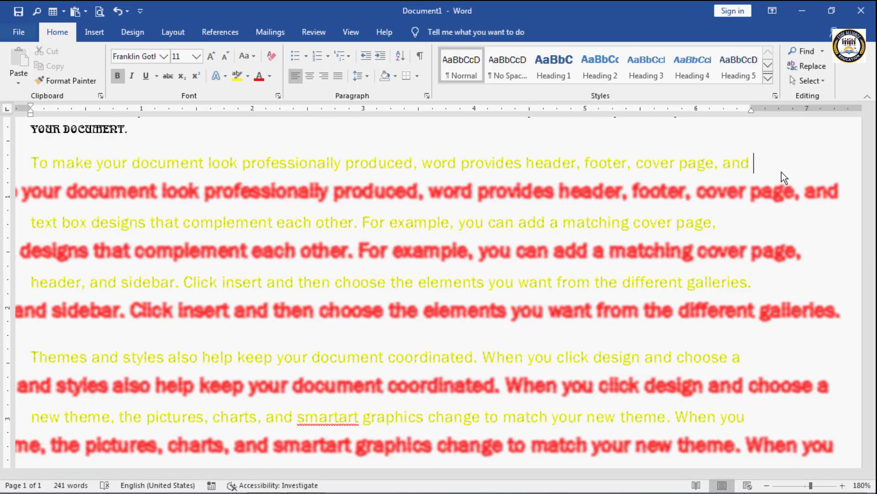
Remove the shadow from the two yellow paragraphs.
drag(32, 164, 836, 451)
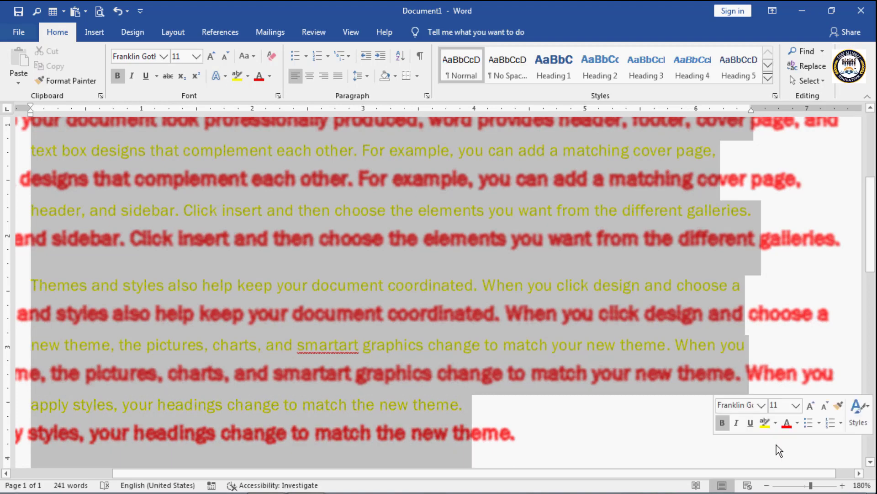
click(225, 77)
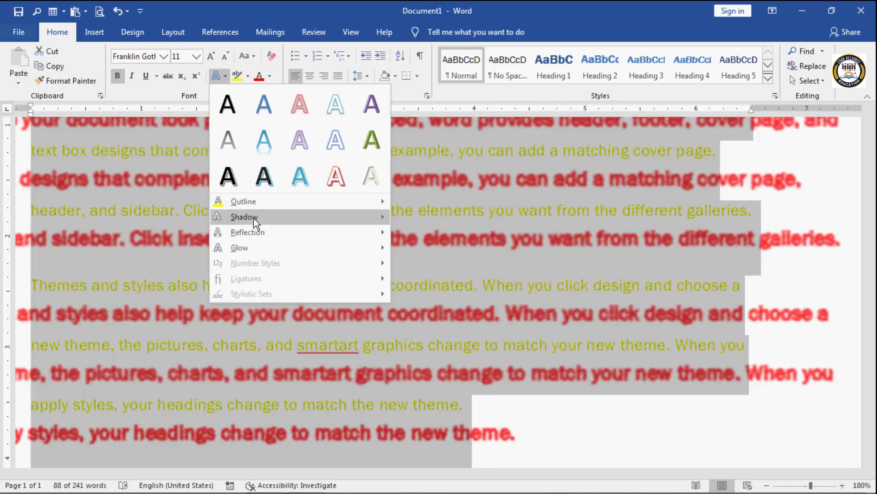
mouse_move(254, 218)
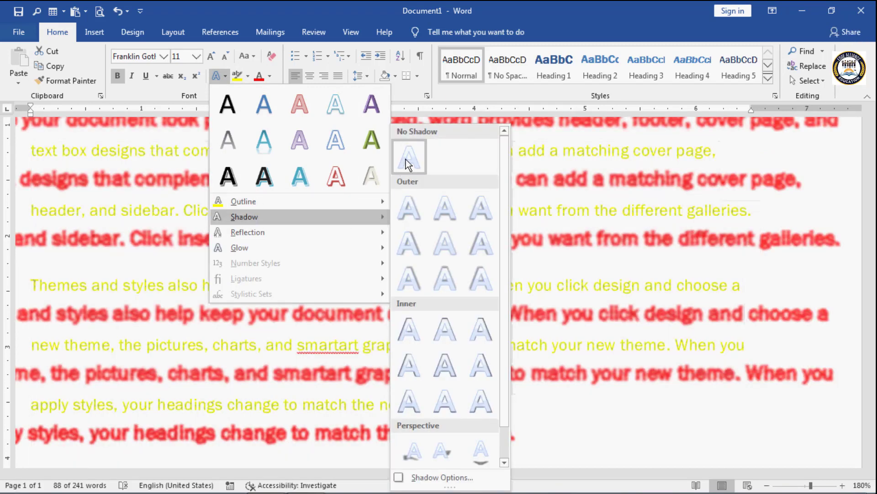
click(406, 158)
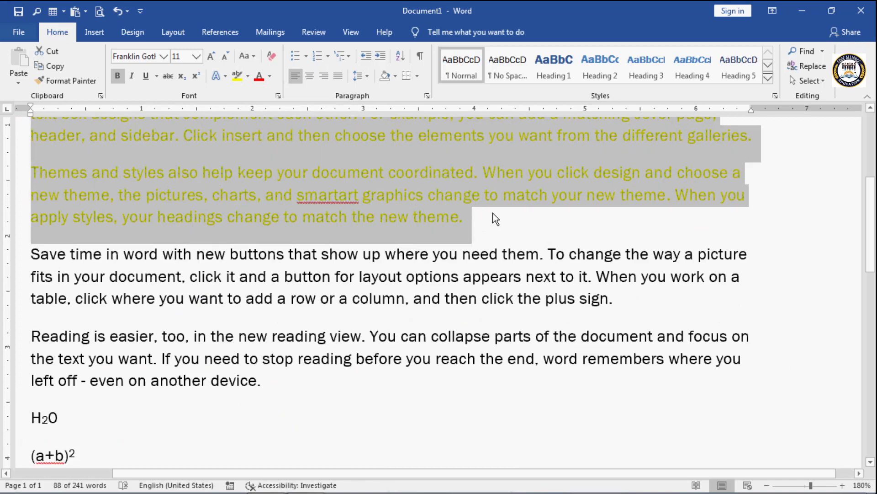
scroll(496, 218, up, 3)
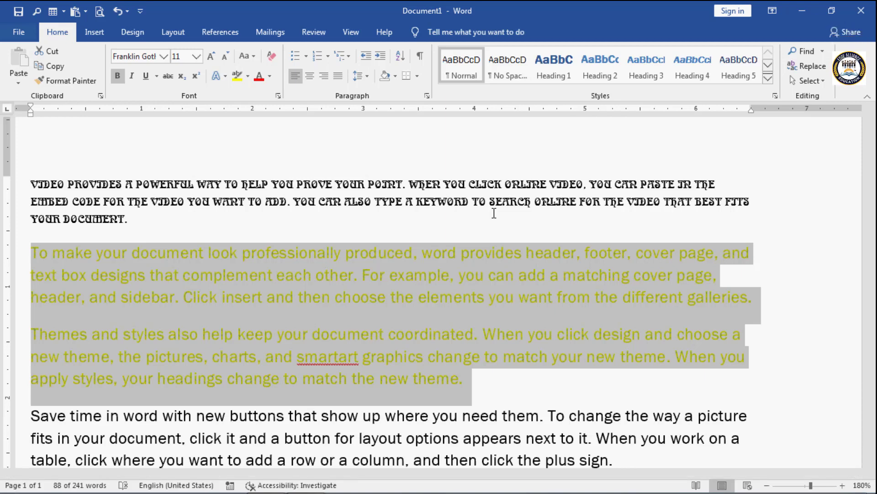
Apply the centre preset of the reflection variations to the two yellow paragraphs and deselect them.
click(226, 77)
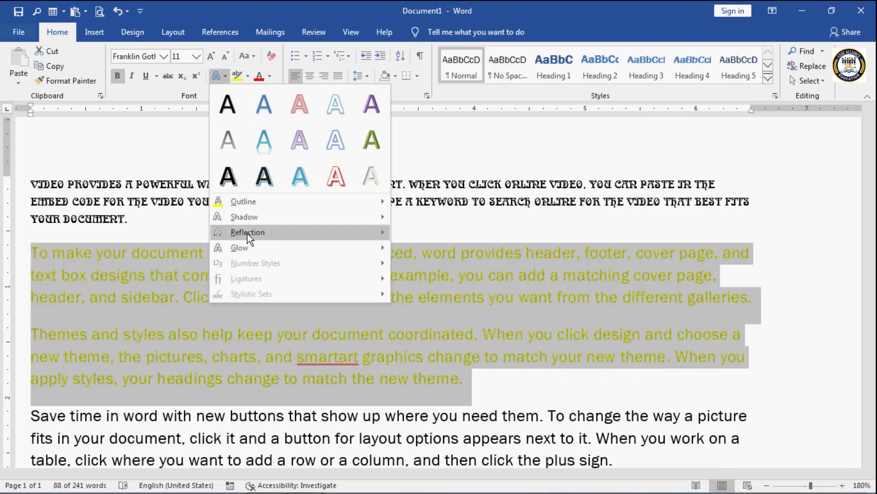
mouse_move(250, 233)
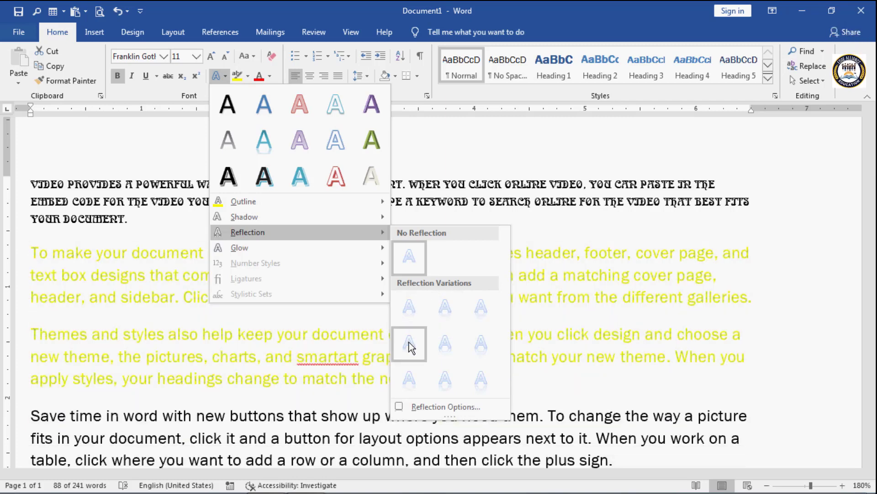
click(451, 347)
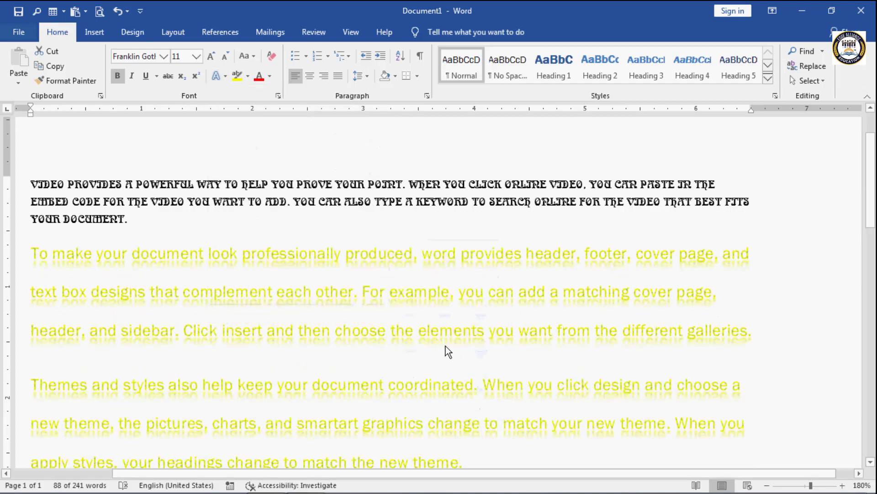
scroll(443, 335, down, 3)
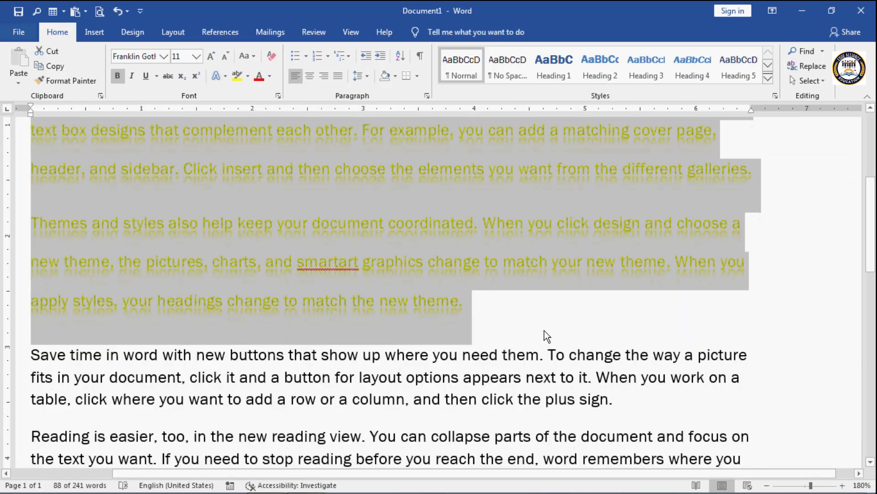
click(545, 331)
scroll(546, 329, up, 1)
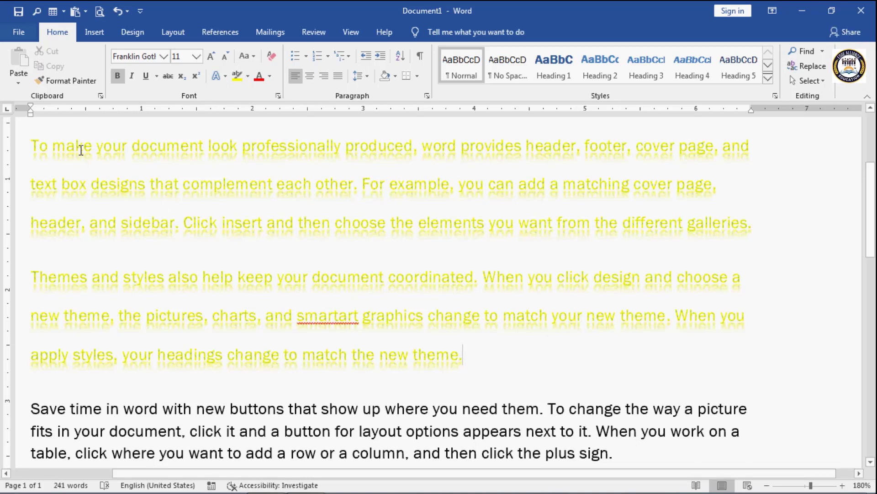
Open the detailed reflection options for the two yellow paragraphs and set the reflection's transparency to 52%.
drag(30, 145, 532, 354)
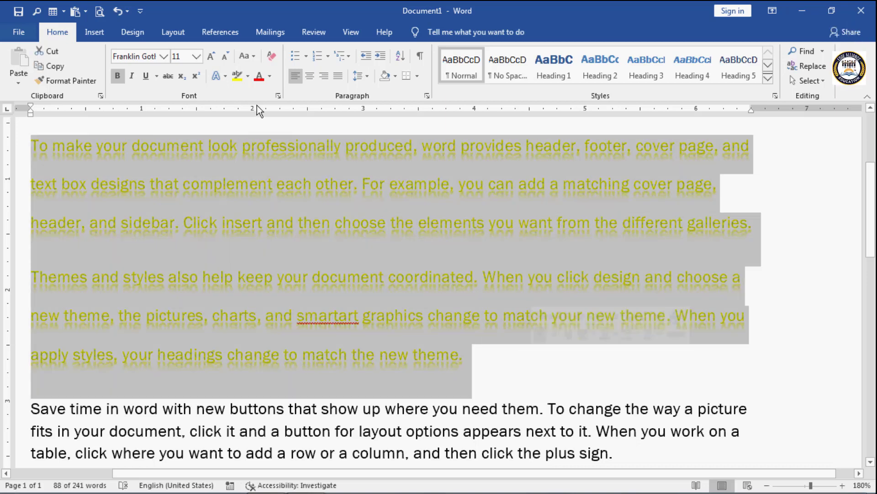
click(223, 76)
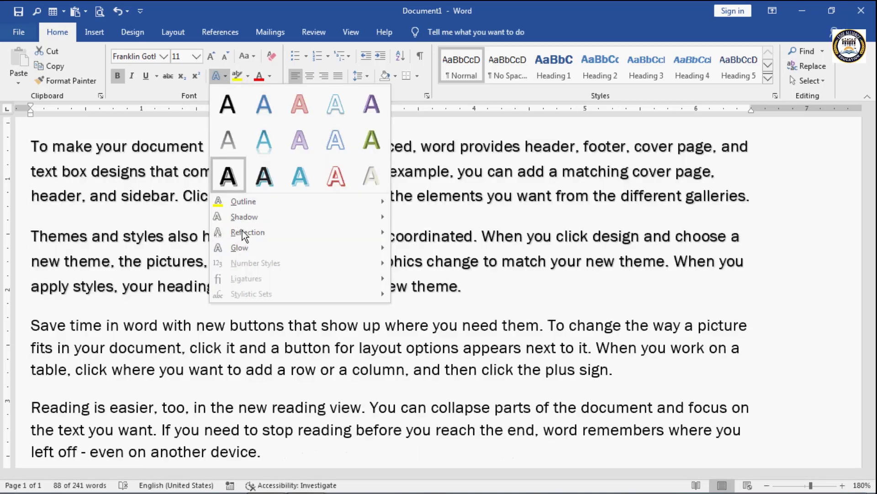
mouse_move(243, 231)
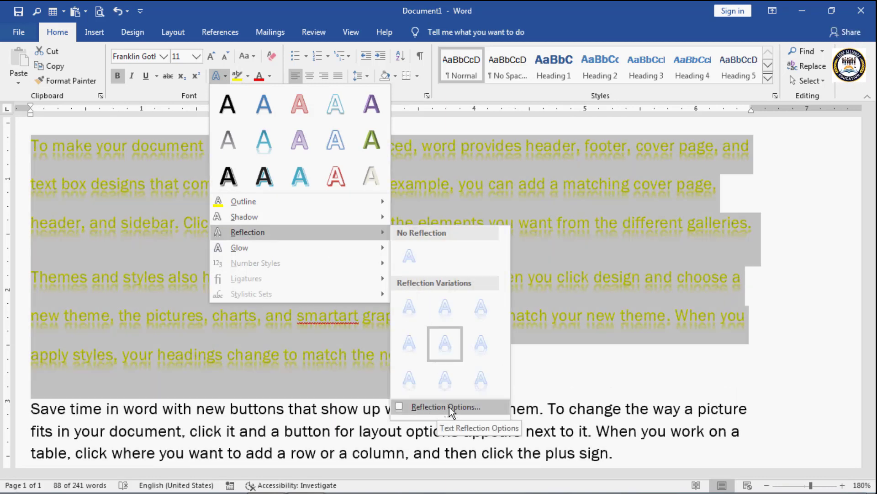
click(457, 405)
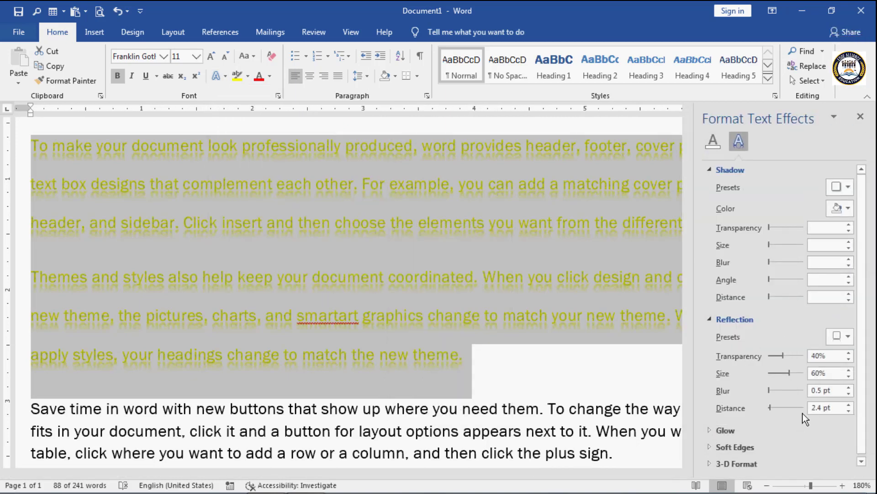
click(847, 337)
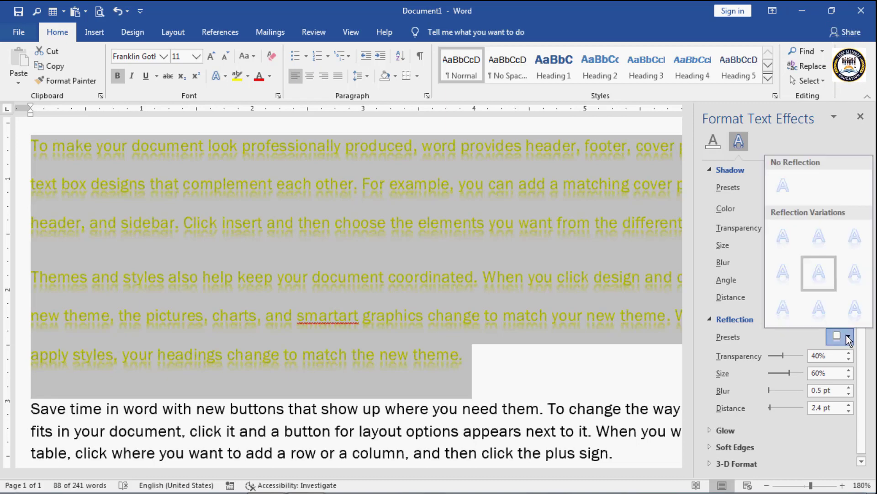
click(846, 335)
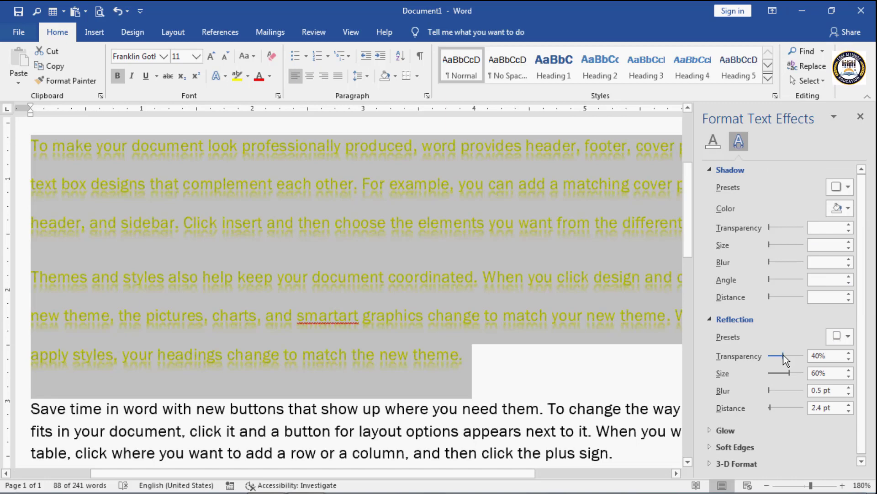
drag(784, 355, 790, 355)
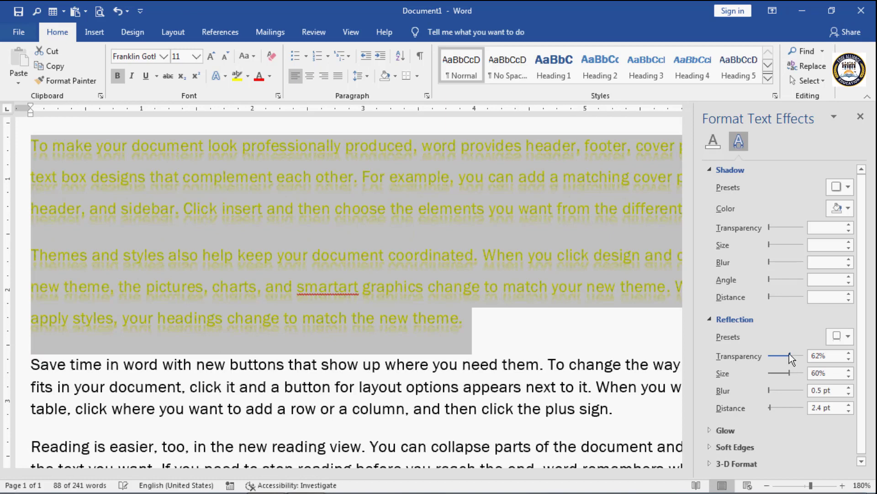
drag(789, 354, 786, 355)
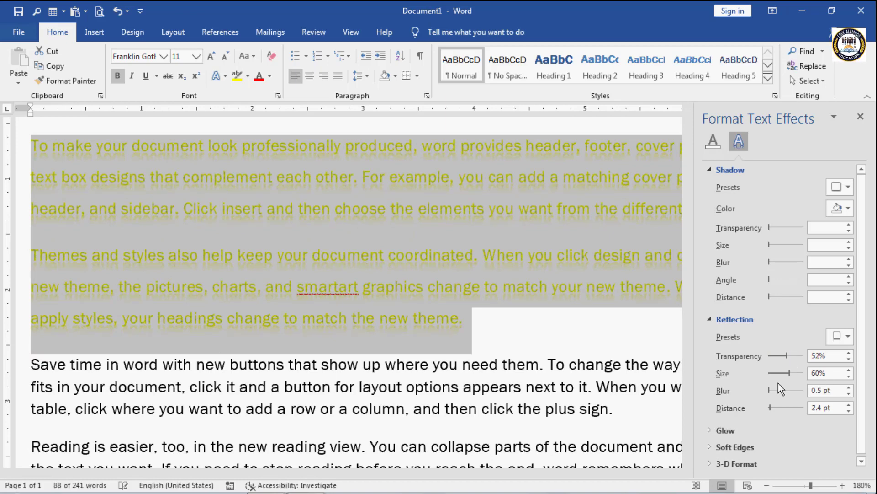
Try larger and smaller sizes for the text reflection, ending at 48%.
click(848, 370)
click(849, 371)
click(848, 371)
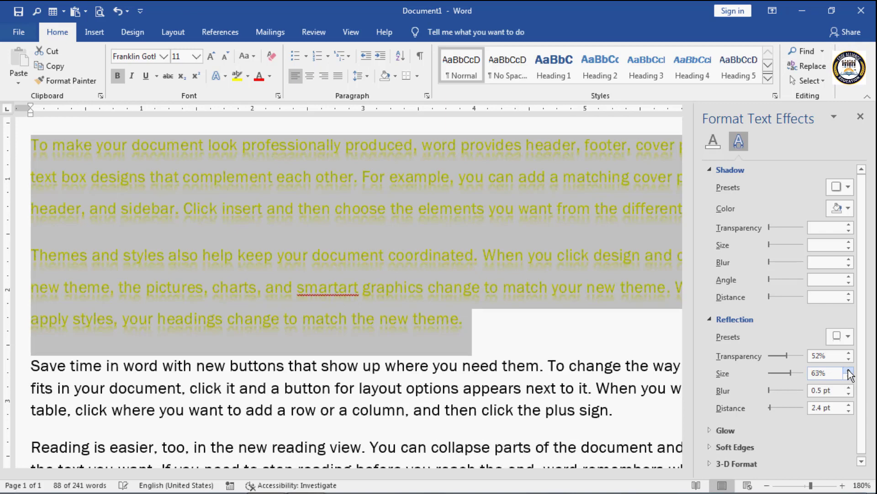
click(848, 371)
click(849, 371)
click(849, 371)
click(848, 371)
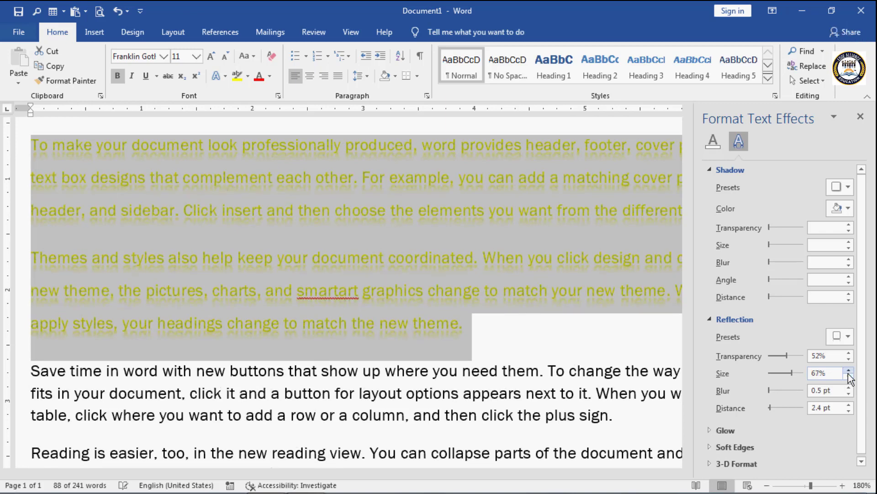
click(849, 378)
click(849, 378)
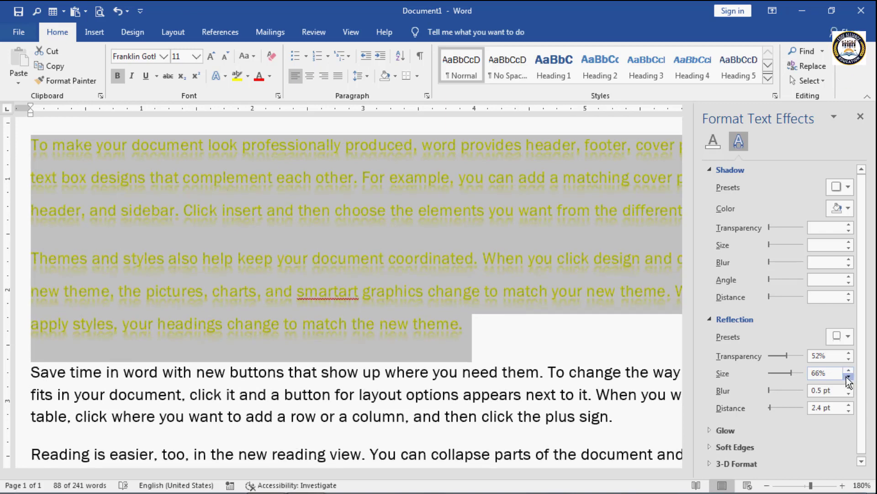
click(848, 378)
click(848, 378)
click(849, 378)
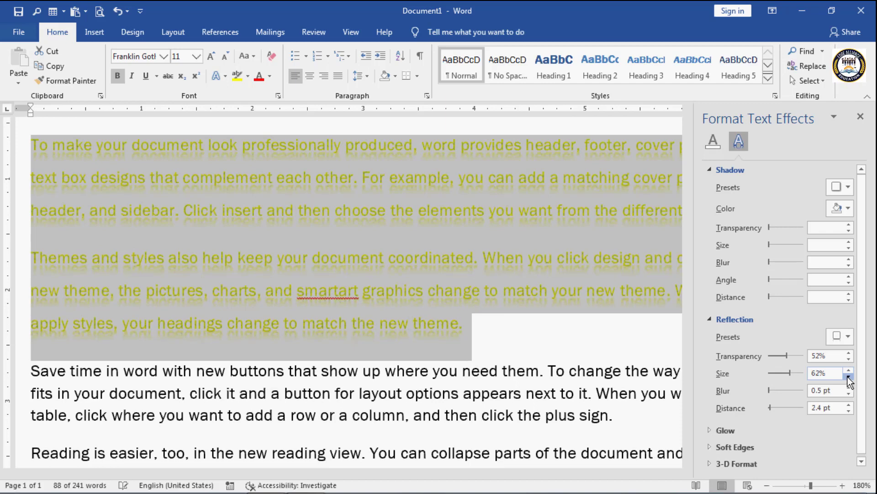
click(849, 378)
click(849, 378)
click(849, 378)
click(849, 378)
click(848, 378)
click(849, 378)
click(849, 378)
click(849, 378)
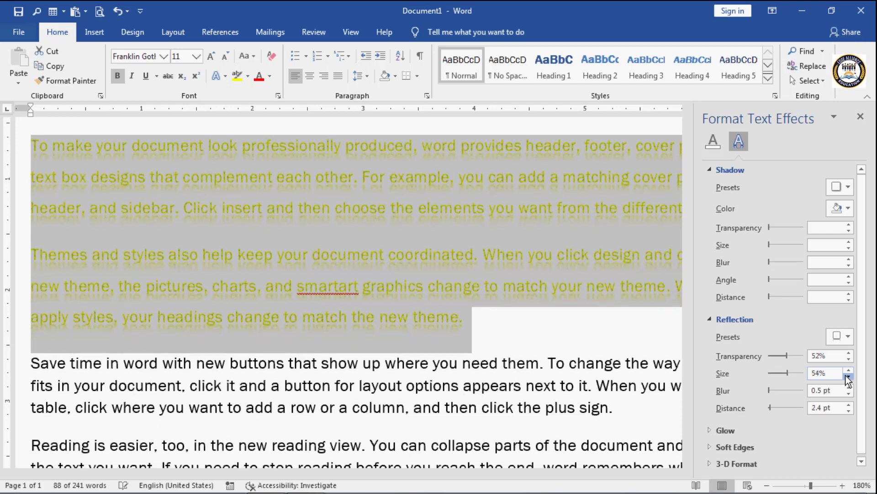
click(847, 377)
click(848, 376)
click(847, 377)
click(848, 377)
click(848, 376)
click(848, 377)
Set the reflection's blur to 26 pt and its distance to 3 pt, then close the settings and deselect the text.
mouse_move(770, 391)
mouse_down()
mouse_move(793, 394)
mouse_move(775, 397)
mouse_up()
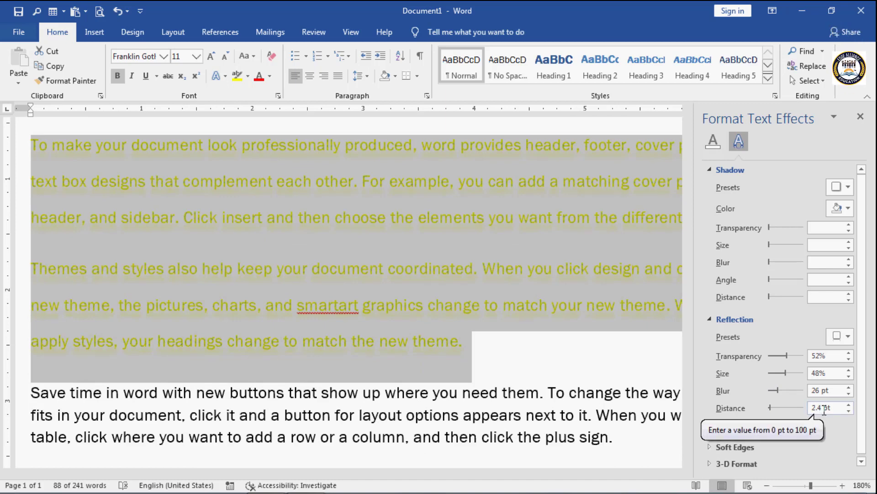
click(849, 404)
double_click(850, 405)
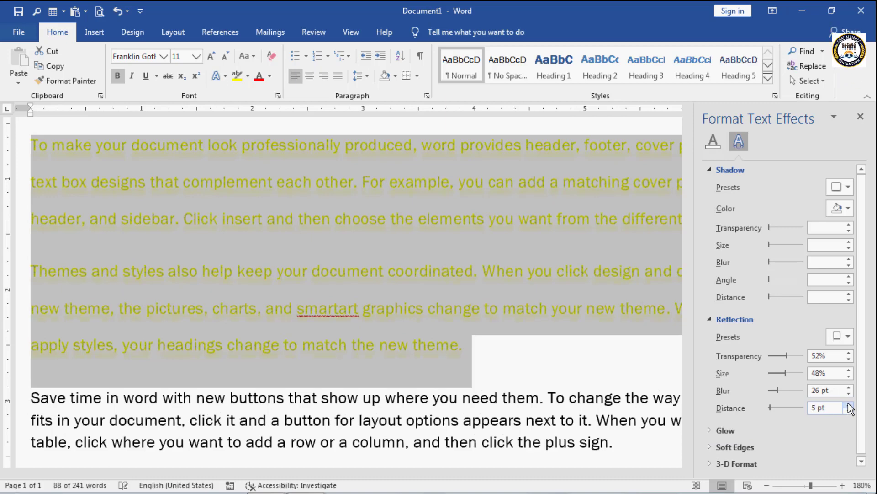
triple_click(849, 405)
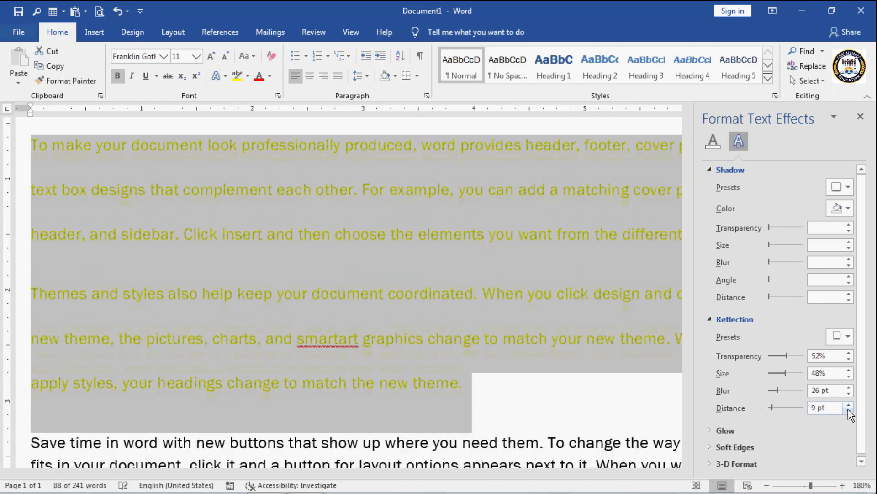
triple_click(849, 410)
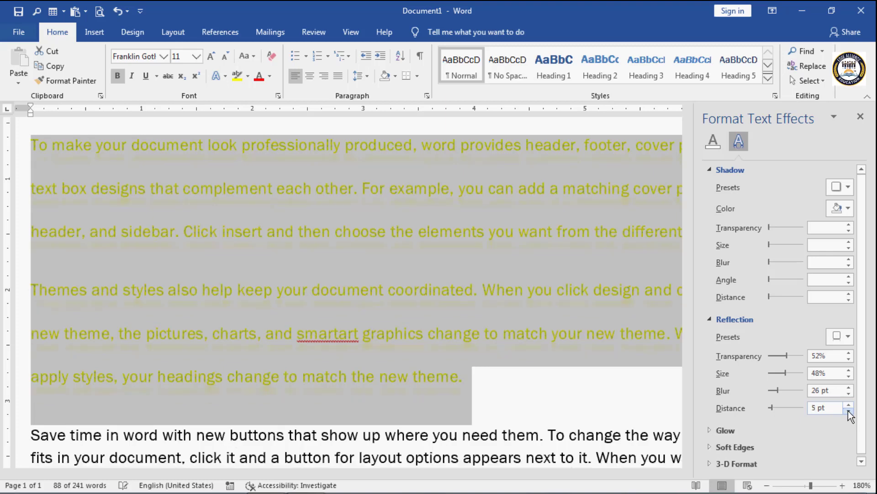
double_click(848, 410)
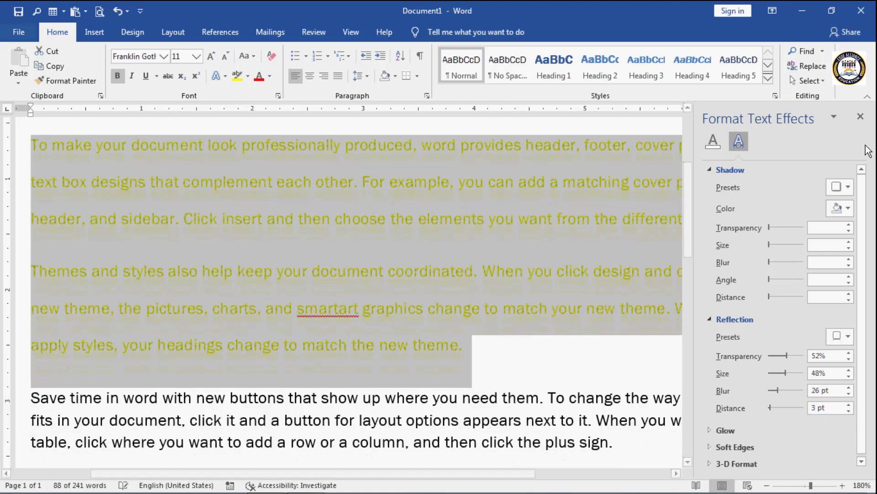
click(861, 117)
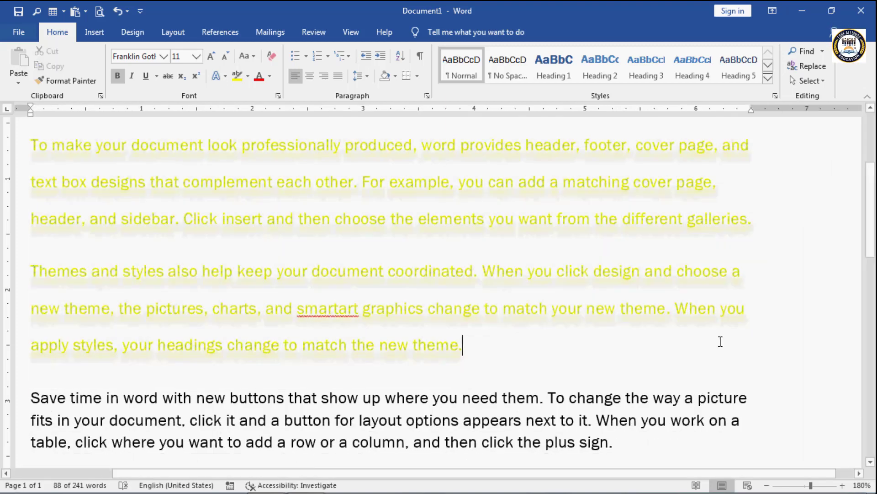
click(719, 341)
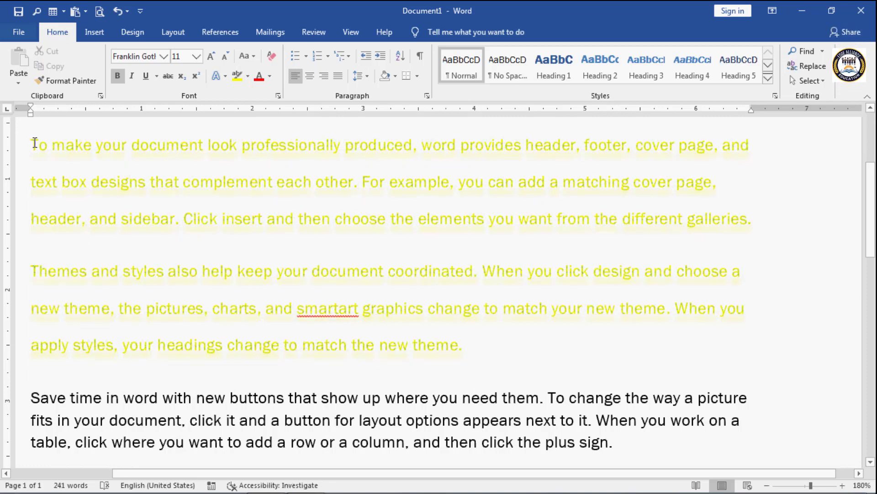
Remove the reflection effect from the two yellow paragraphs and deselect them.
drag(35, 143, 486, 356)
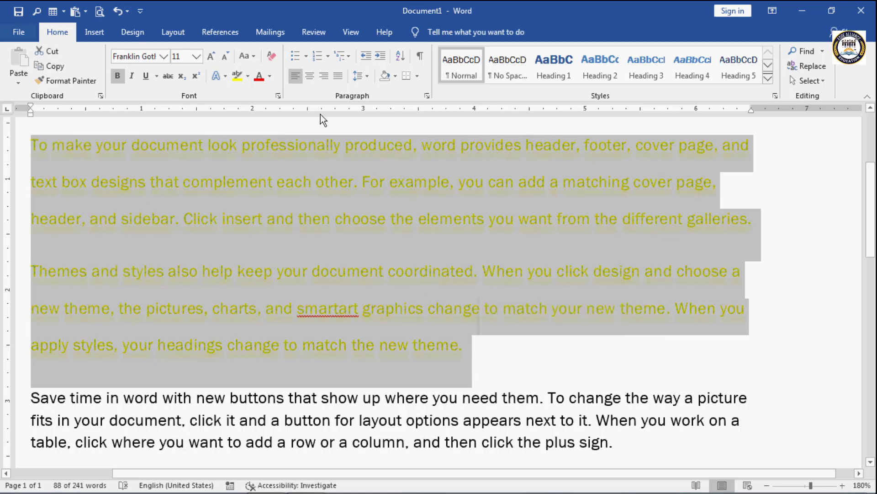
click(226, 76)
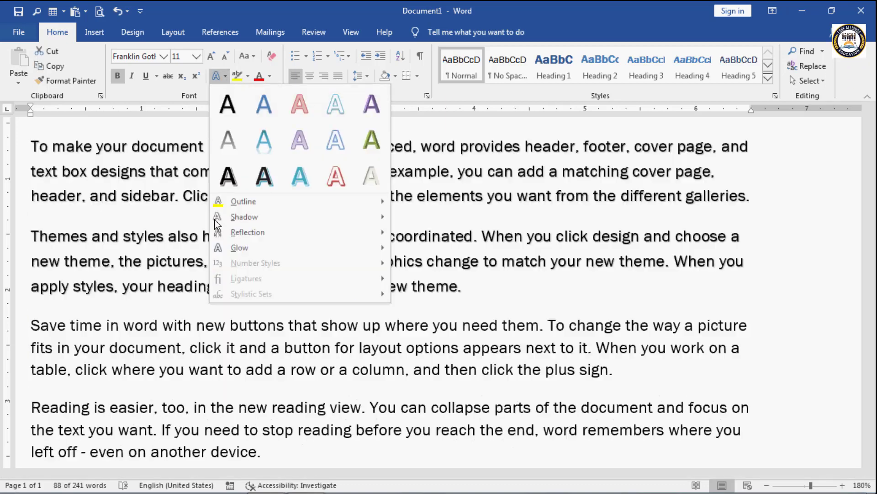
mouse_move(241, 231)
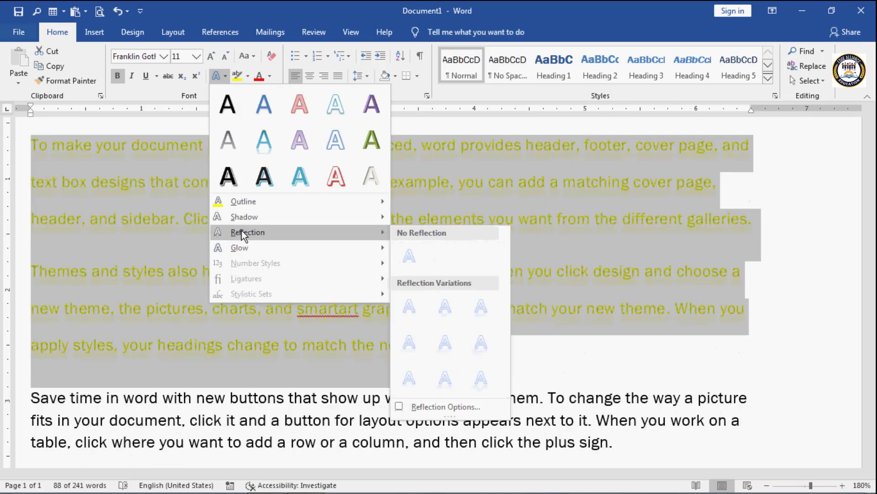
click(409, 256)
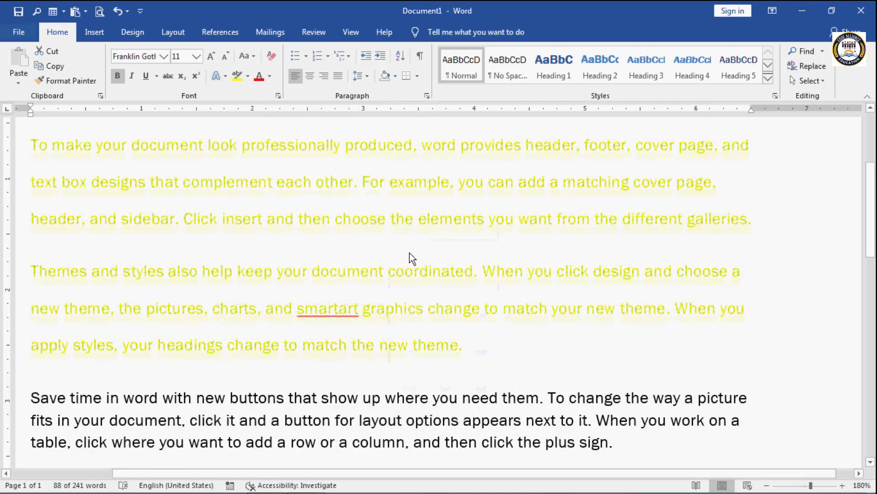
click(410, 249)
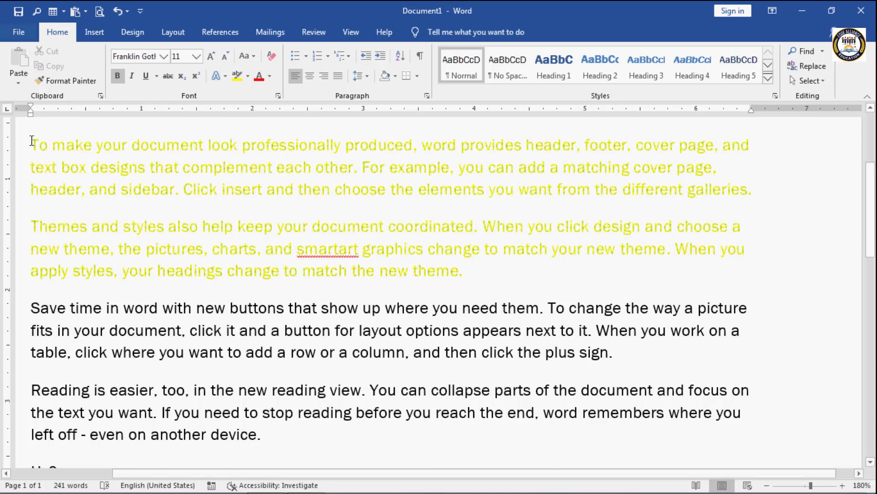
Apply the purple glow variation from the third row to the two yellow paragraphs and deselect them.
drag(30, 144, 507, 280)
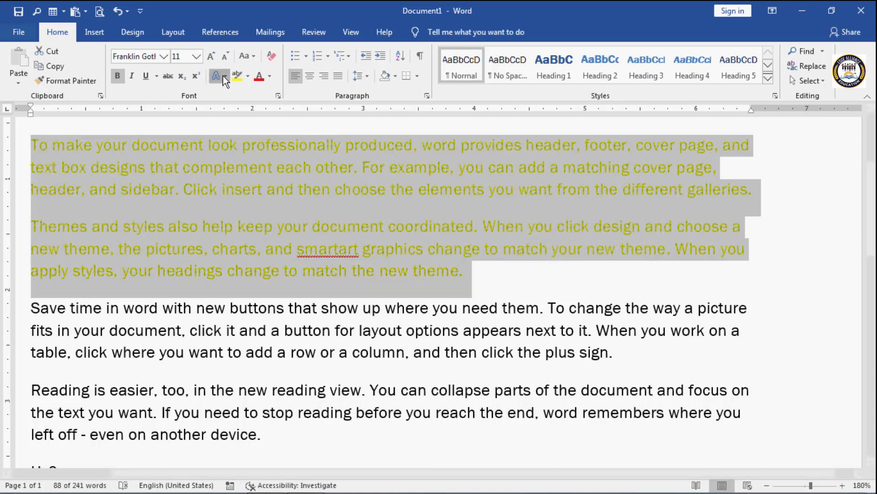
click(223, 75)
mouse_move(248, 247)
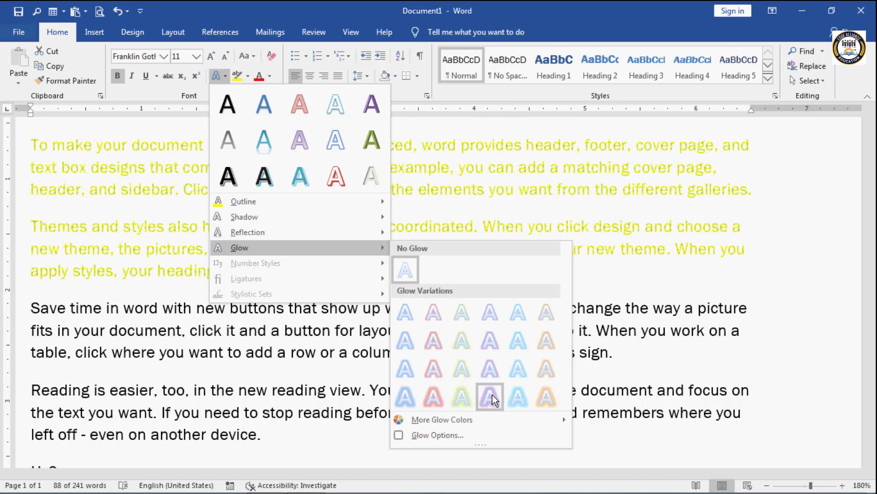
click(490, 372)
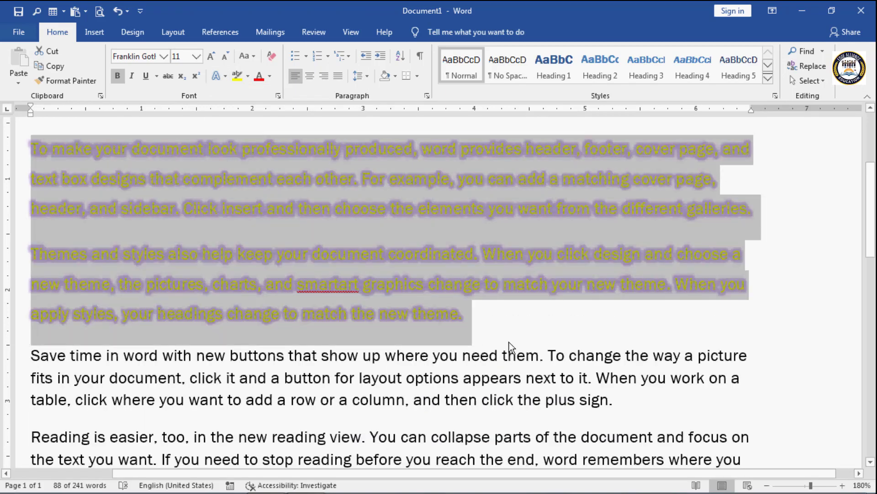
click(519, 315)
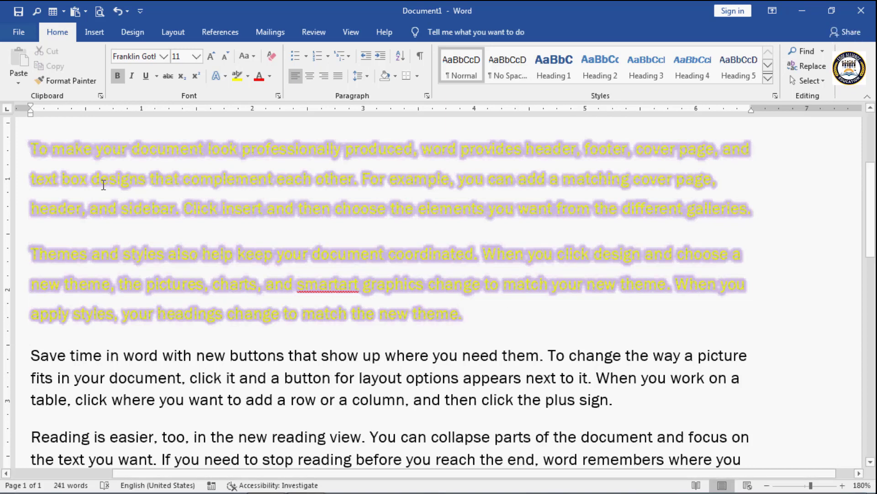
Remove the purple glow from the first two paragraphs and deselect the text.
drag(32, 147, 535, 305)
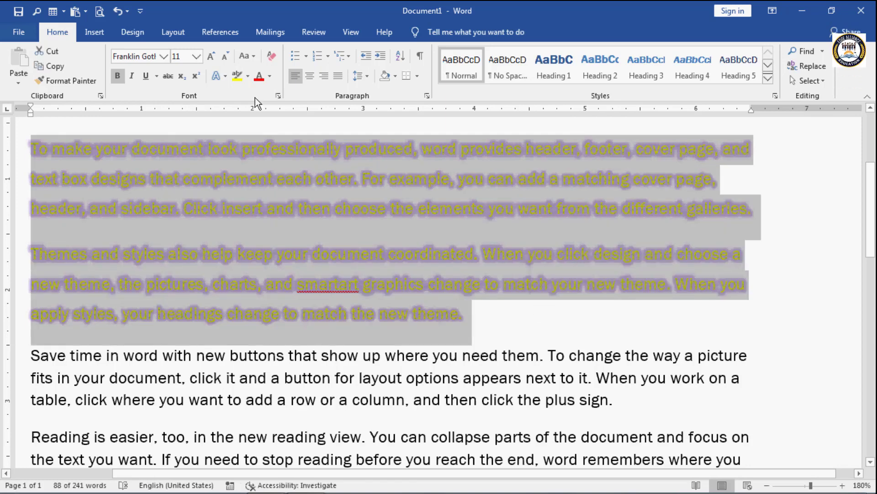
click(226, 76)
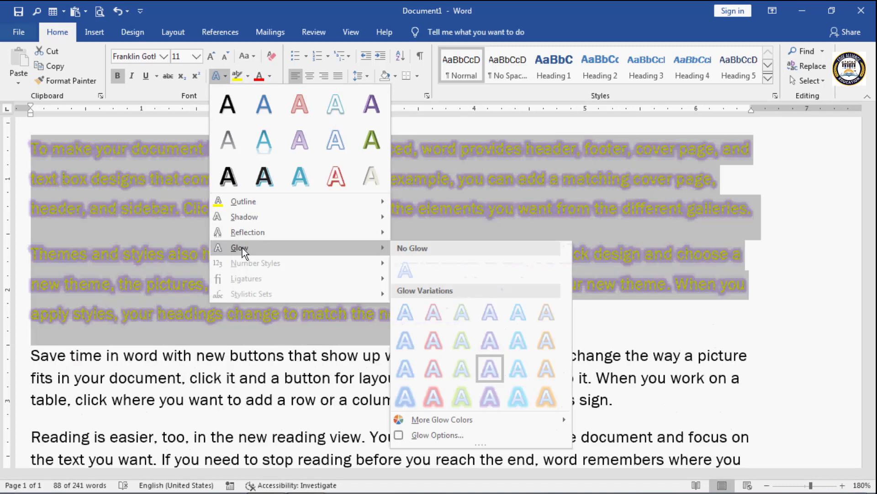
click(406, 269)
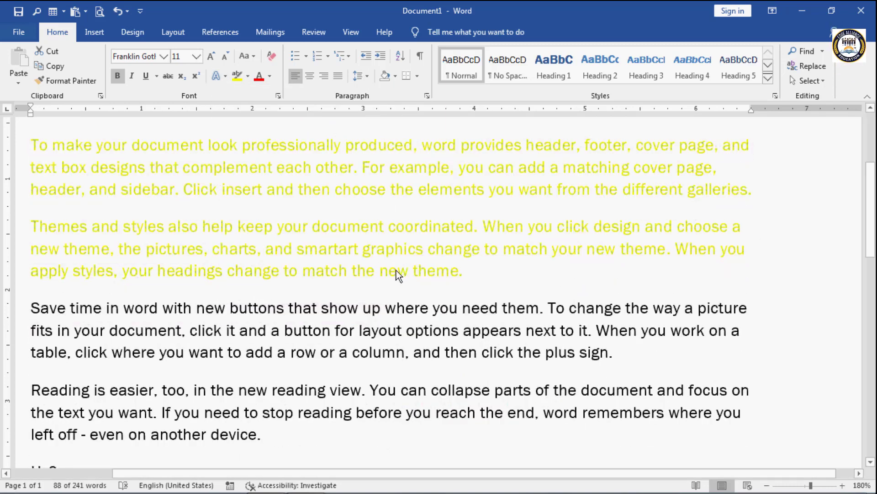
click(399, 272)
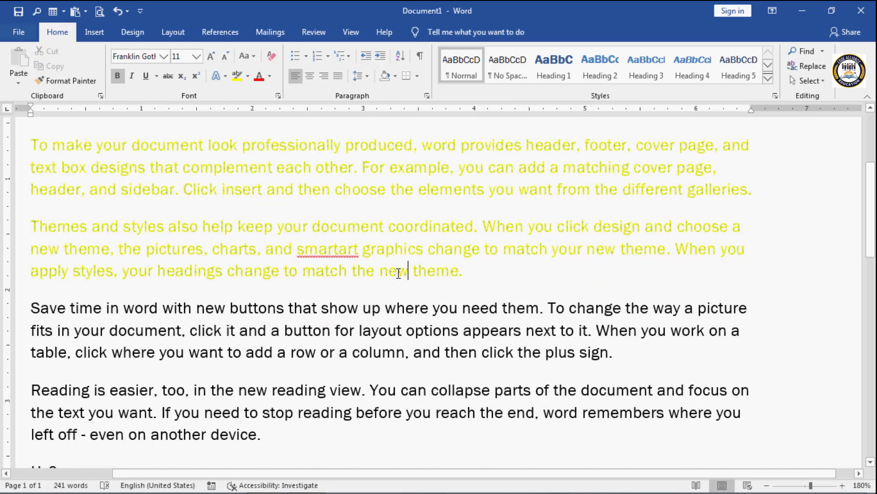
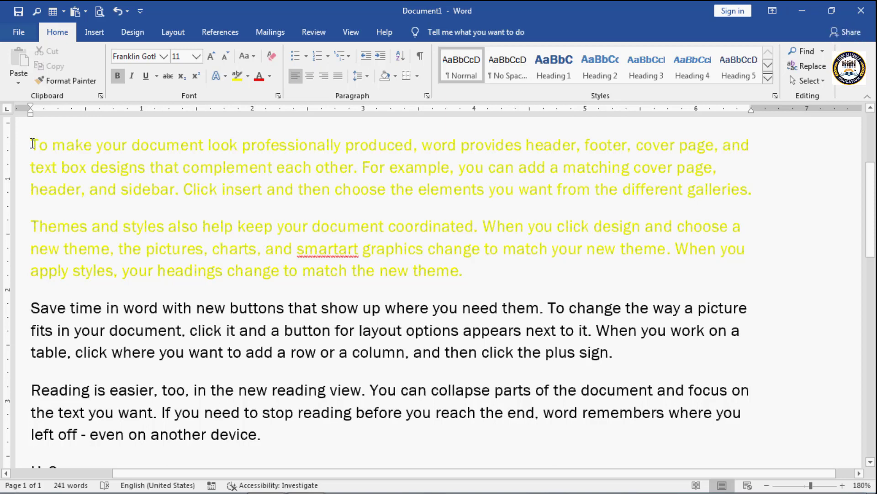
Try italic on the two yellow paragraphs and replace it with underlining.
drag(466, 227, 490, 274)
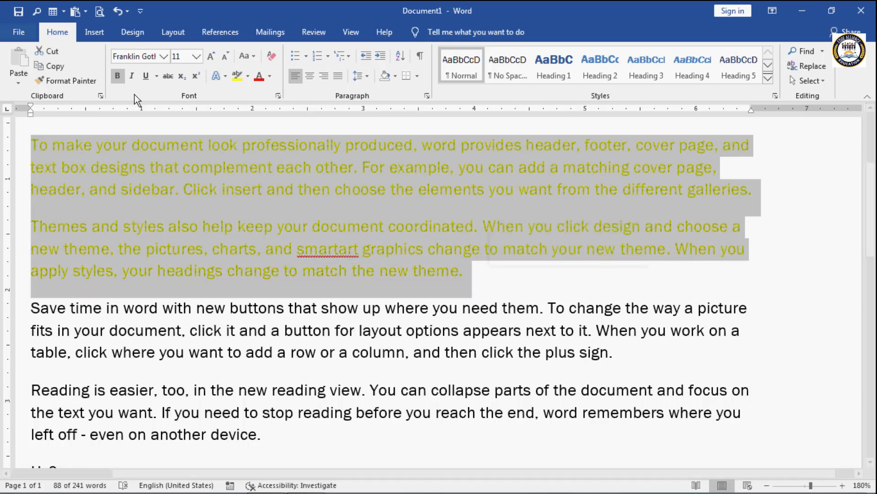
click(132, 76)
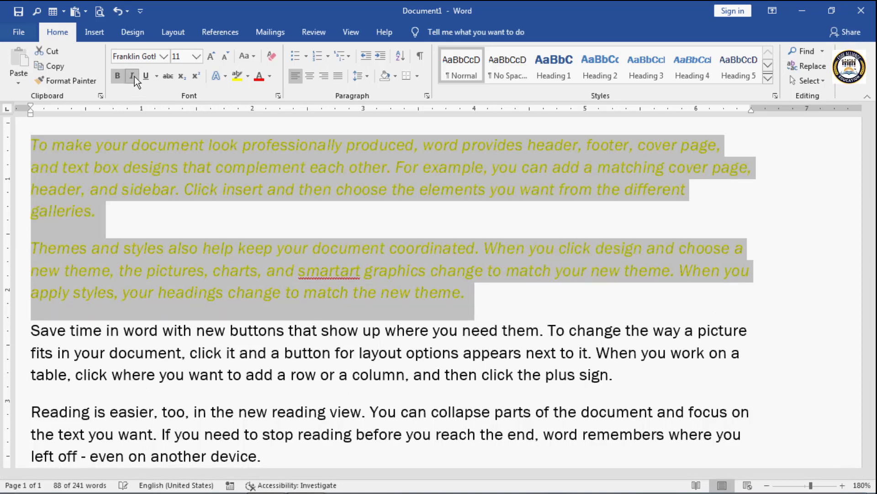
click(134, 76)
click(143, 76)
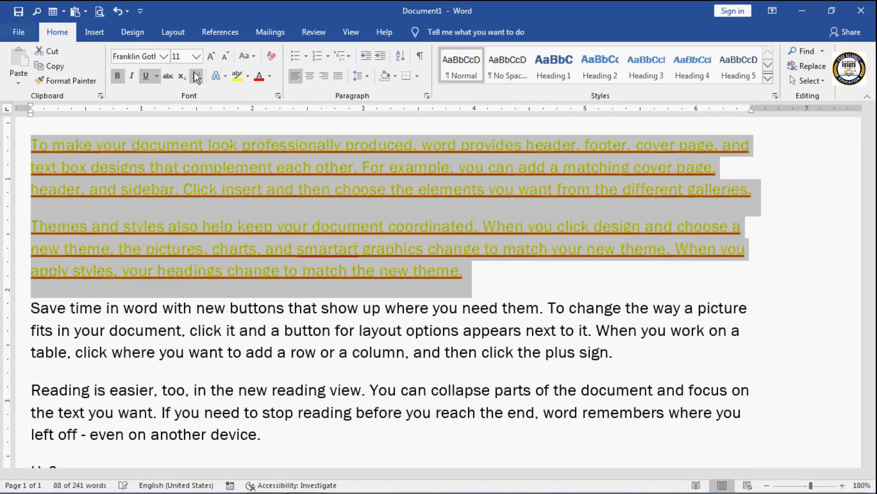
click(487, 280)
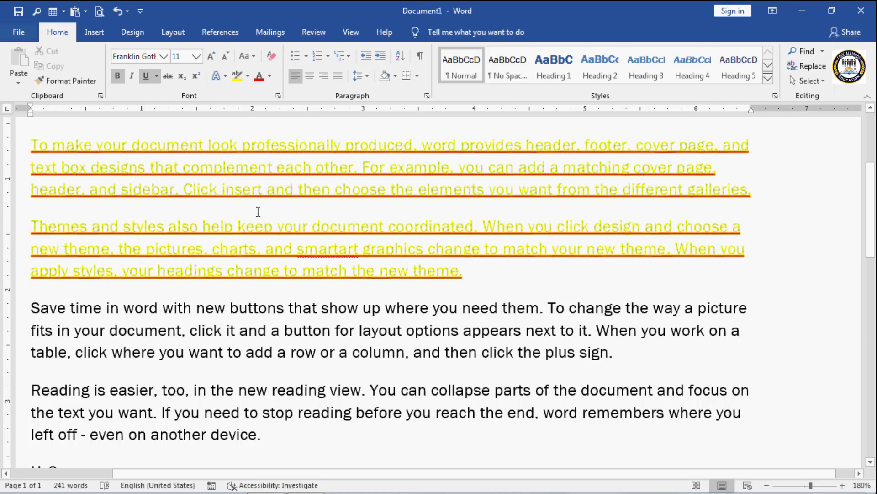
Clear all formatting from the two underlined yellow paragraphs and deselect them.
drag(31, 143, 487, 271)
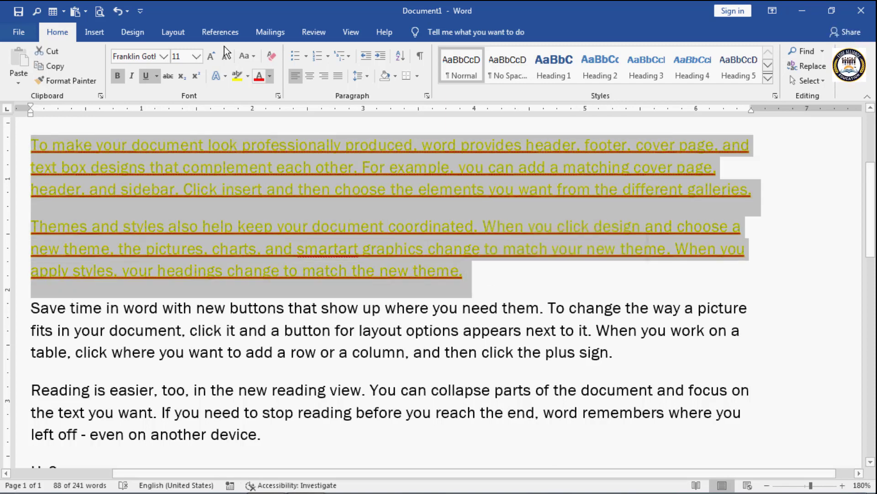
click(269, 56)
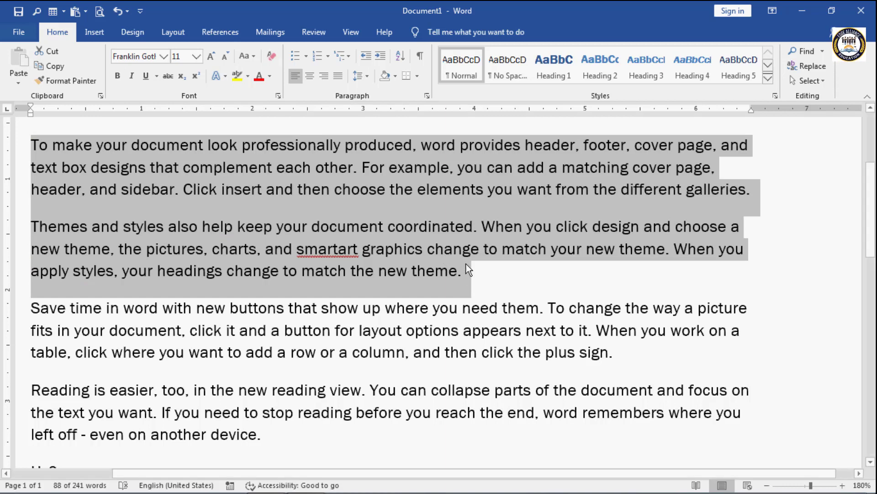
click(486, 275)
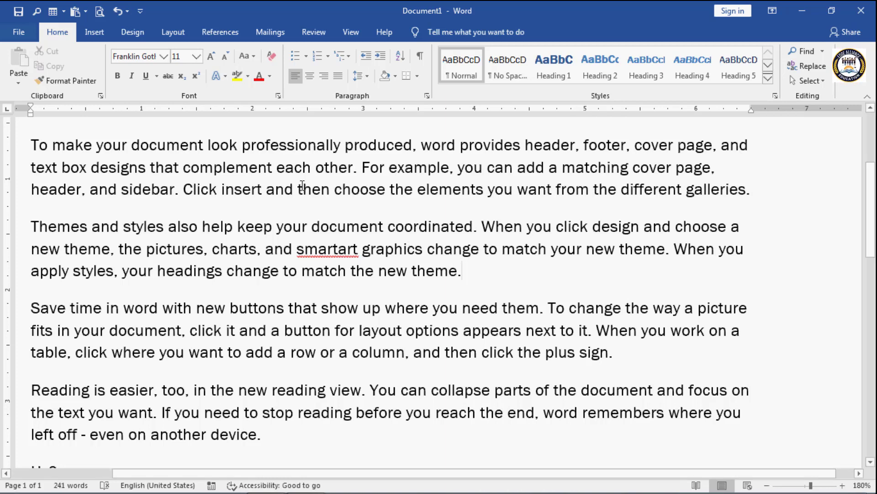
Make the first paragraph, starting "To make your document look", bold, italic and underlined.
drag(35, 144, 792, 194)
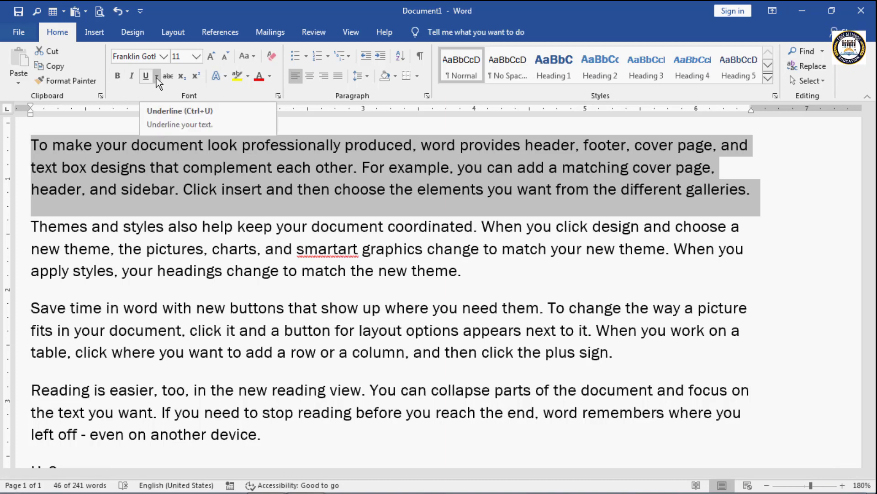
click(122, 79)
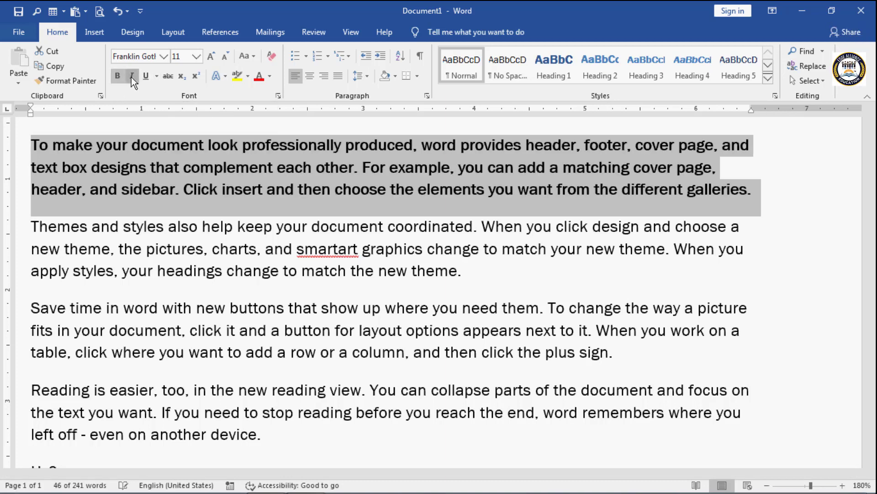
click(130, 77)
click(145, 77)
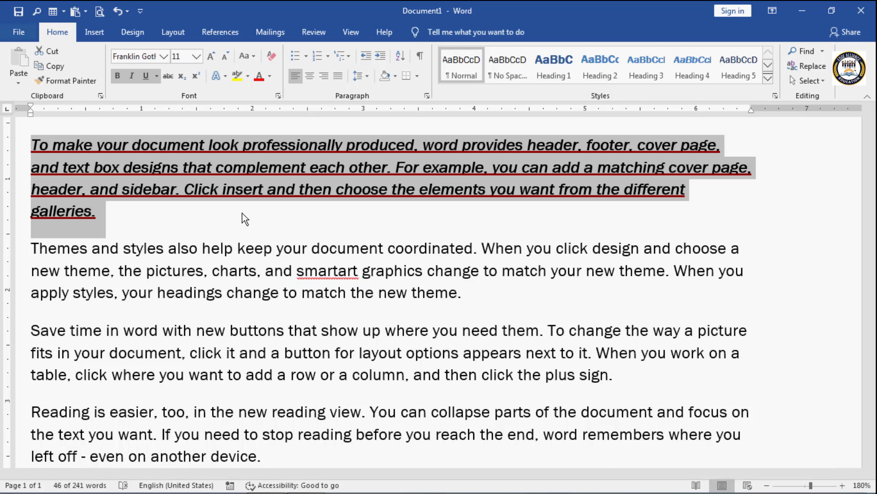
Turn off bold, italic and underline one by one for the first paragraph.
click(117, 76)
click(132, 76)
click(145, 76)
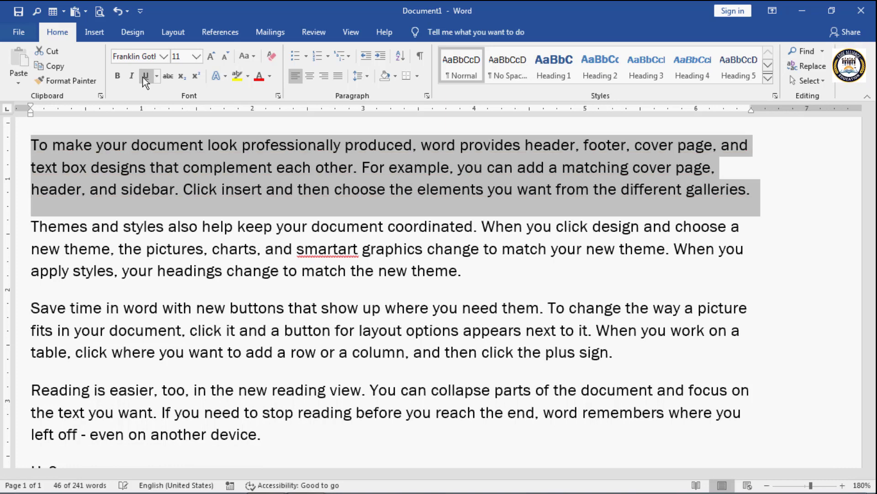
Reapply bold, italic and underline to the first paragraph and deselect it.
click(116, 78)
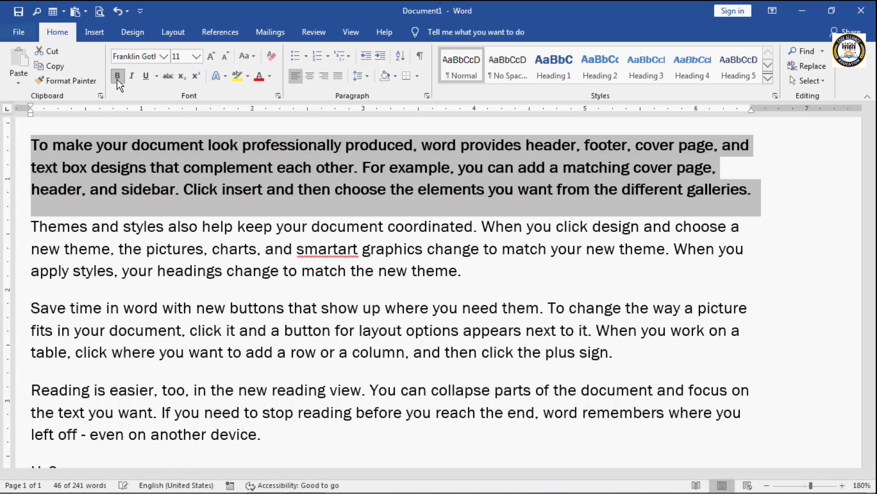
click(132, 77)
click(145, 76)
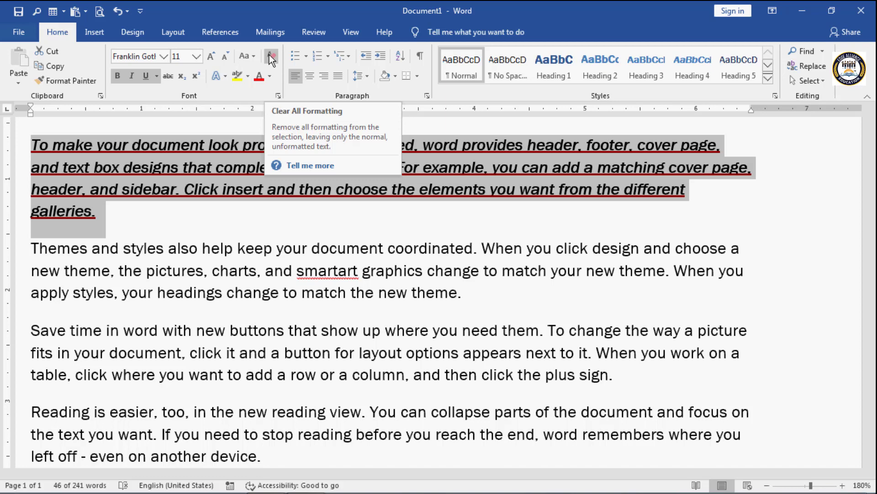
click(199, 206)
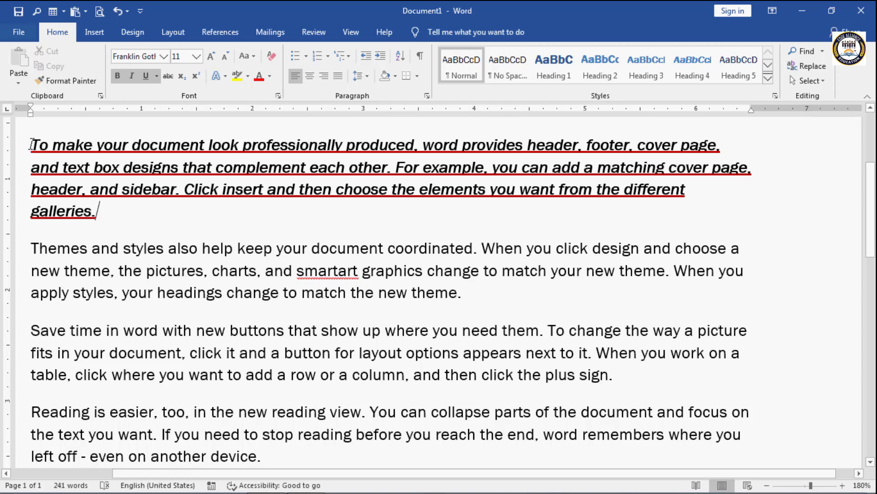
Clear all formatting from the first paragraph at once and deselect it.
triple_click(122, 210)
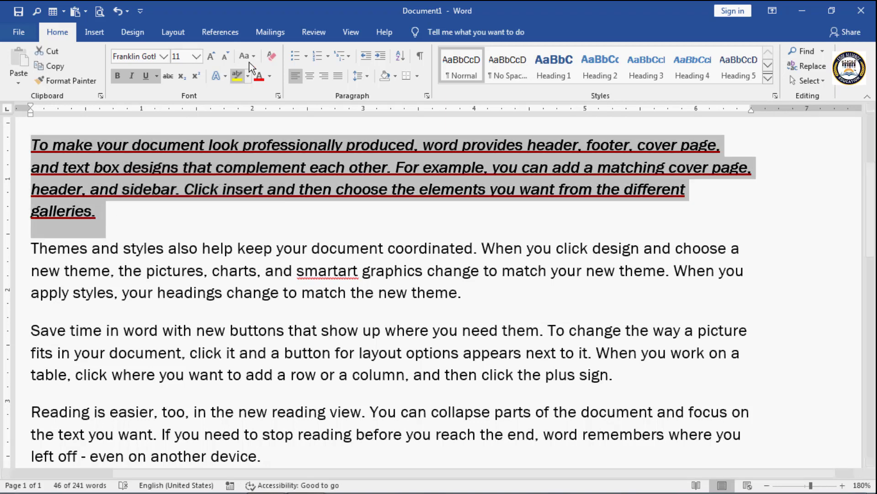
click(271, 56)
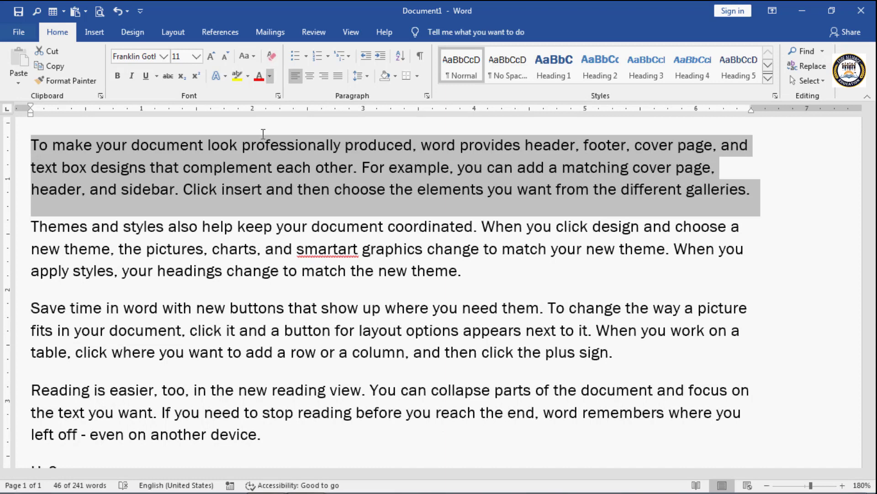
click(265, 227)
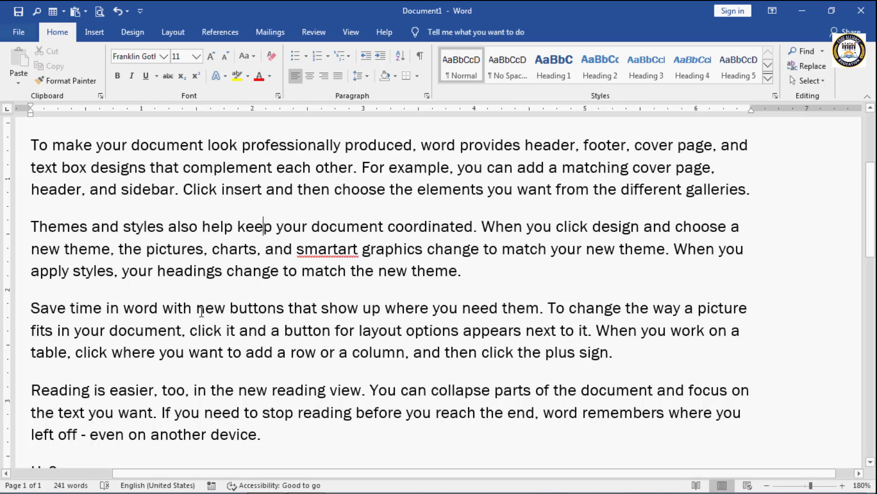
Highlight "new buttons that show up where you need them" in the third paragraph in pink.
drag(201, 310, 529, 310)
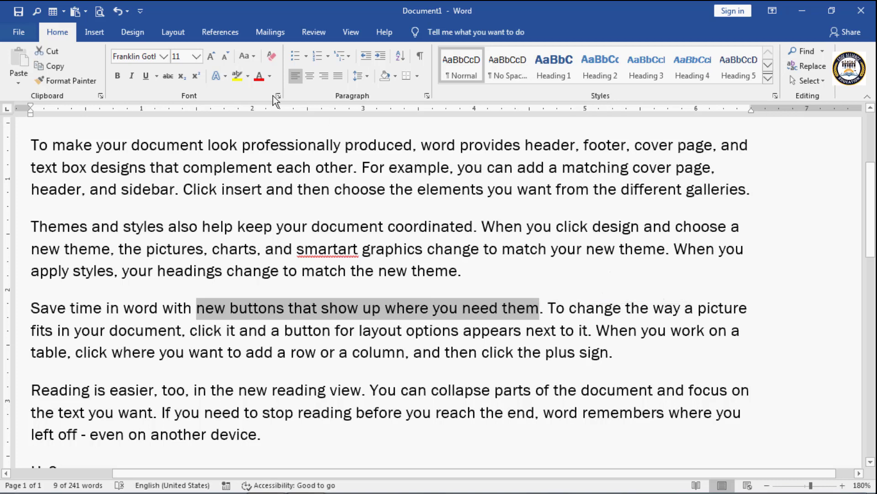
click(247, 76)
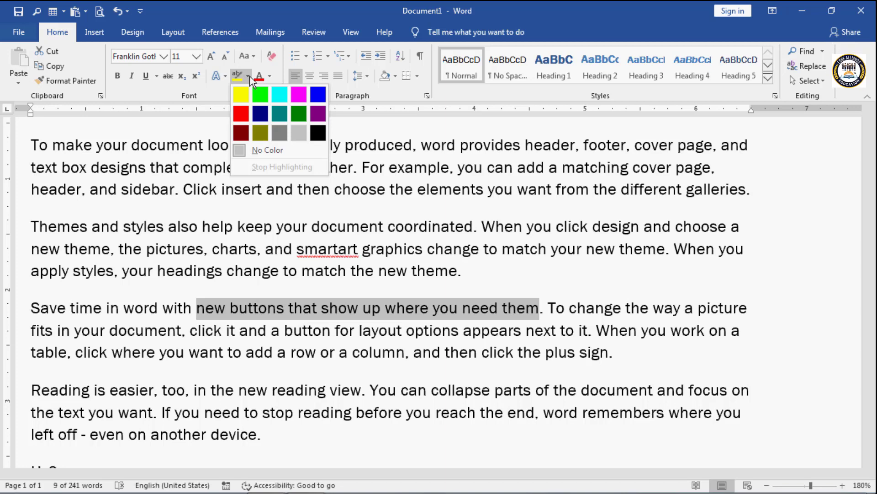
click(298, 94)
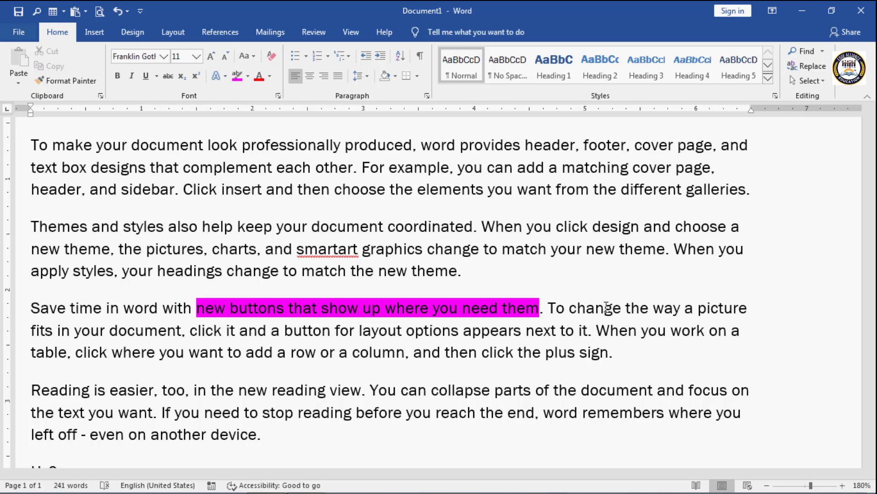
click(606, 308)
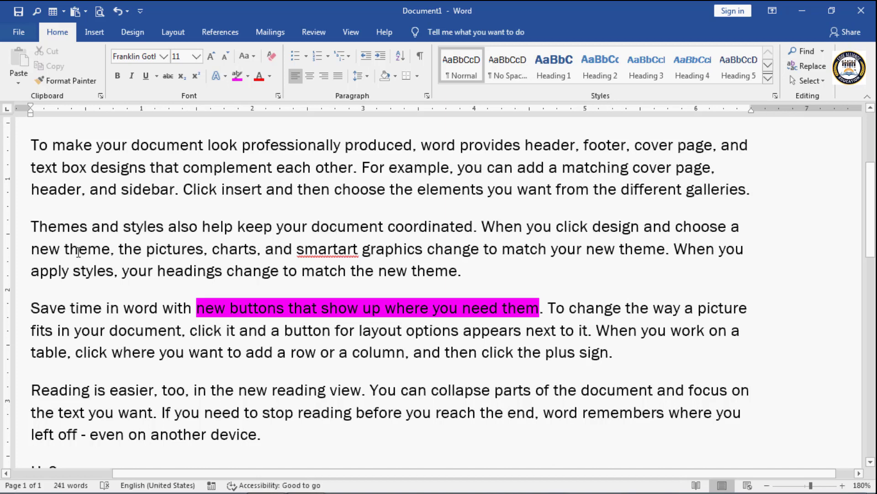
Remove the highlight from "new buttons that show up where you need them" in the third paragraph using No Color, and deselect the text.
click(197, 310)
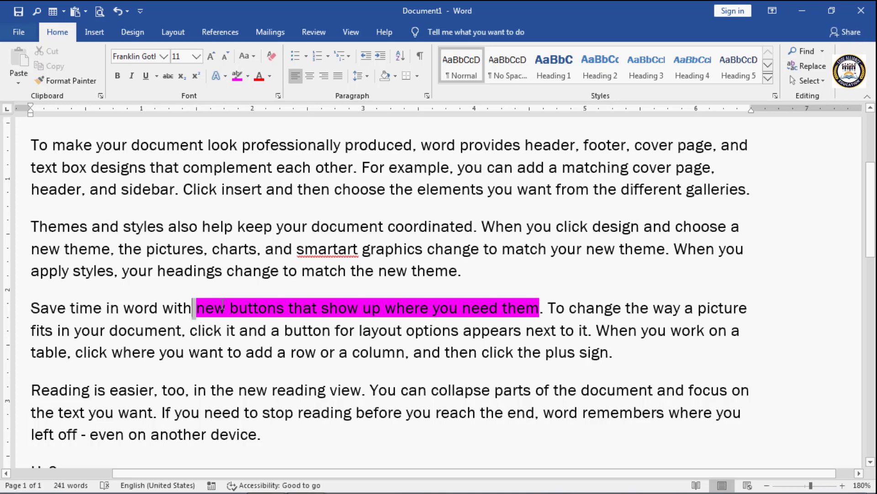
drag(222, 305, 543, 304)
click(542, 310)
click(198, 308)
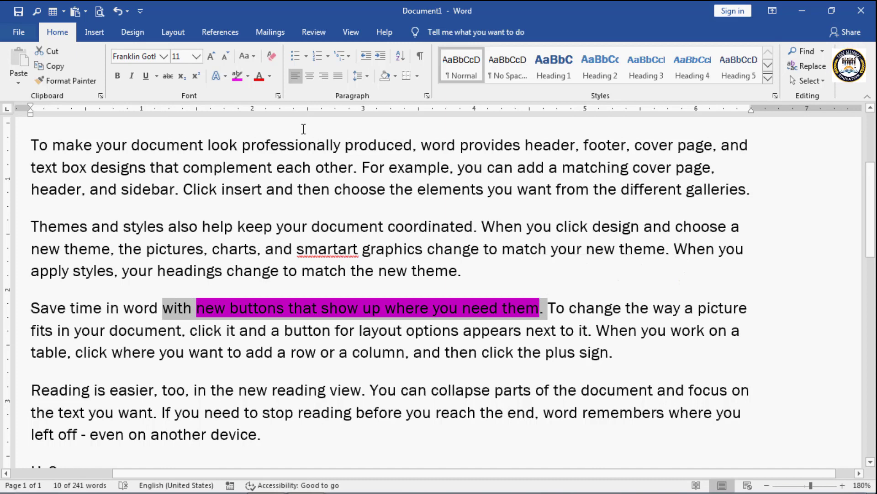
click(248, 75)
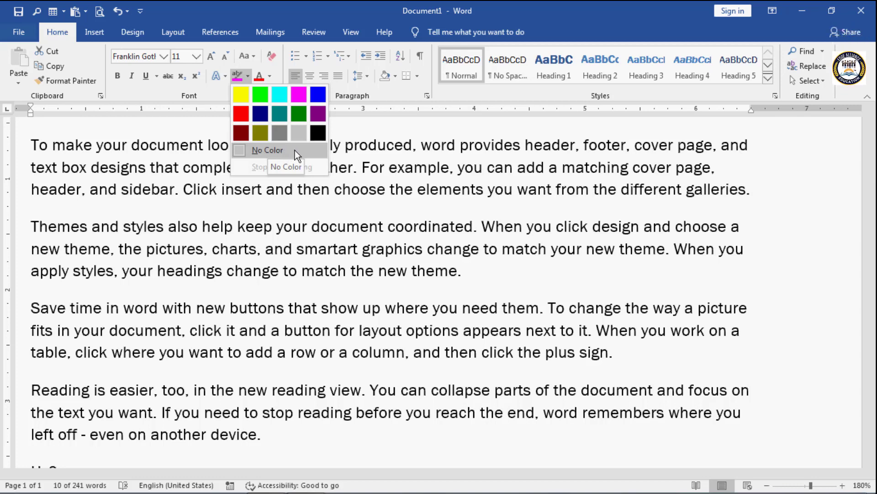
click(295, 149)
click(544, 307)
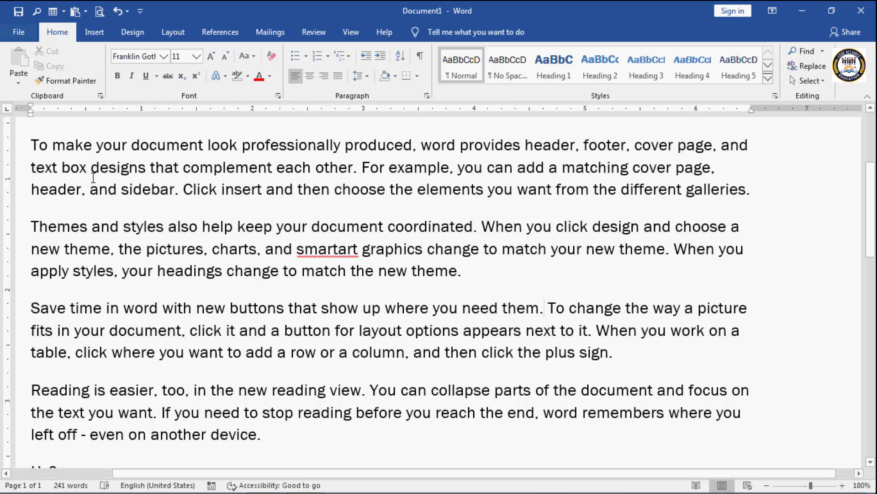
Set the font color of the four visible paragraphs to Blue, Accent 1, Lighter 40% and deselect them.
drag(34, 144, 364, 428)
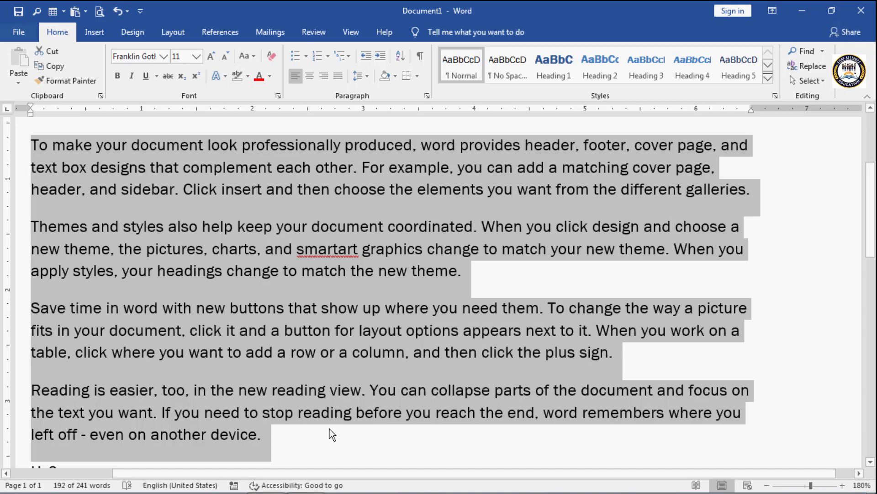
click(271, 77)
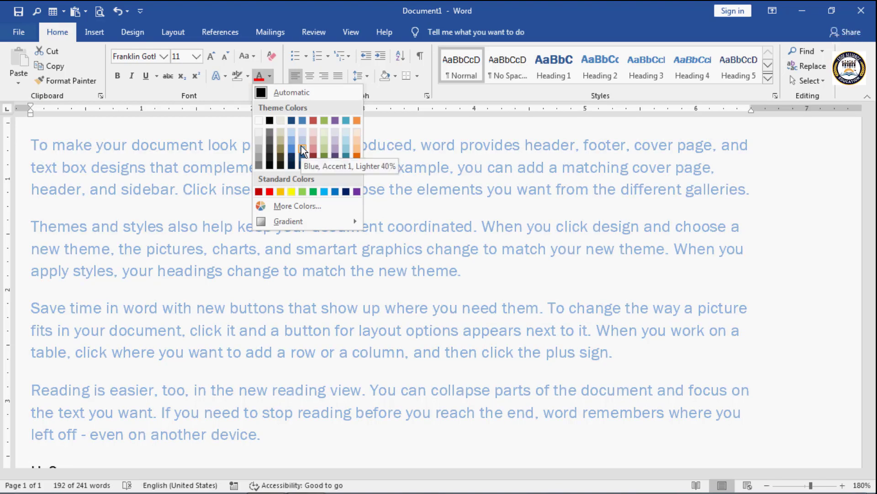
click(301, 146)
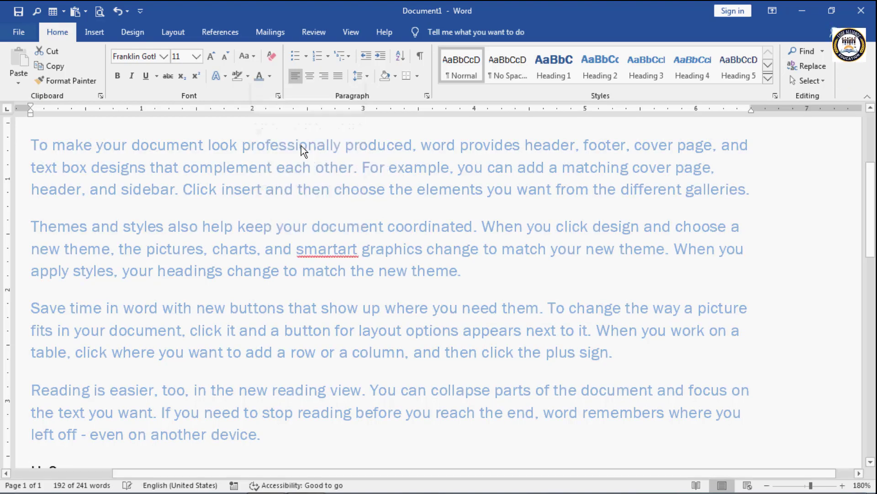
click(605, 275)
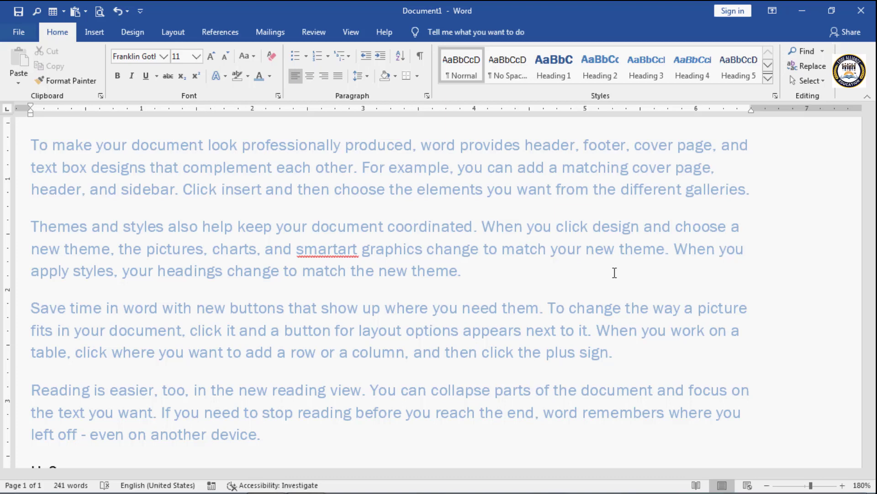
Recolor all the document's text with a custom bright green, RGB 36, 244, 46, and deselect it.
key(ctrl+a)
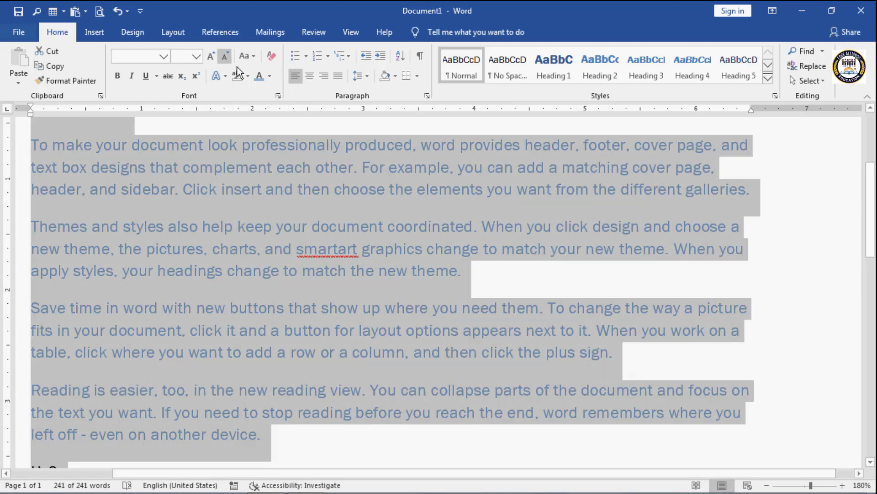
click(271, 76)
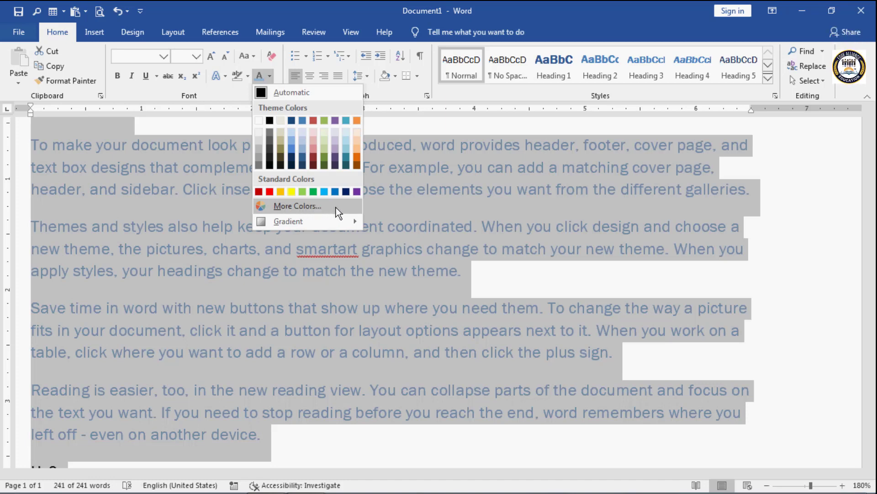
click(303, 206)
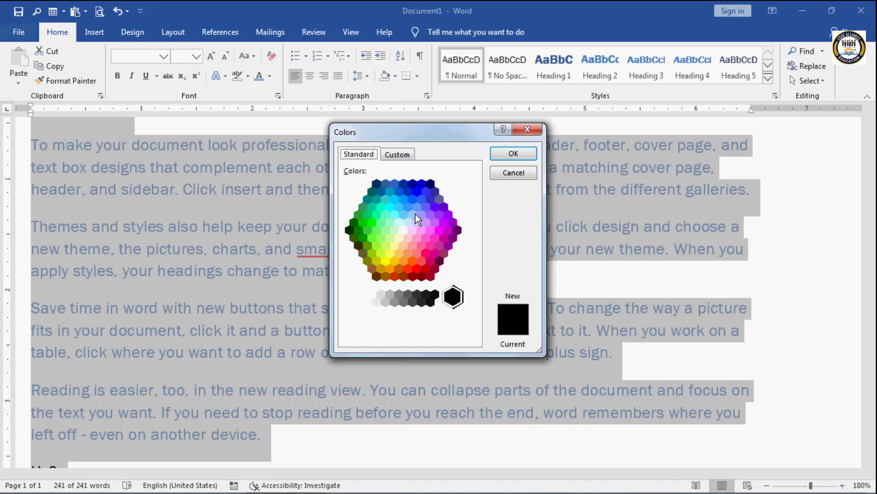
click(426, 253)
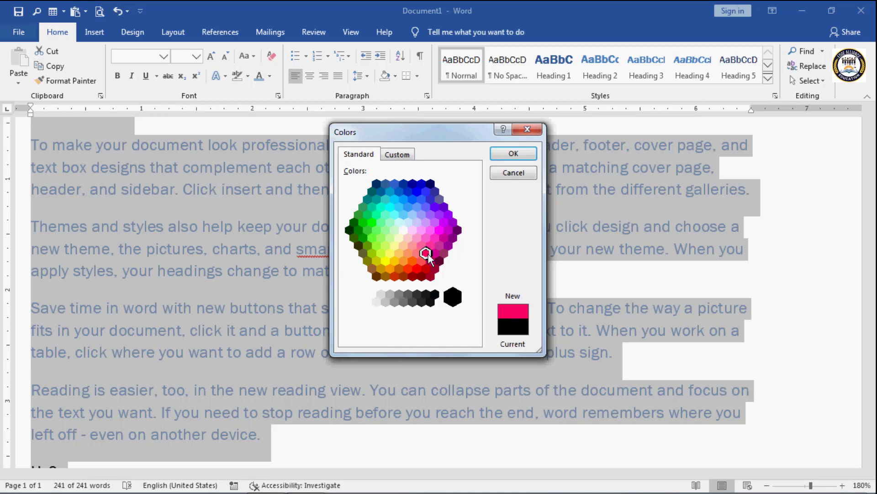
click(404, 156)
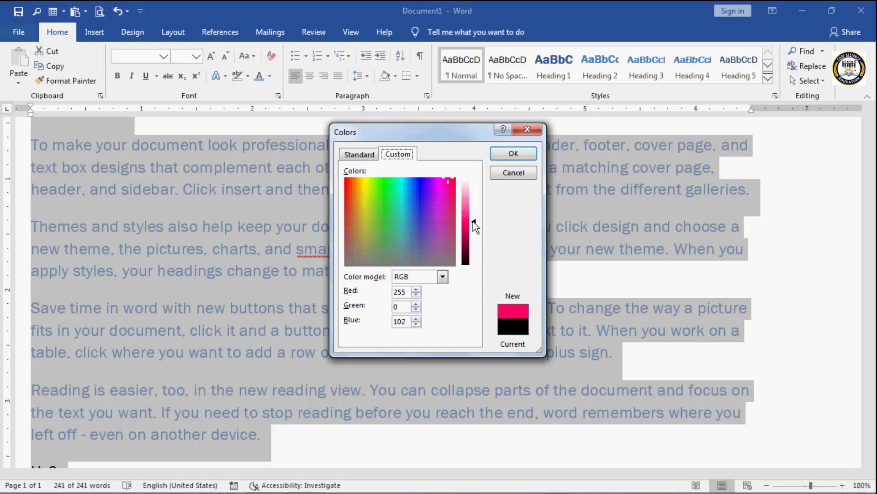
click(385, 192)
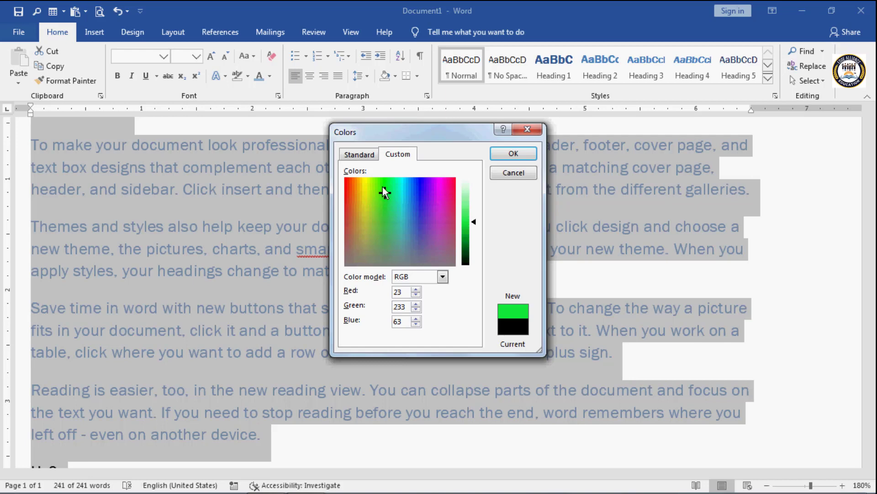
drag(383, 187, 383, 186)
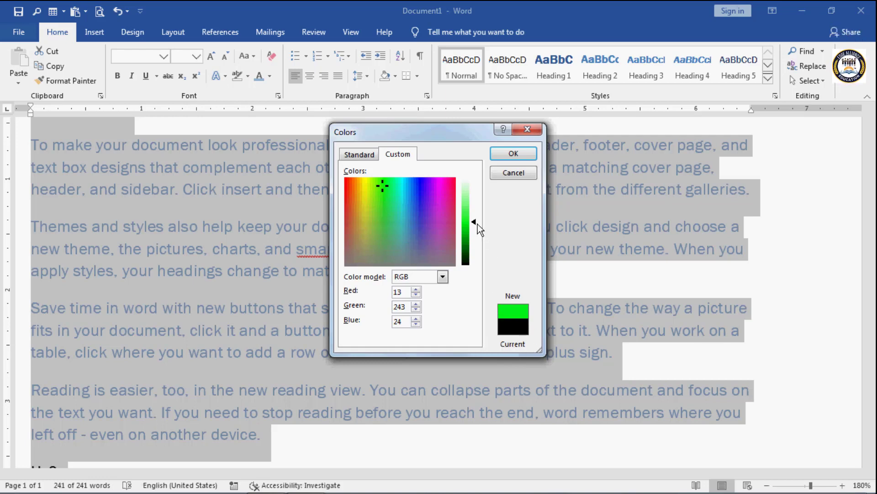
drag(475, 223, 476, 191)
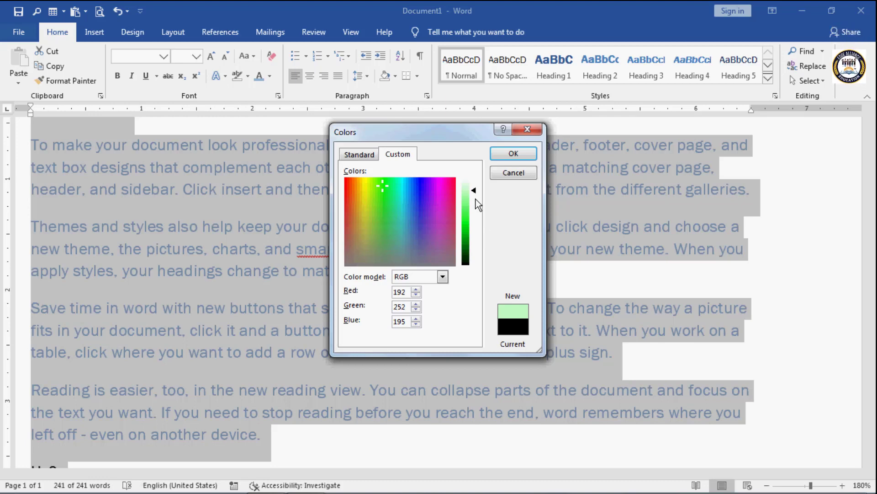
drag(476, 189, 477, 218)
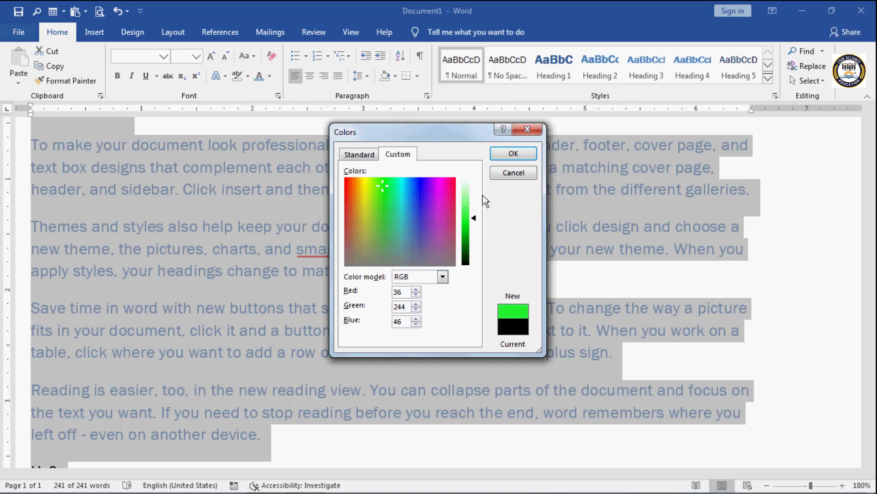
click(513, 156)
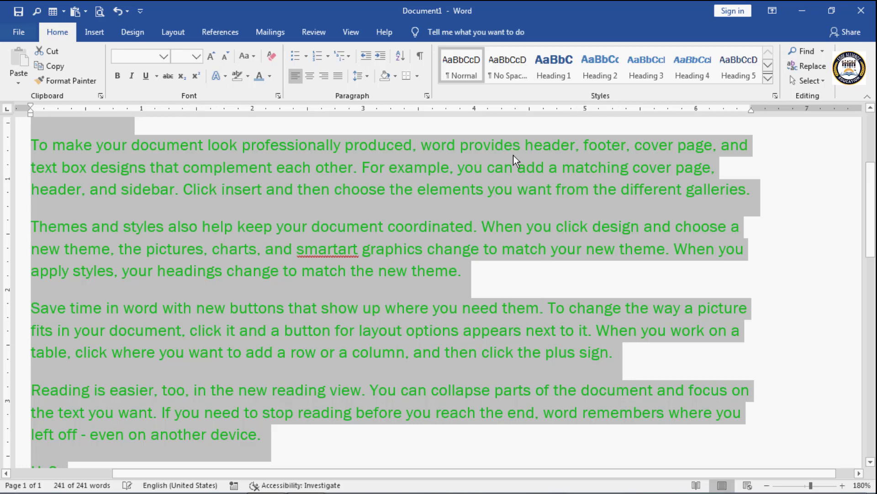
click(526, 273)
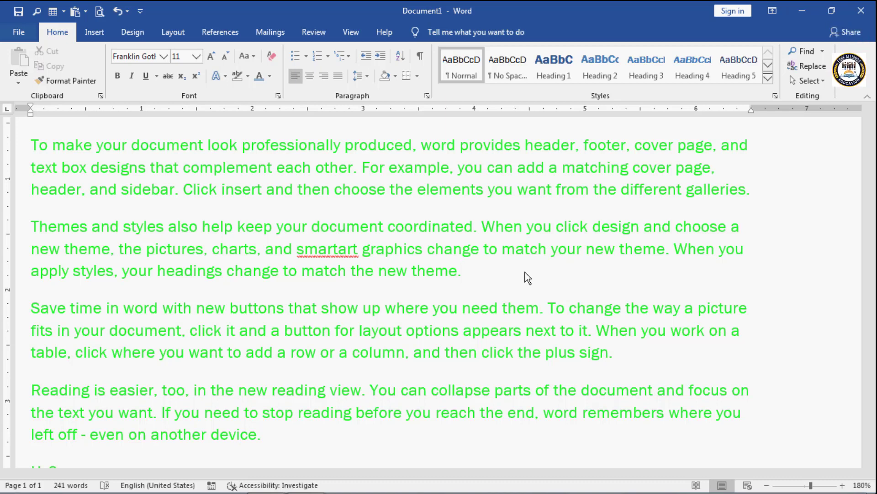
Reset the font color of the whole document to Automatic and deselect the text.
key(ctrl+a)
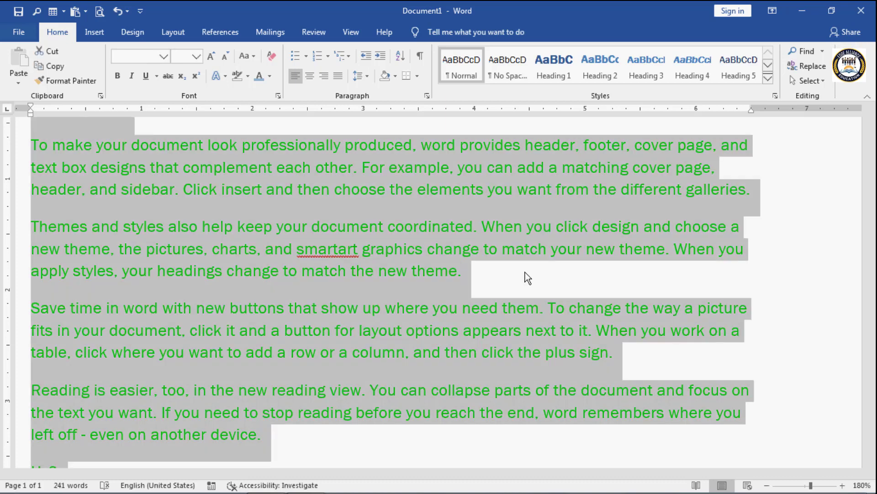
click(269, 76)
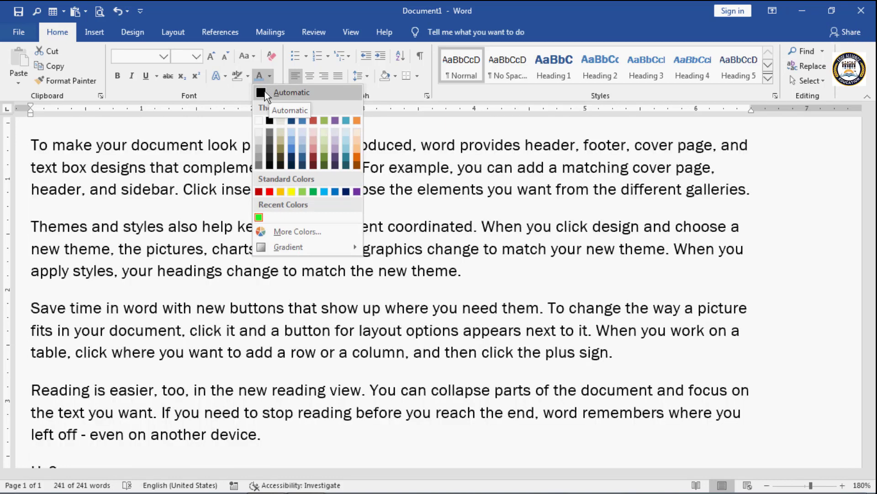
click(265, 92)
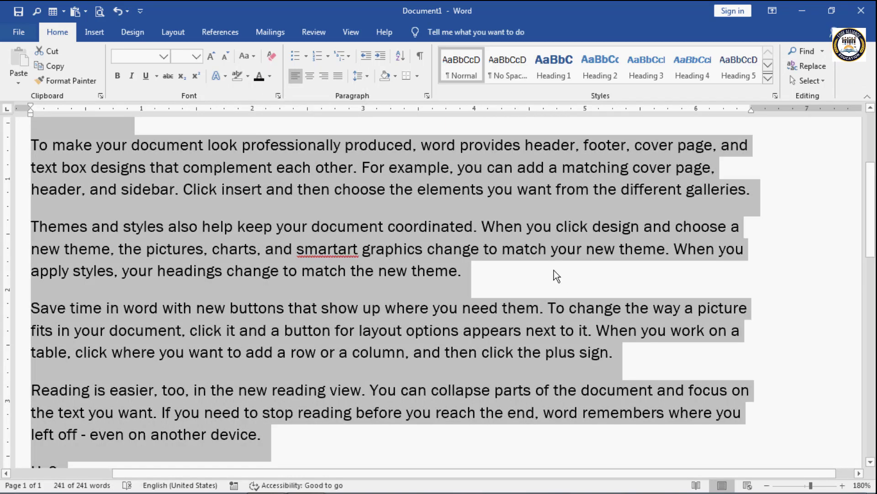
click(554, 270)
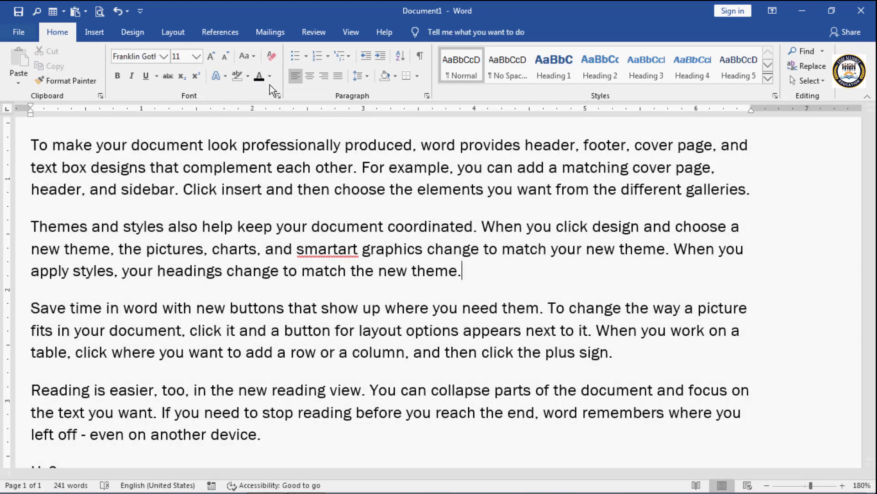